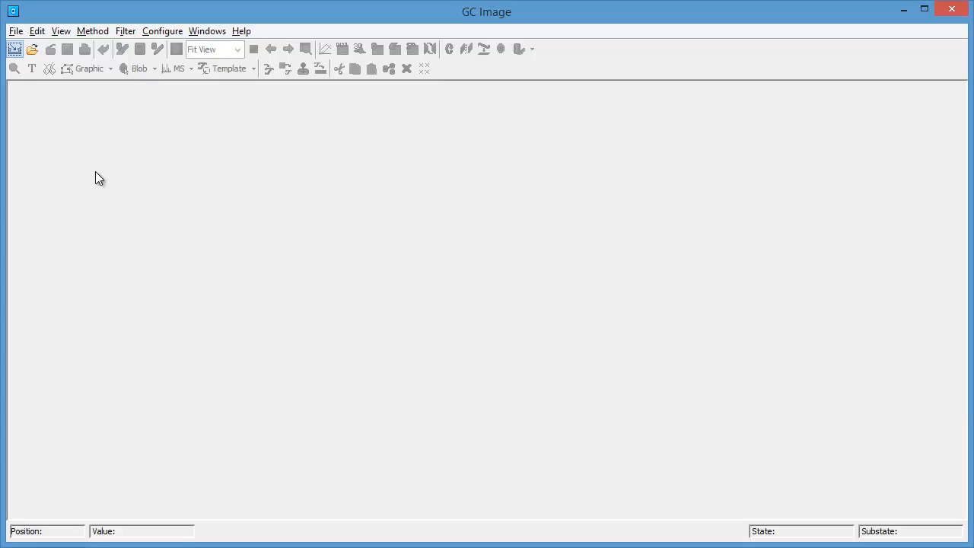
Import the SMP01_R01.CSV data file as an image with a modulation period of 3.0 seconds.
click(16, 32)
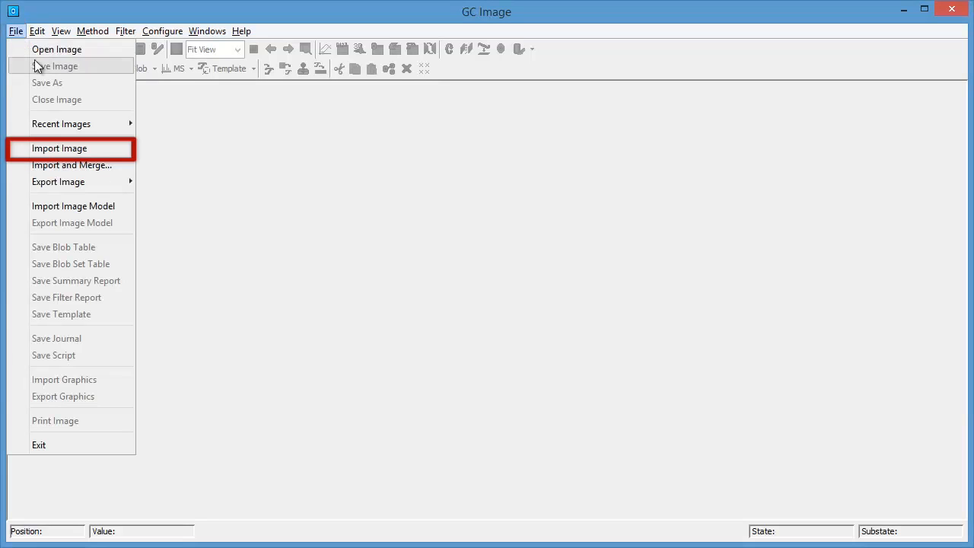
click(63, 152)
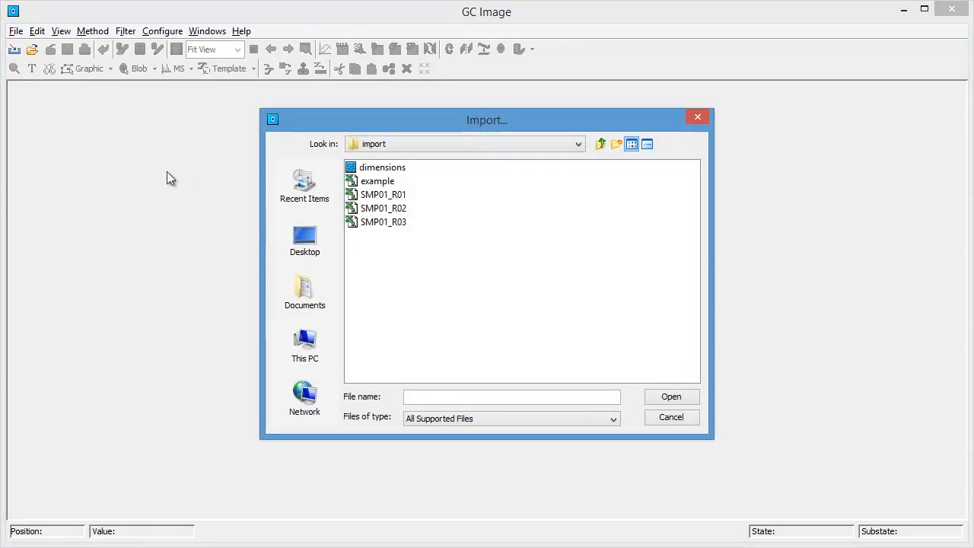
click(379, 195)
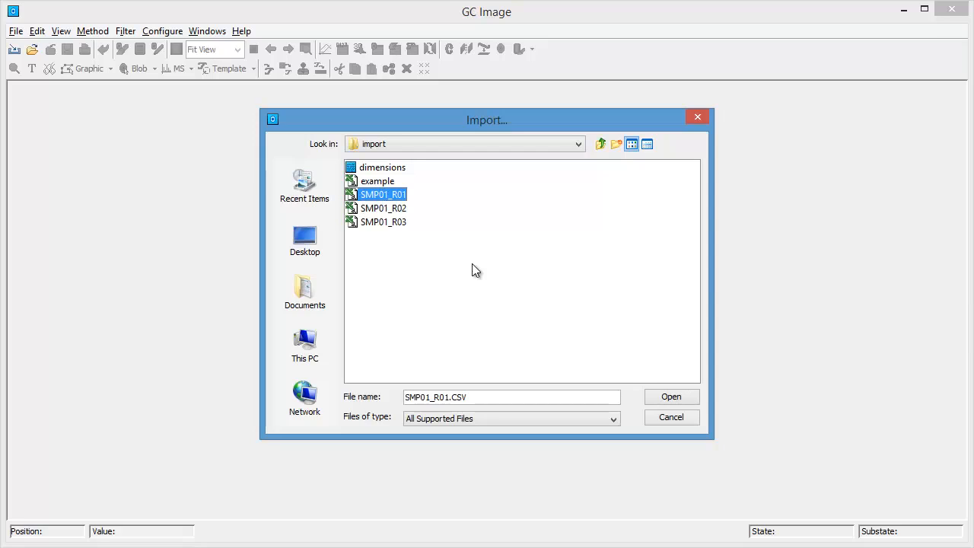
click(674, 400)
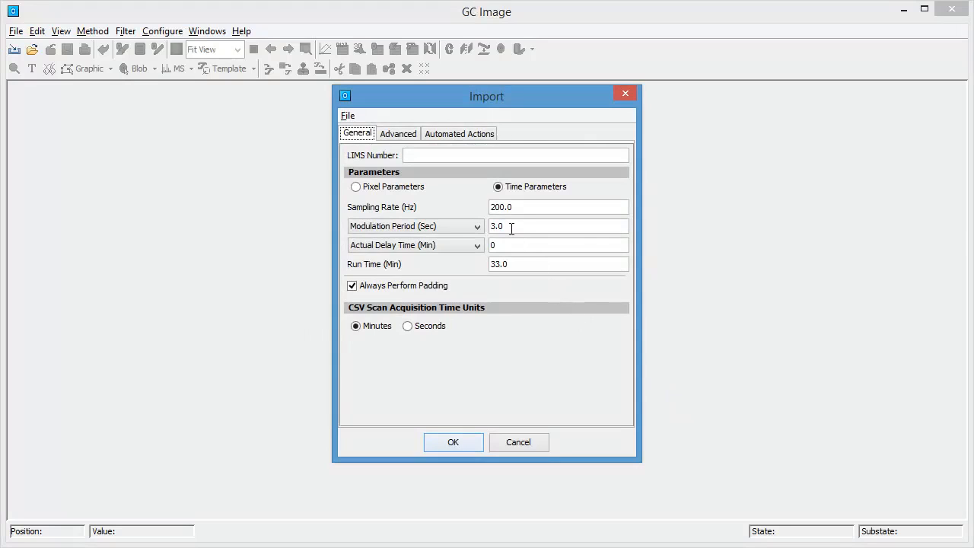
drag(512, 228, 489, 230)
click(464, 440)
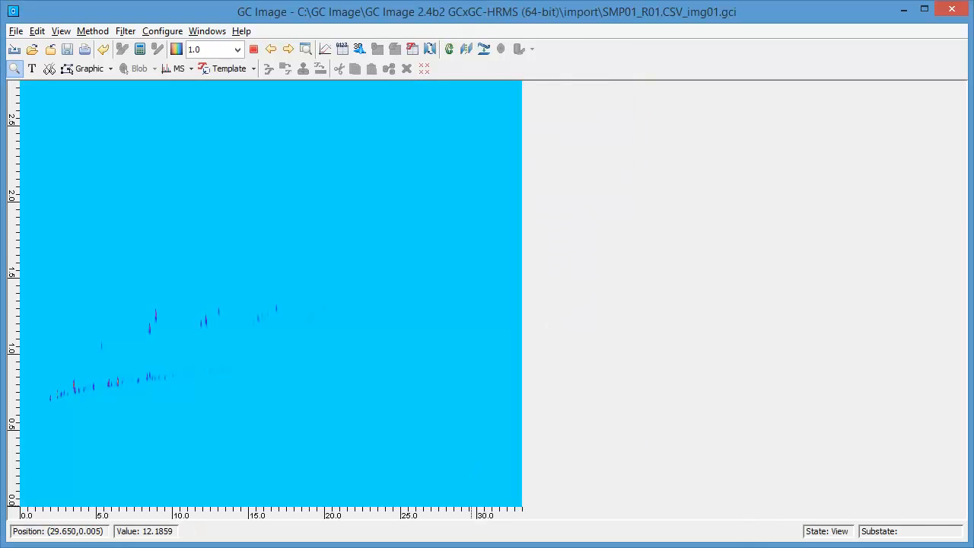
Fit the image to the view and colorize it with automatic value mapping.
click(237, 49)
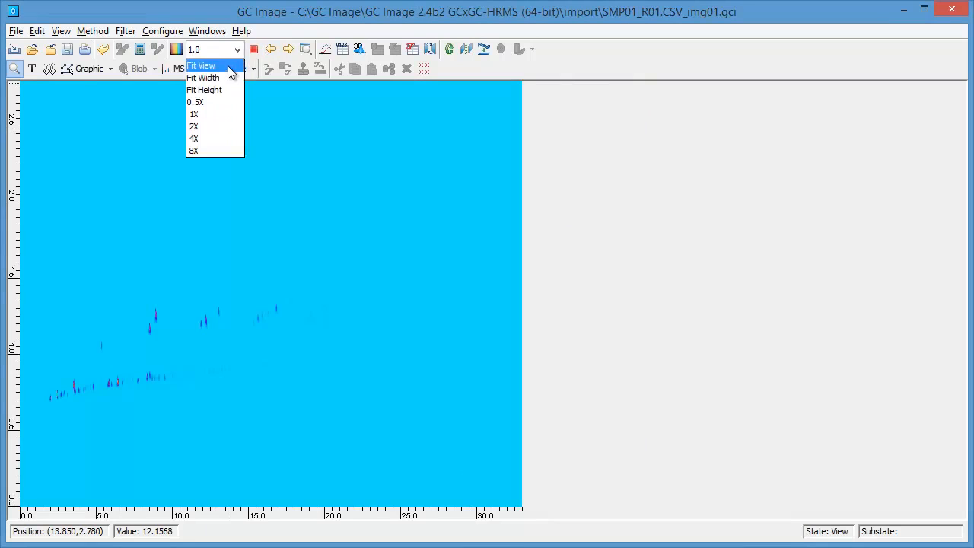
click(228, 67)
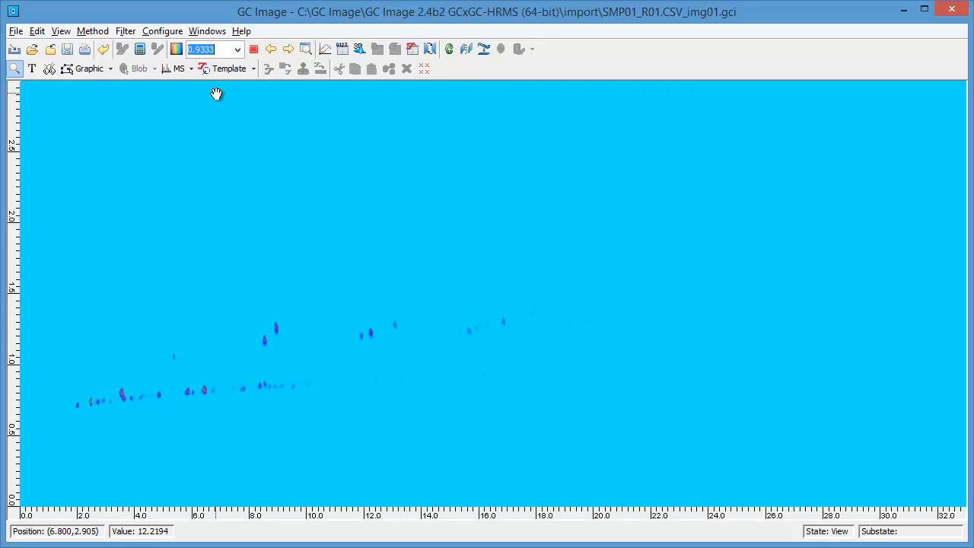
click(176, 51)
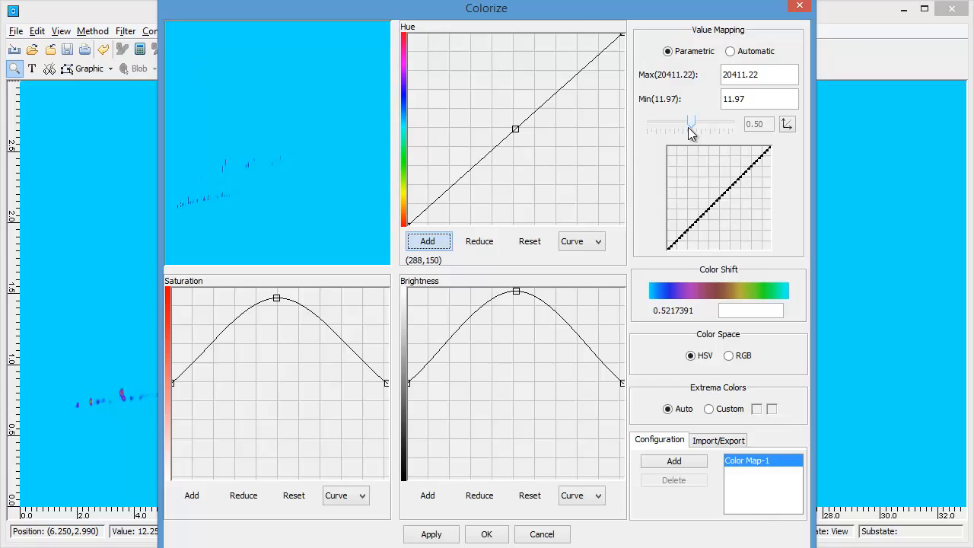
drag(691, 130, 738, 134)
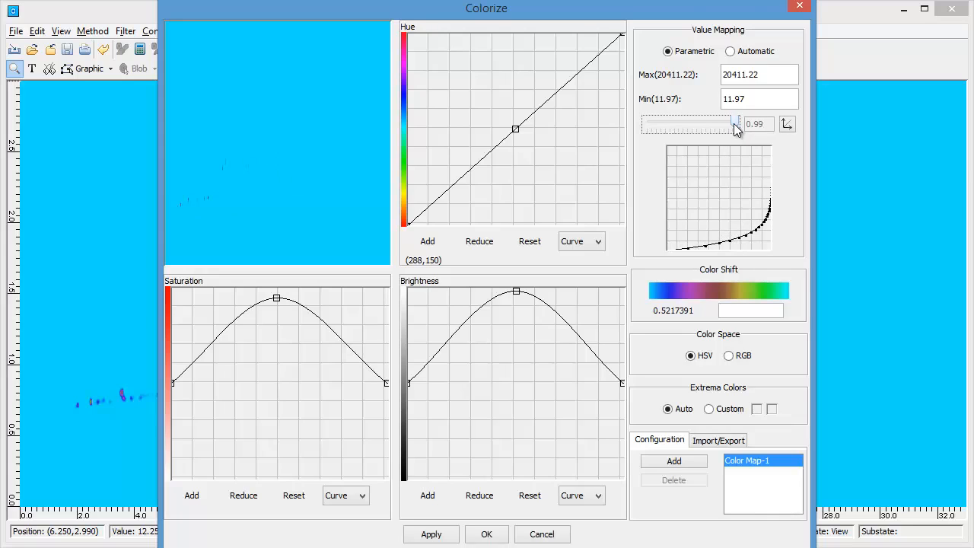
click(731, 55)
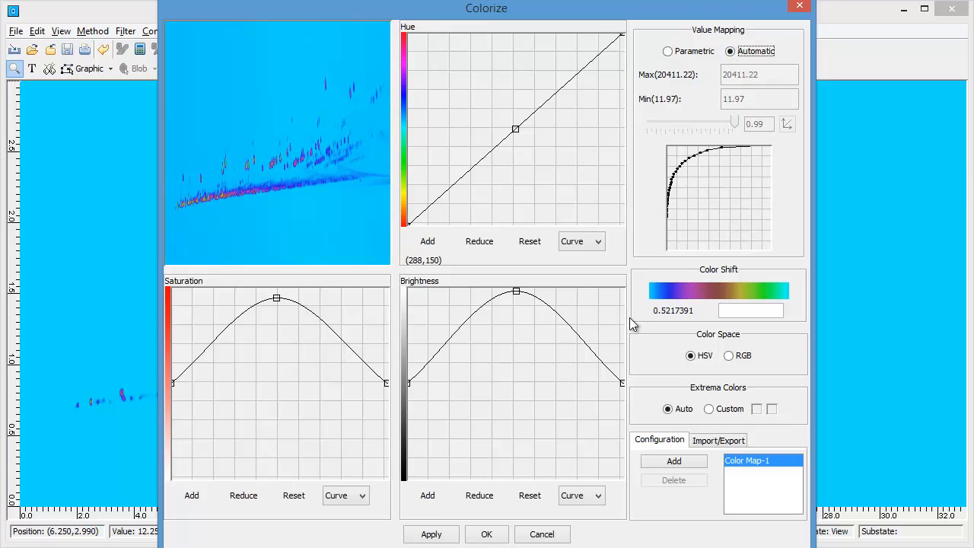
click(488, 534)
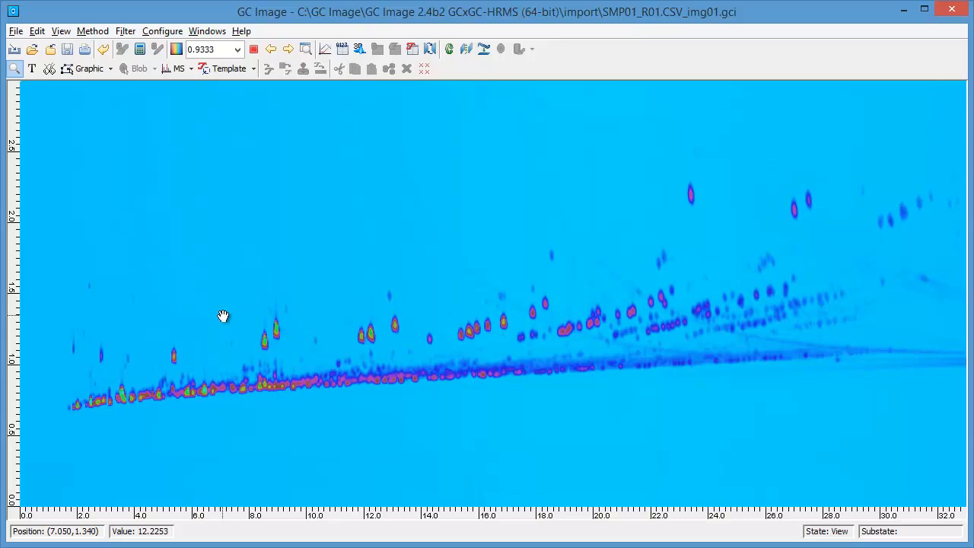
Zoom in on the peaks between about 7 and 14 minutes, and set the magnification to 2X.
drag(222, 315, 421, 402)
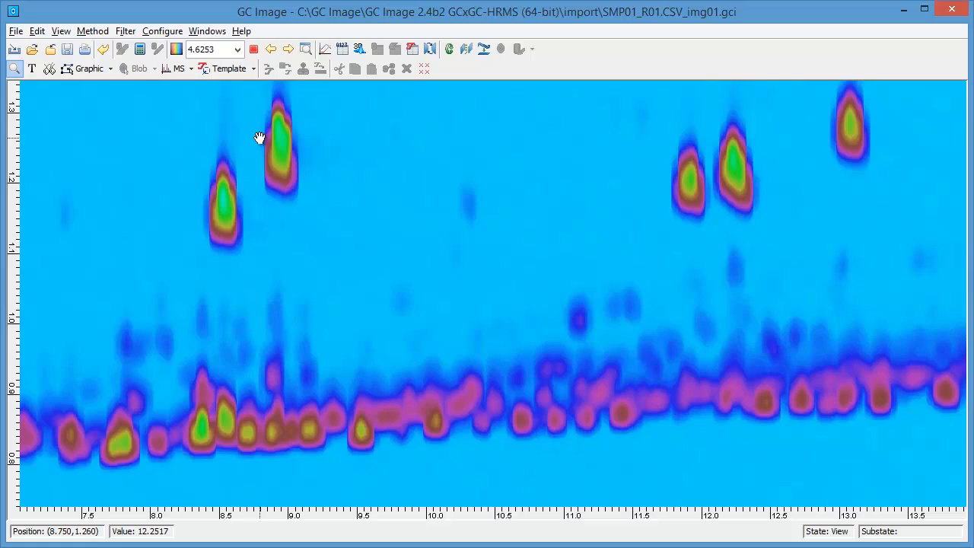
click(238, 52)
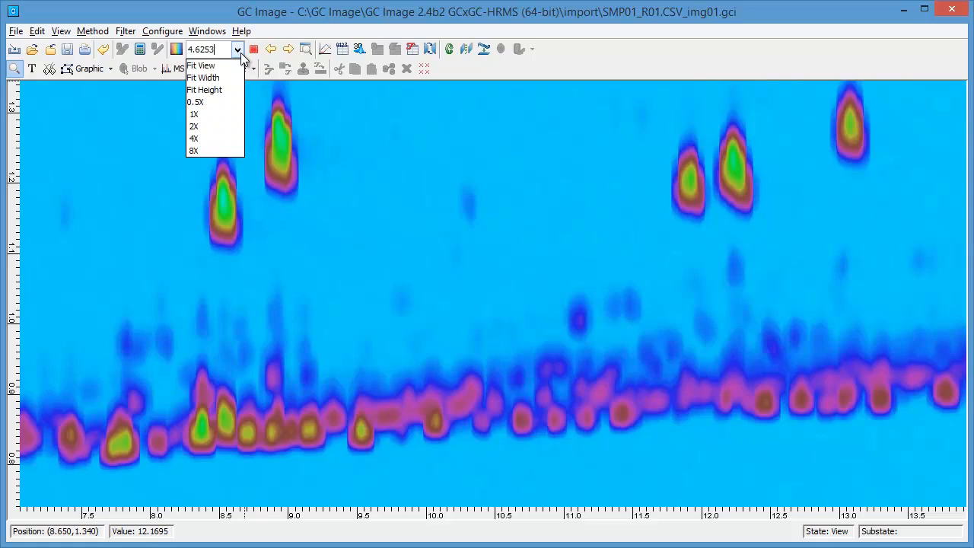
click(220, 128)
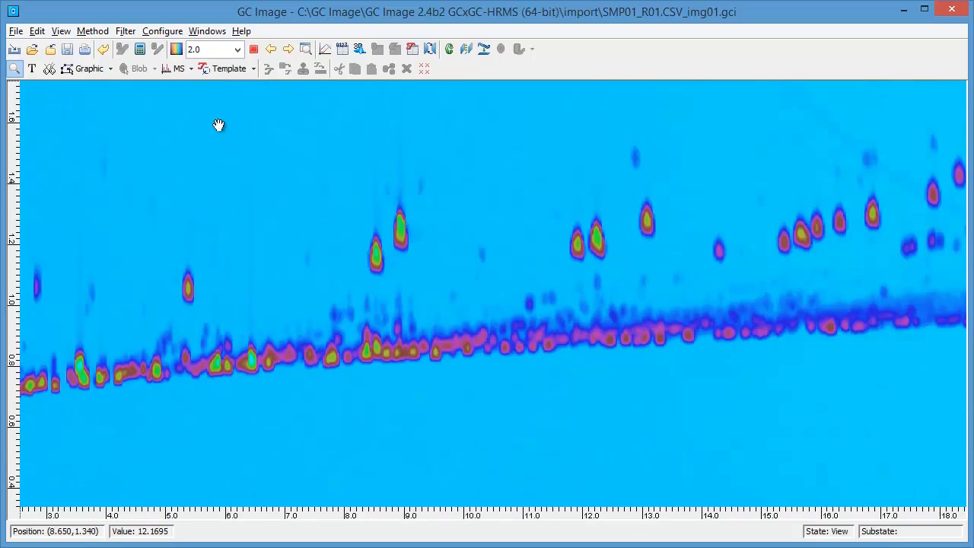
Reset the display to its original magnification, and step backward and forward through the display configurations.
click(254, 50)
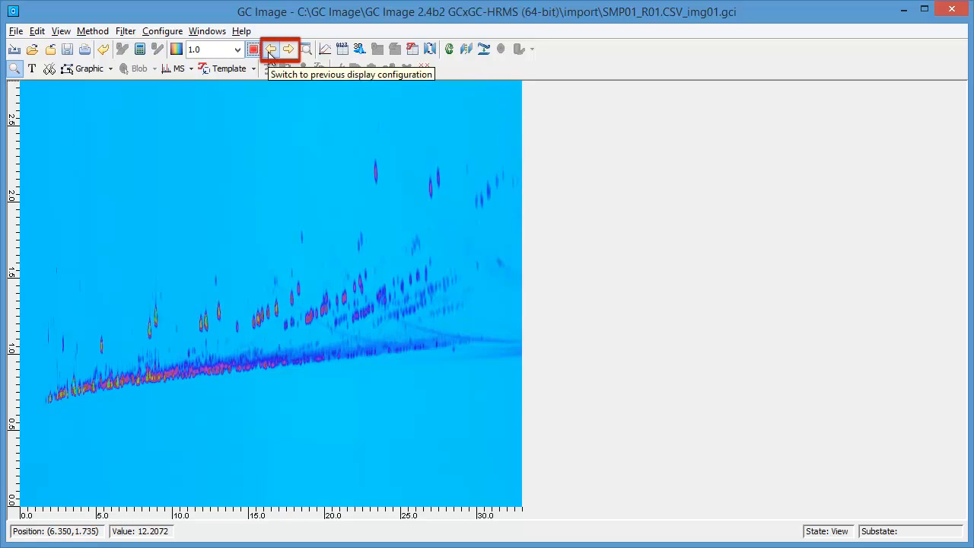
click(271, 52)
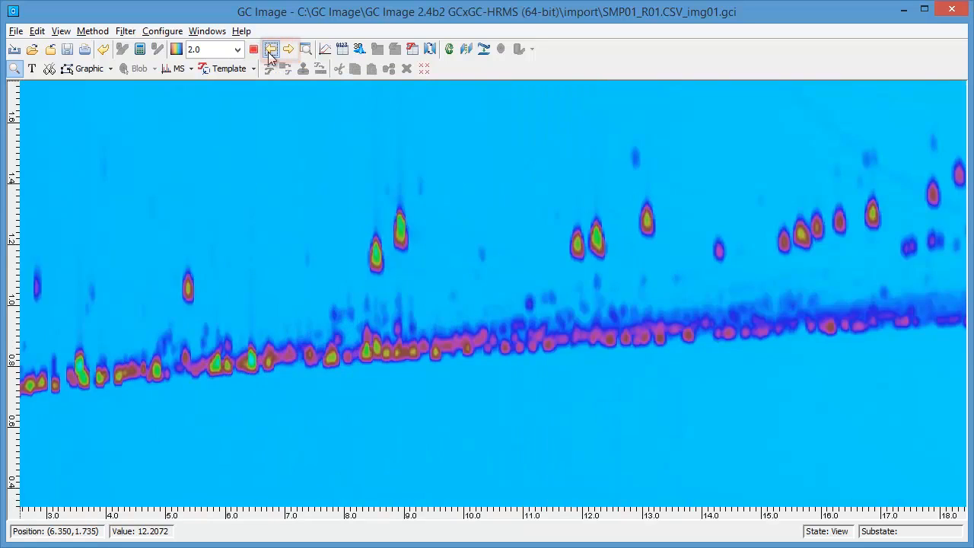
click(270, 51)
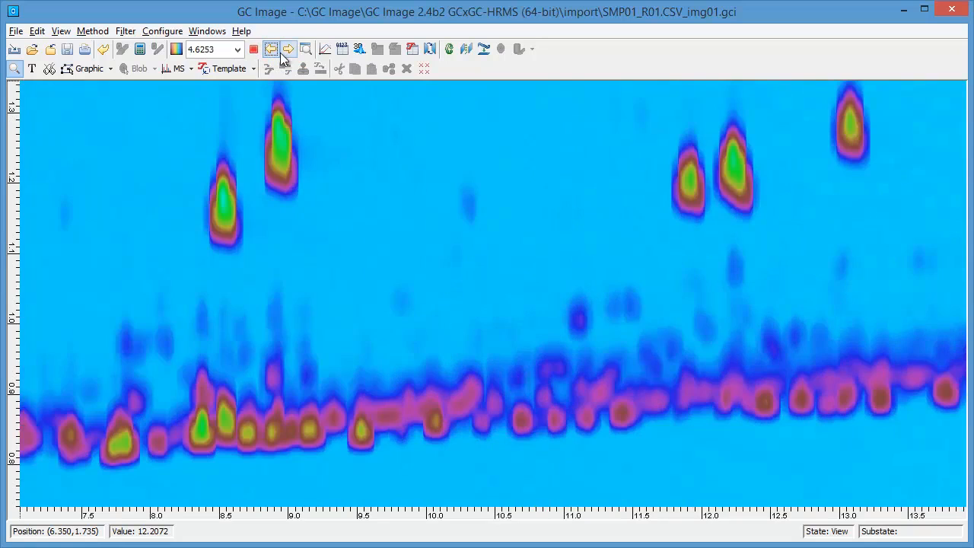
click(288, 54)
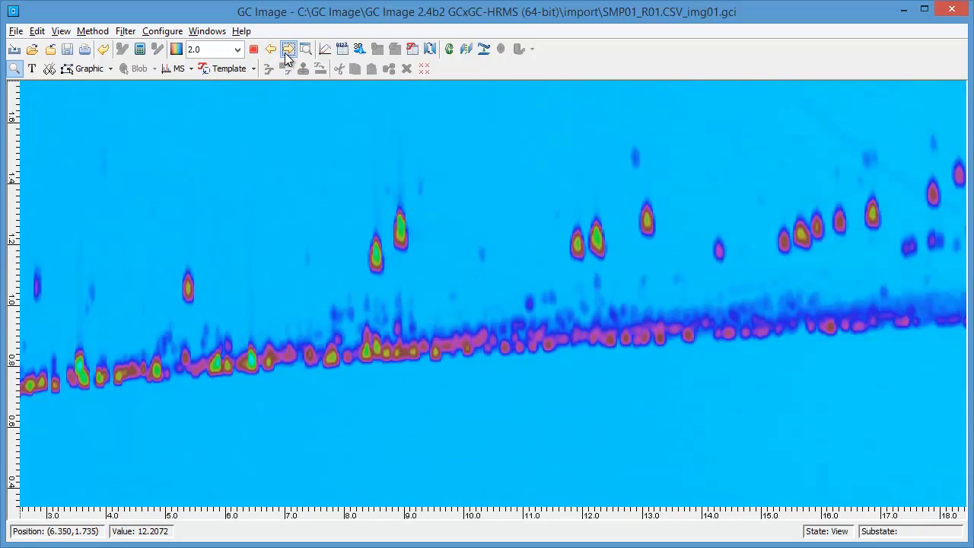
click(288, 53)
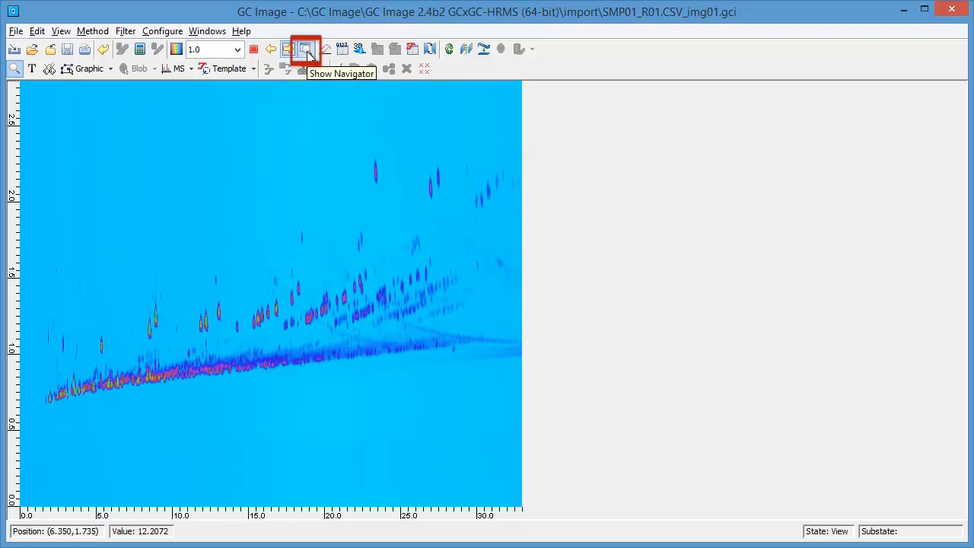
Explore enlarged regions of the chromatogram with the Navigator, and return the whole image to Fit View.
click(307, 52)
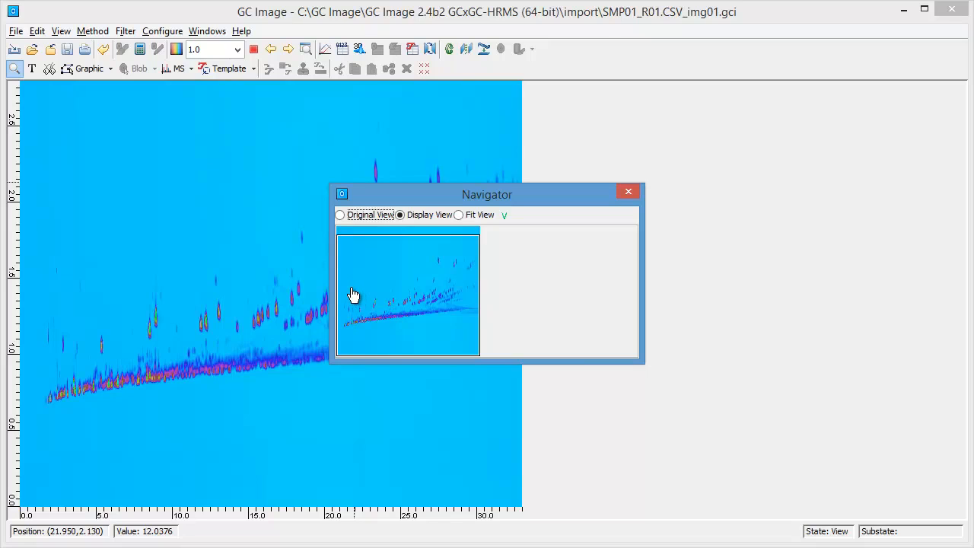
drag(352, 284, 445, 336)
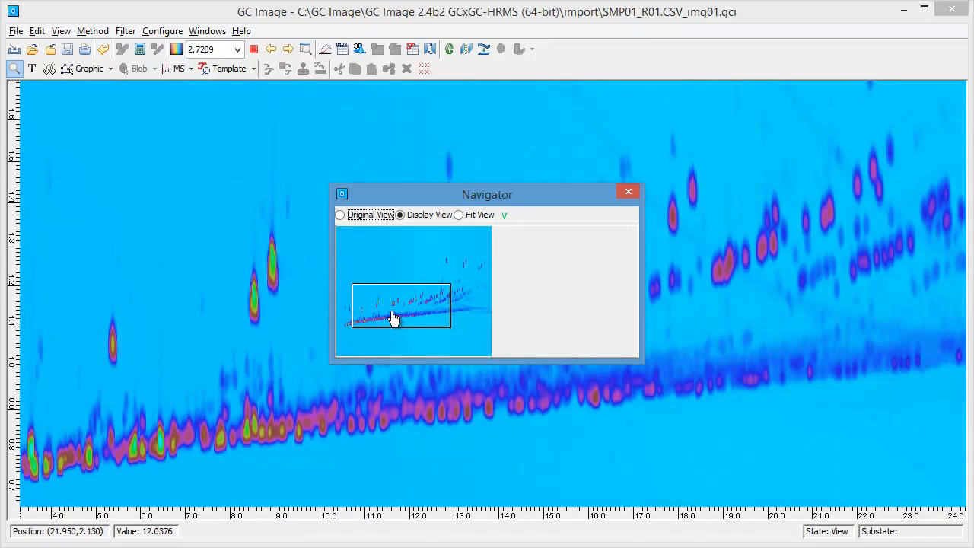
mouse_move(394, 318)
mouse_down()
mouse_move(434, 292)
mouse_move(425, 316)
mouse_move(405, 304)
mouse_up()
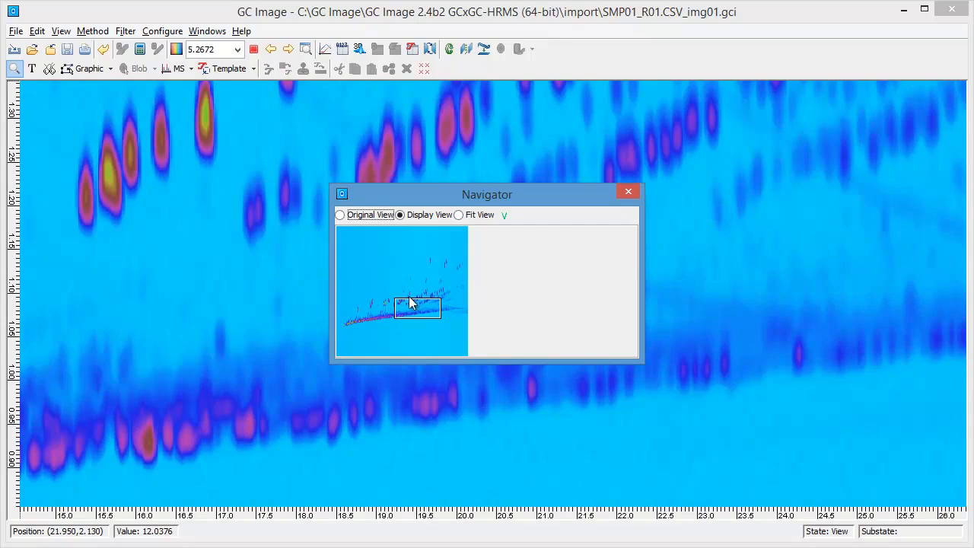
click(628, 192)
click(237, 49)
click(234, 67)
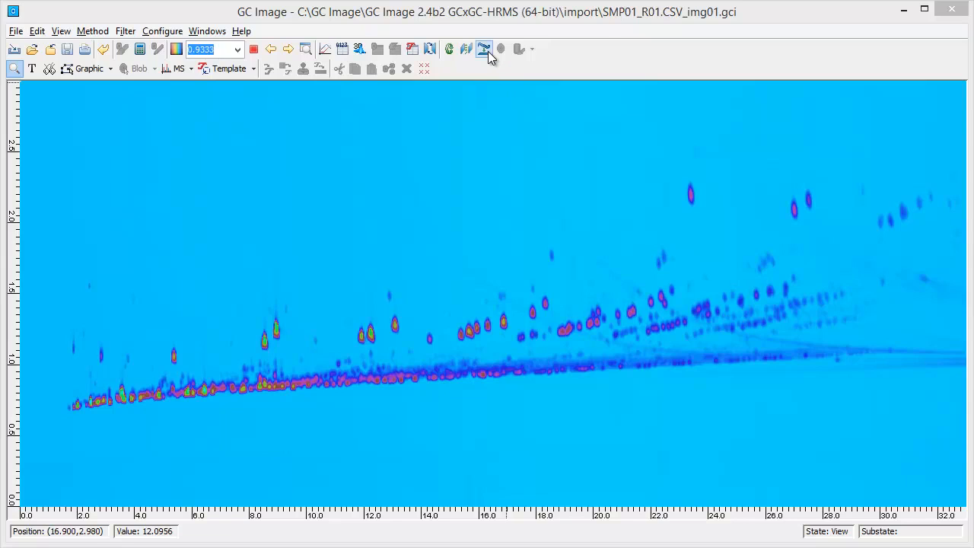
Correct the image's baseline and detect its blobs.
click(126, 31)
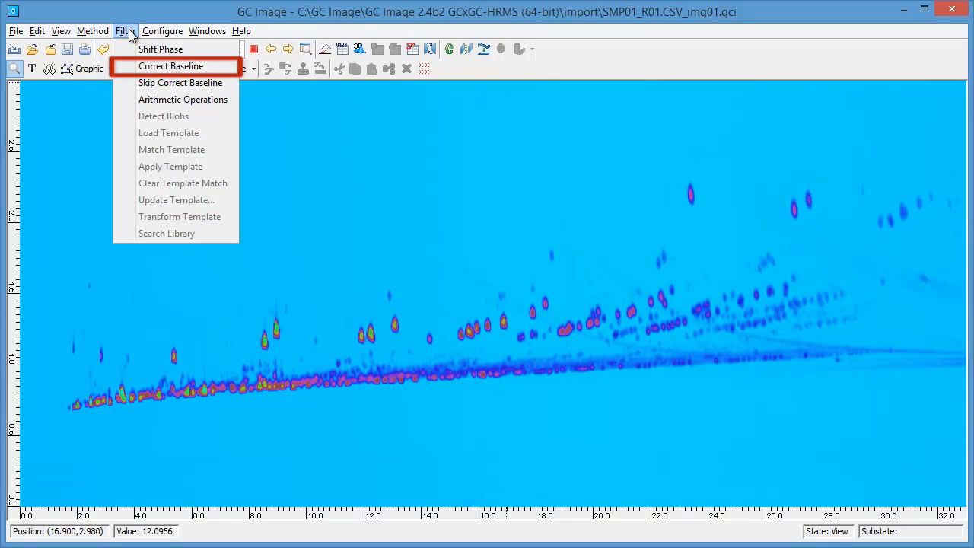
click(160, 67)
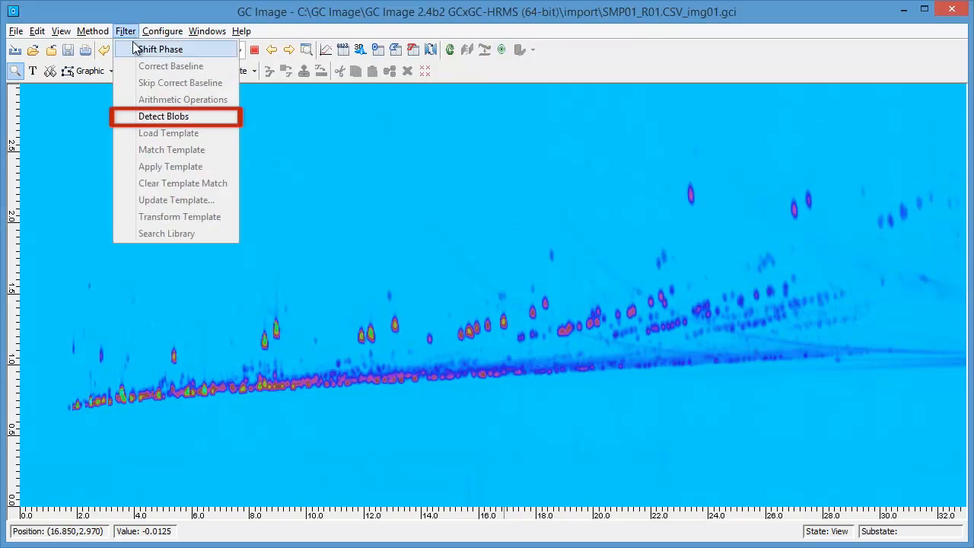
click(160, 116)
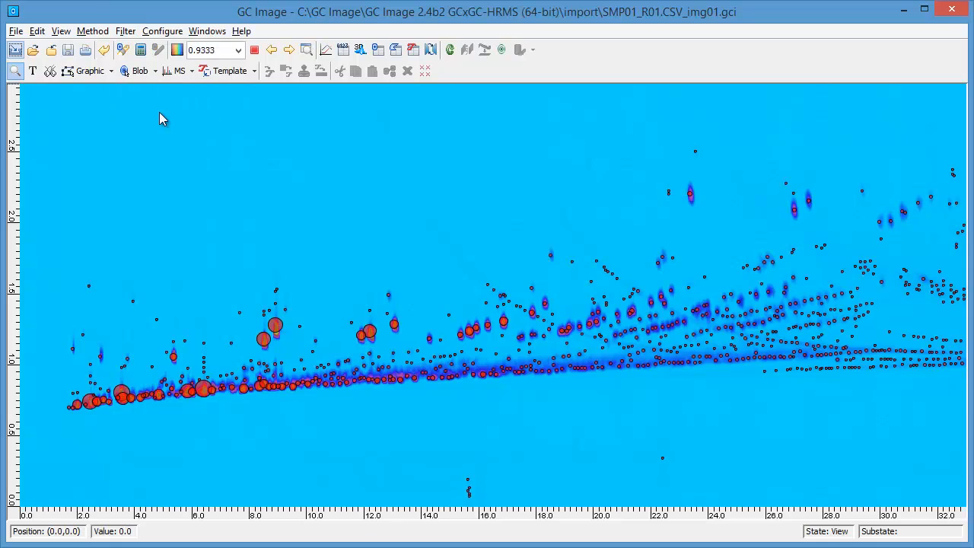
Add a second blob display configuration that shows blobs as ThinOutline.
click(159, 31)
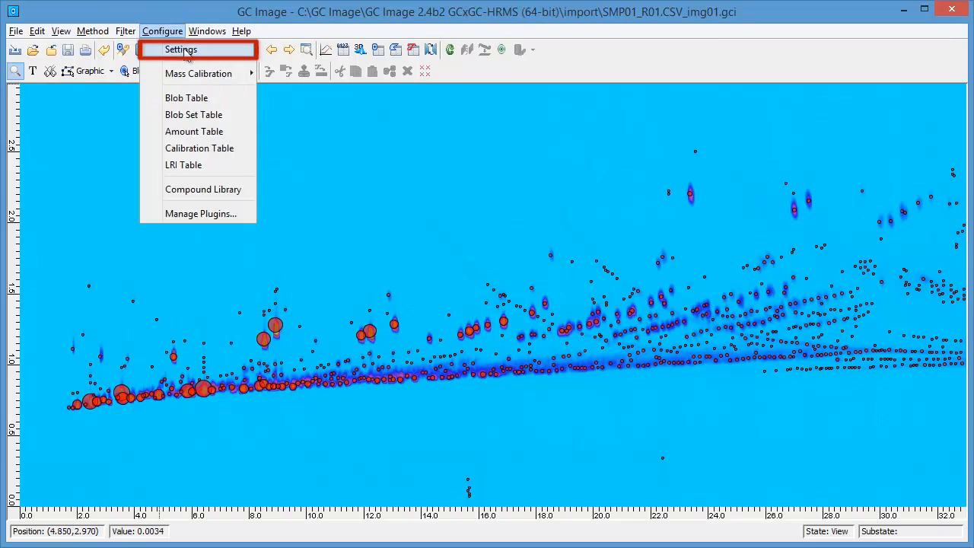
click(182, 48)
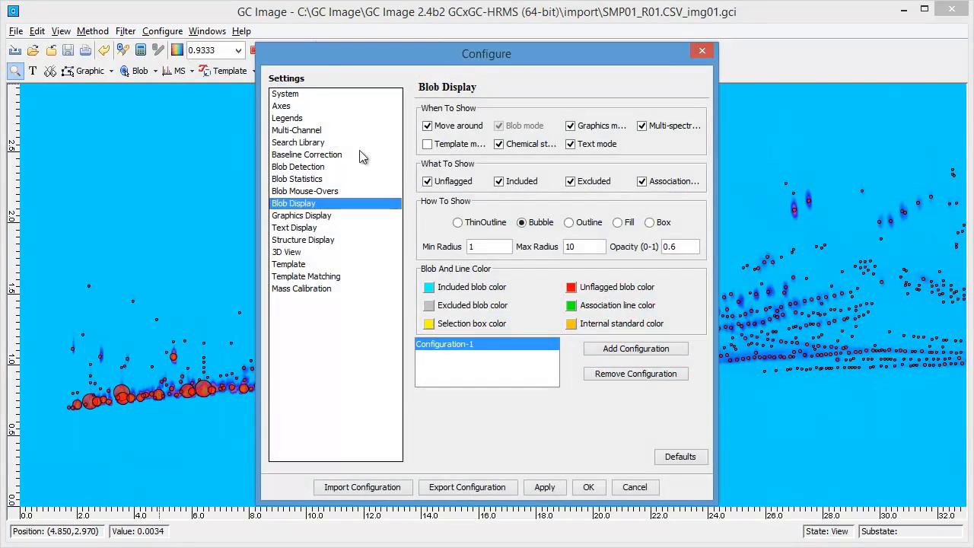
click(622, 352)
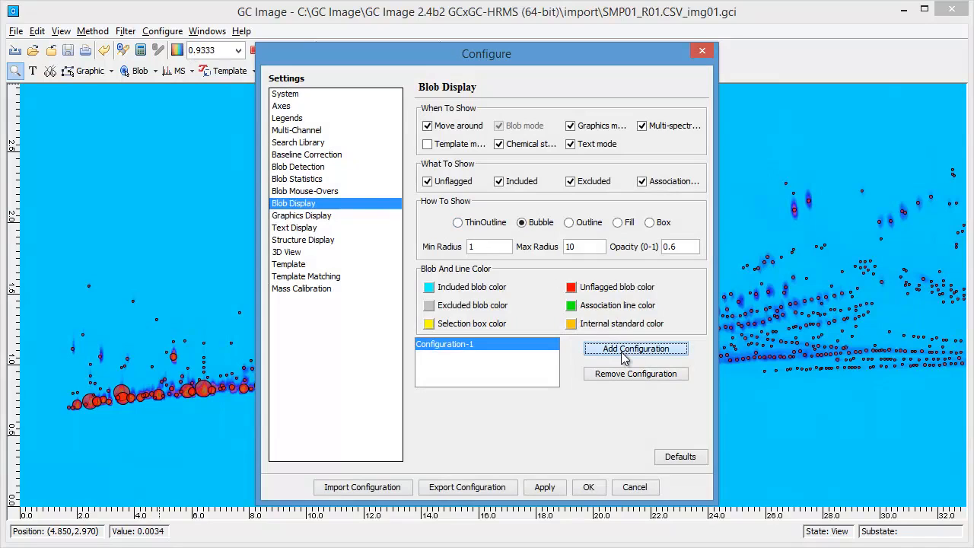
click(457, 222)
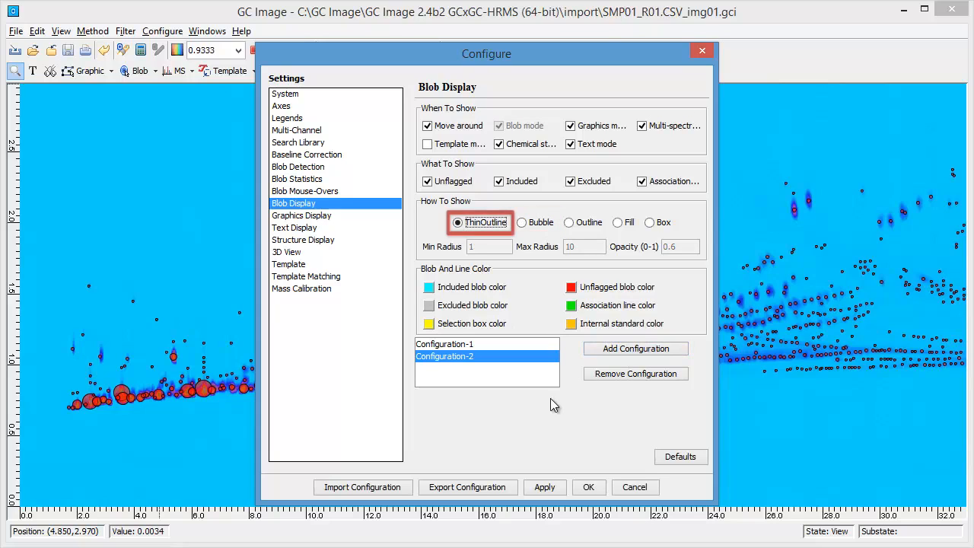
click(588, 488)
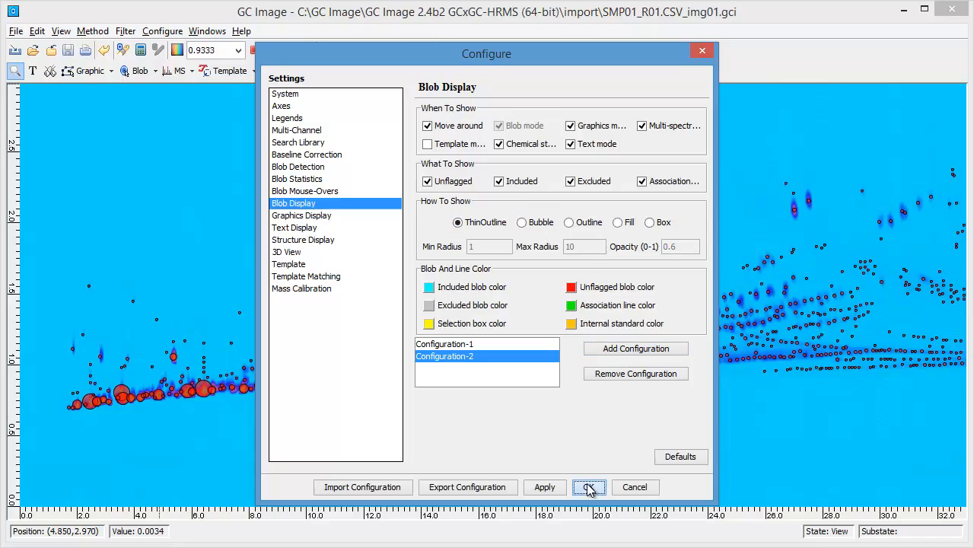
Toggle repeatedly between the bubble and thin-outline blob display configurations to compare them.
key(t)
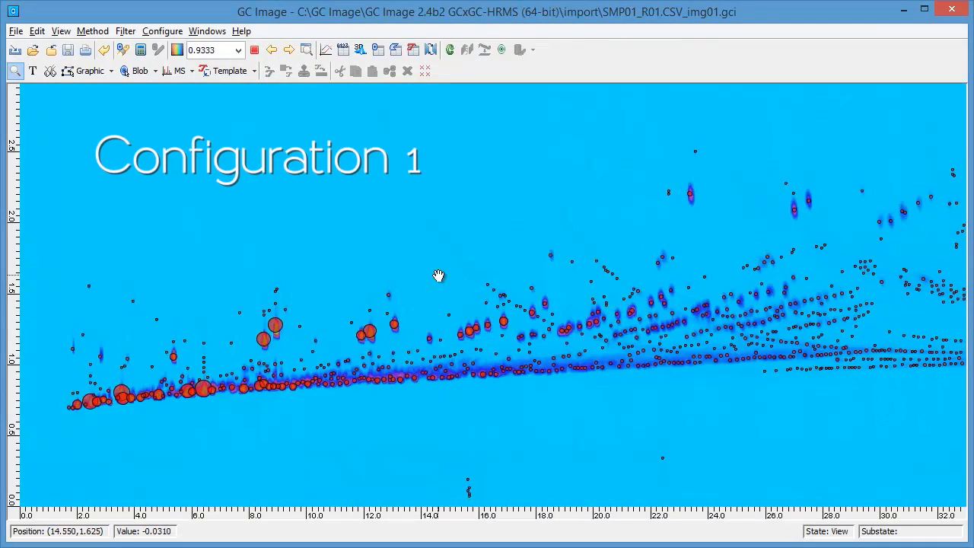
key(t)
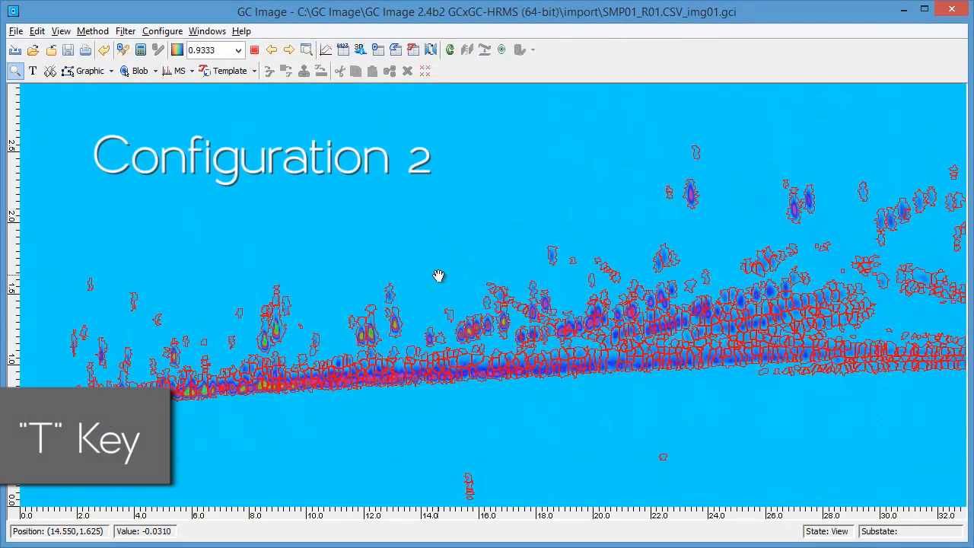
key(t)
key(t)
key(t)
Switch to blob selection mode and inspect the details of the blob at about 13 minutes.
key(b)
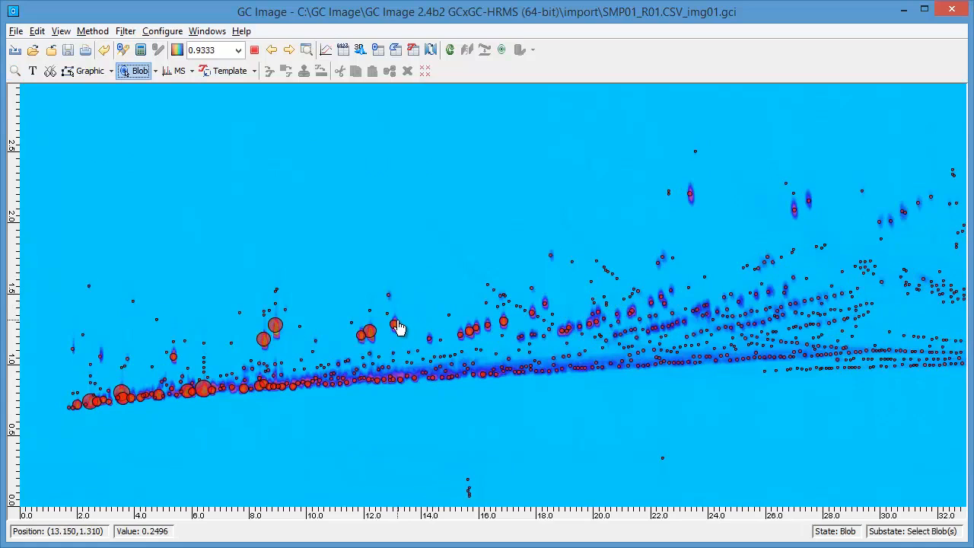
mouse_move(395, 327)
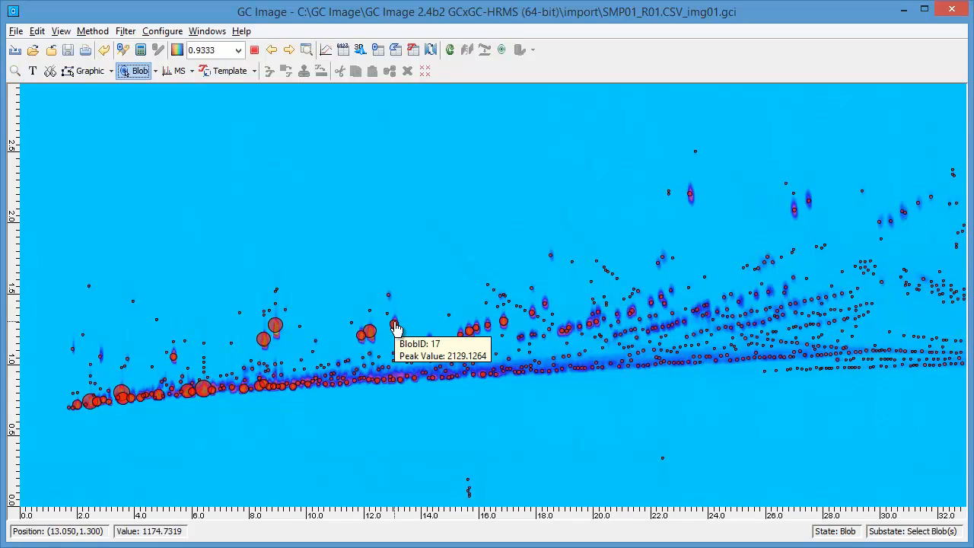
Leave the current blob mode and reactivate blob mode with the Select Blobs tool.
mouse_move(372, 339)
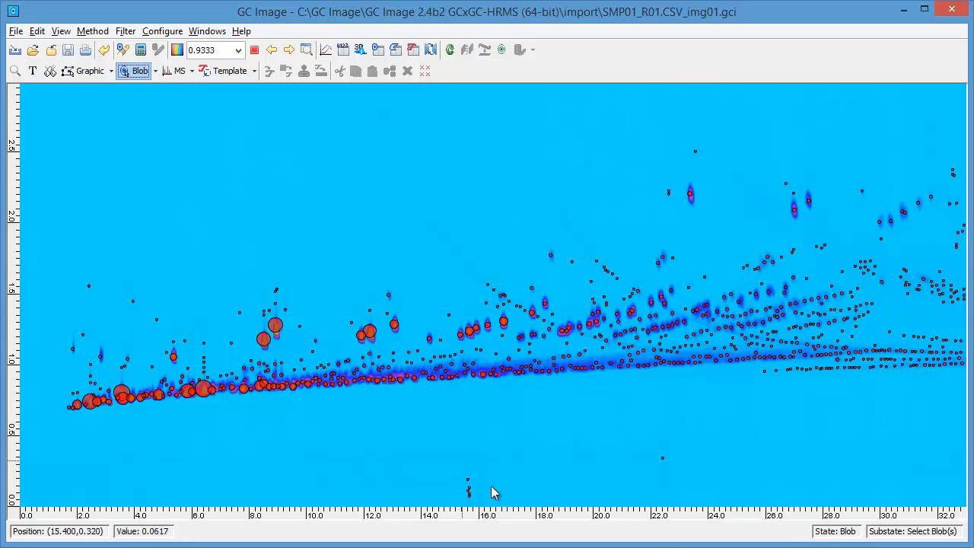
key(Escape)
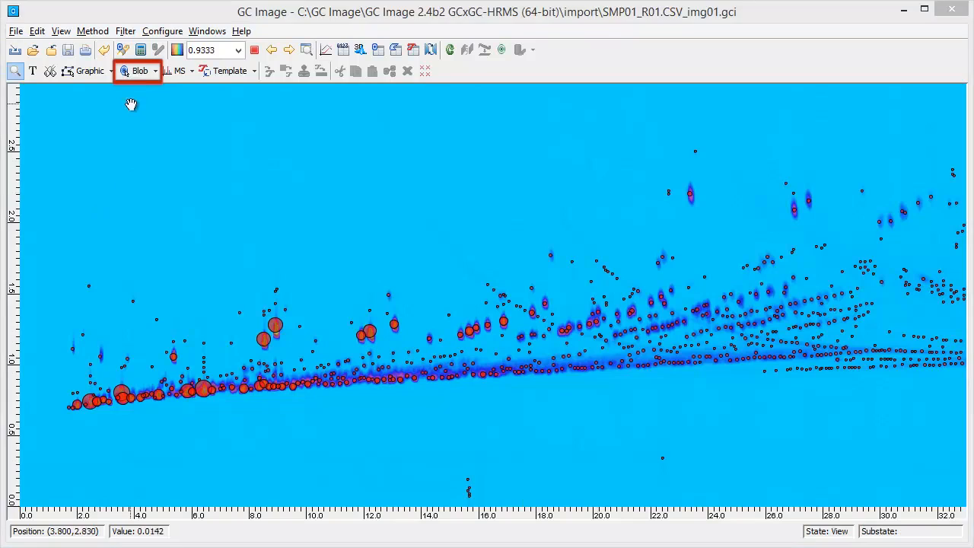
click(139, 71)
click(154, 72)
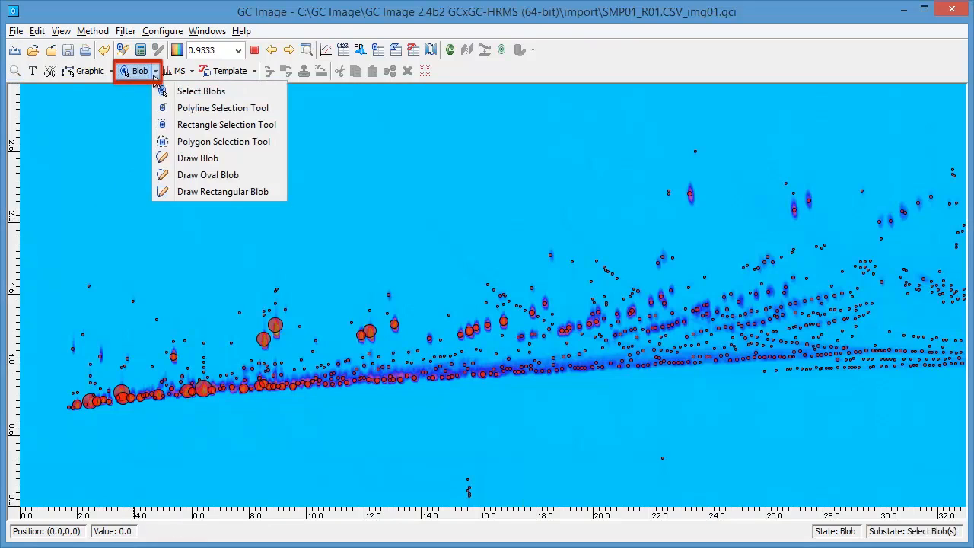
click(185, 92)
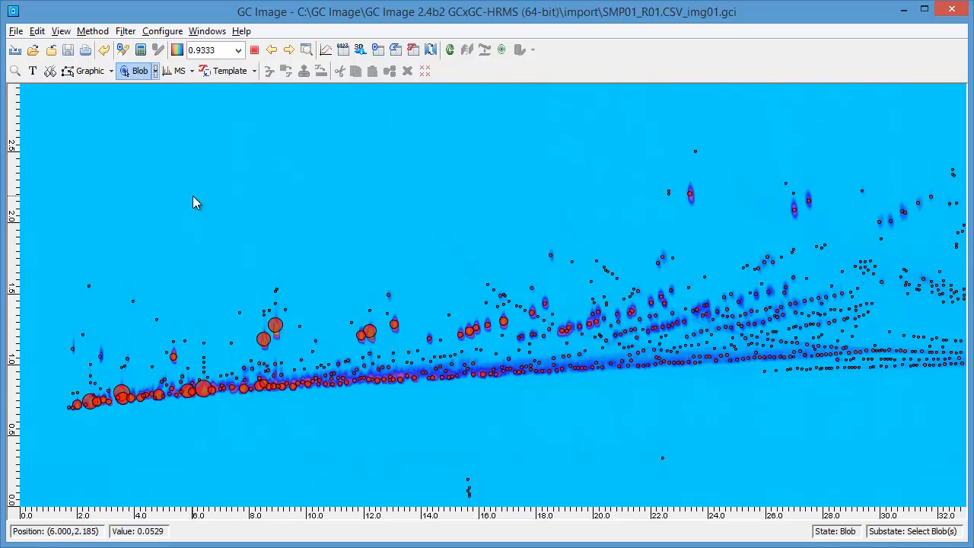
Label the blob at about 5.35 minutes as benzene, enter group name B and flag it as Include.
click(174, 361)
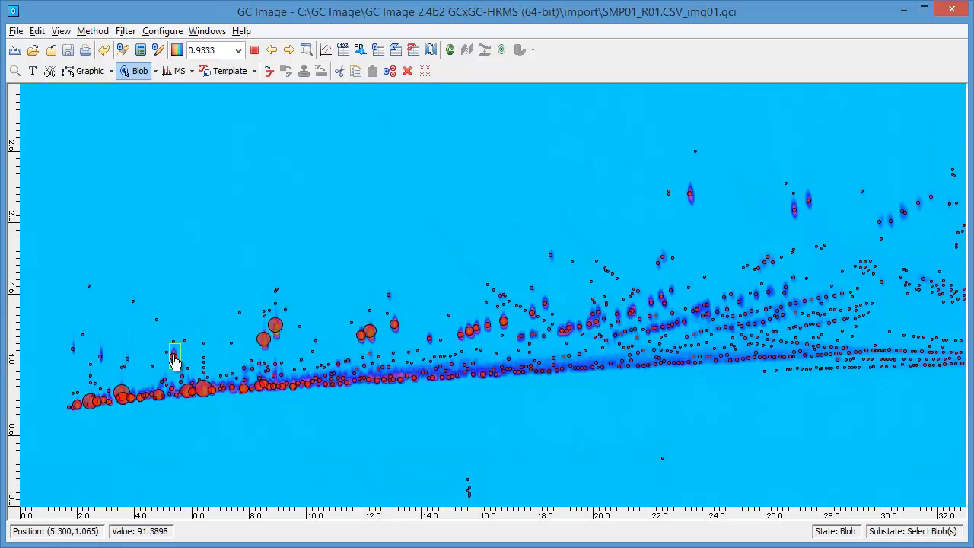
double_click(174, 358)
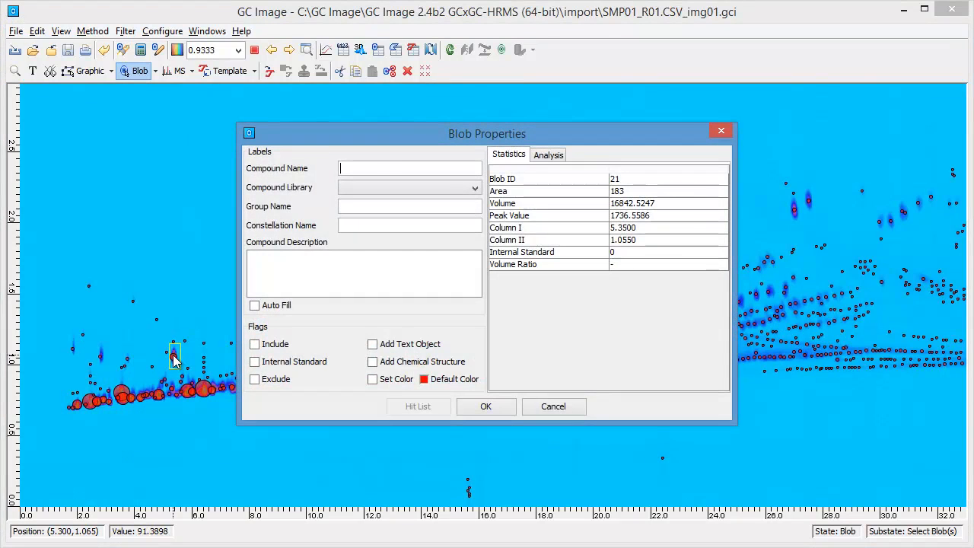
text(ben)
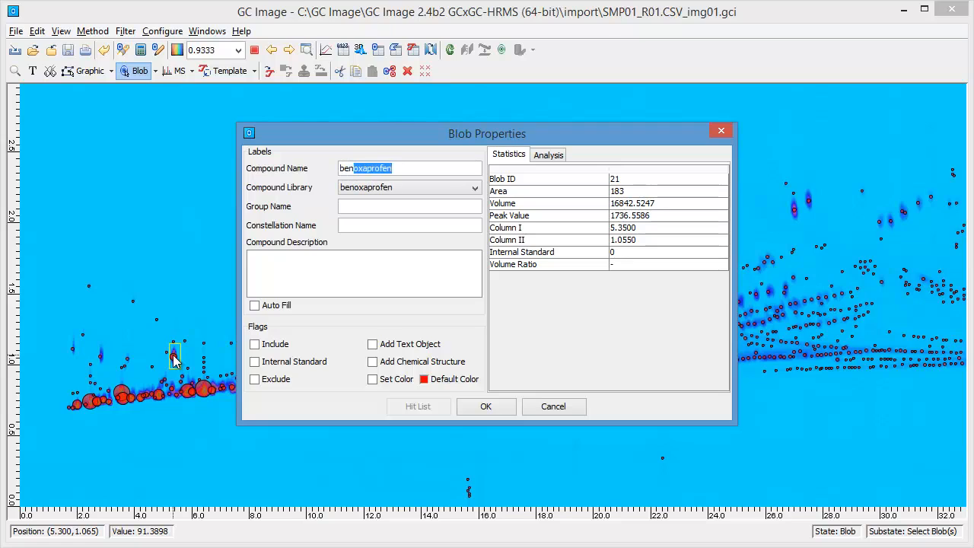
text(zene)
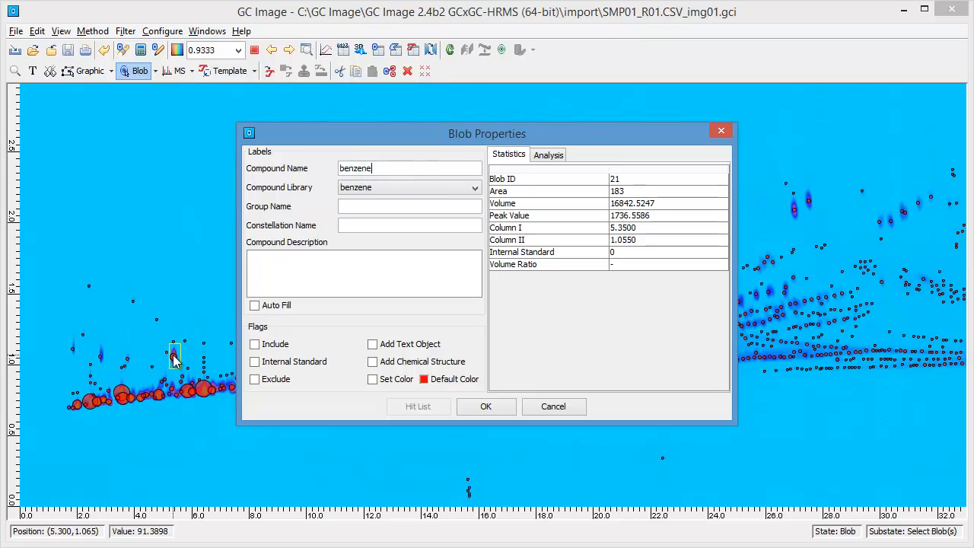
click(353, 207)
text(B)
click(255, 346)
click(483, 406)
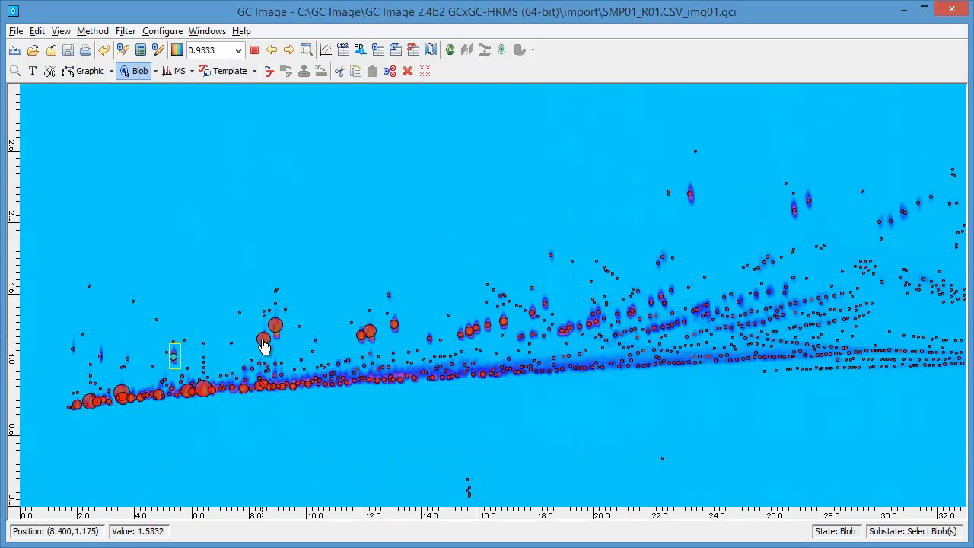
Label the large blob at about 8.5 minutes as toluene, assign it to group C7B and flag it as Include.
click(263, 345)
double_click(263, 345)
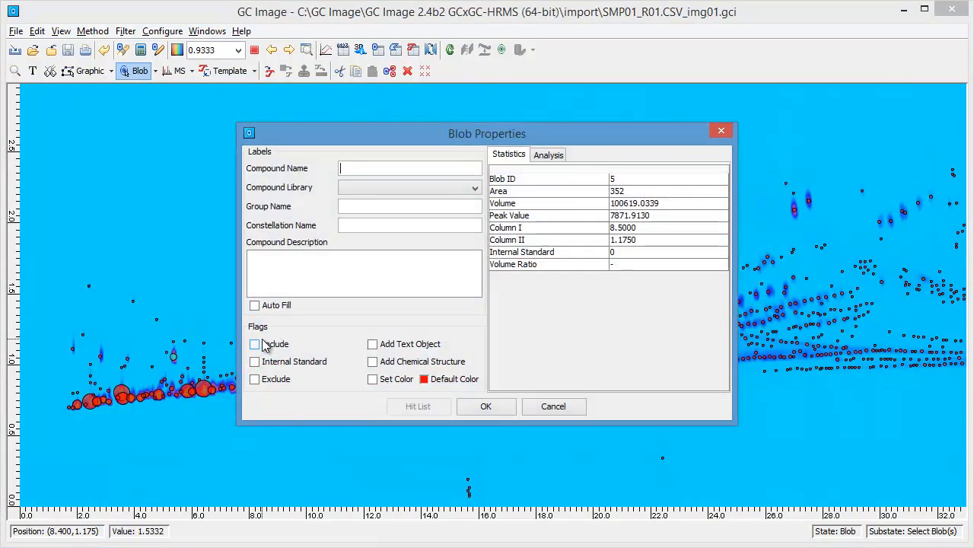
text(toluene)
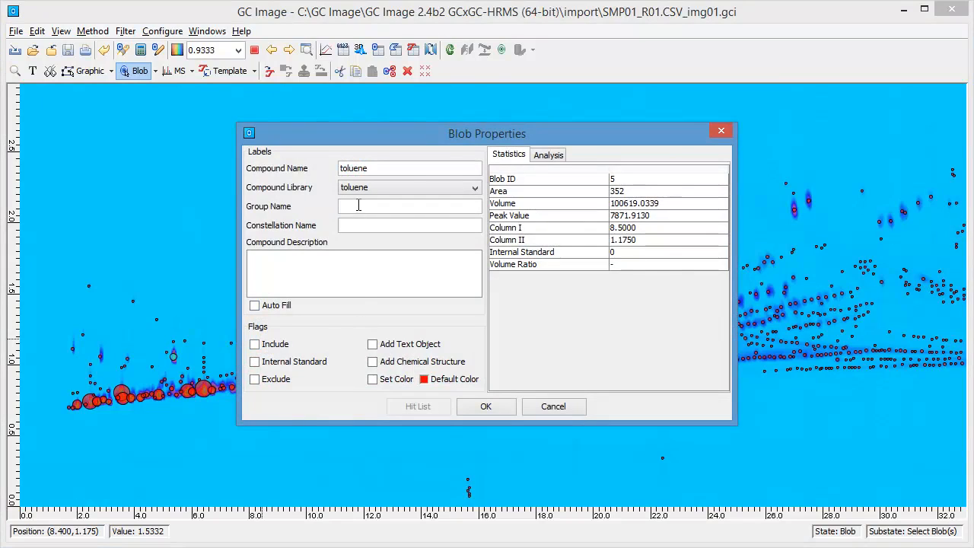
text(C7B)
click(256, 346)
click(487, 407)
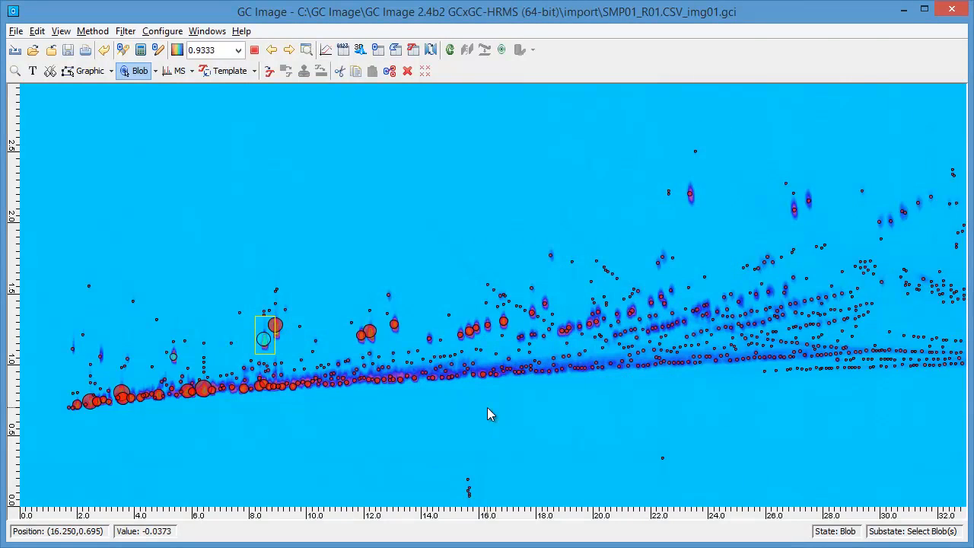
Label the blob at about 11.9 minutes as ethylbenzene, assign it to group C8B and flag it as Include.
double_click(361, 344)
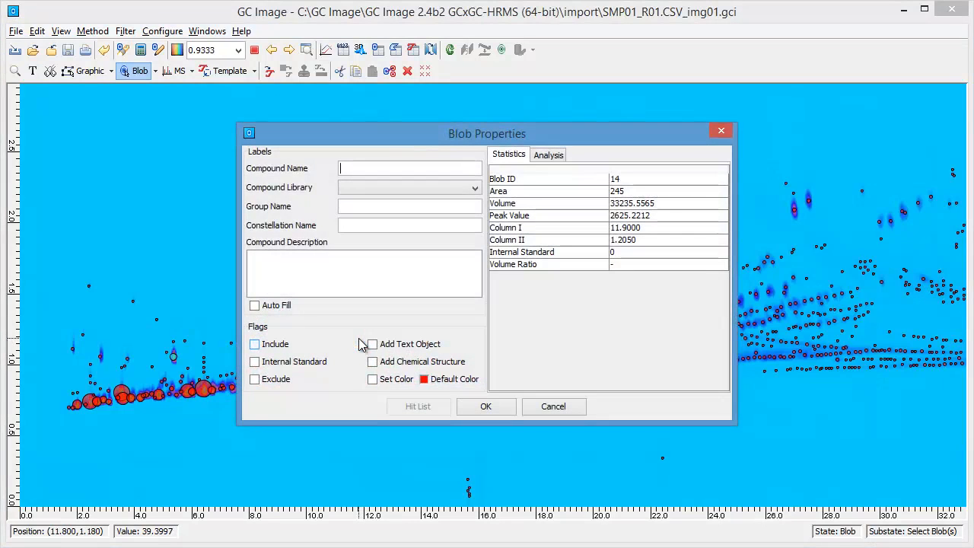
text(ethyl)
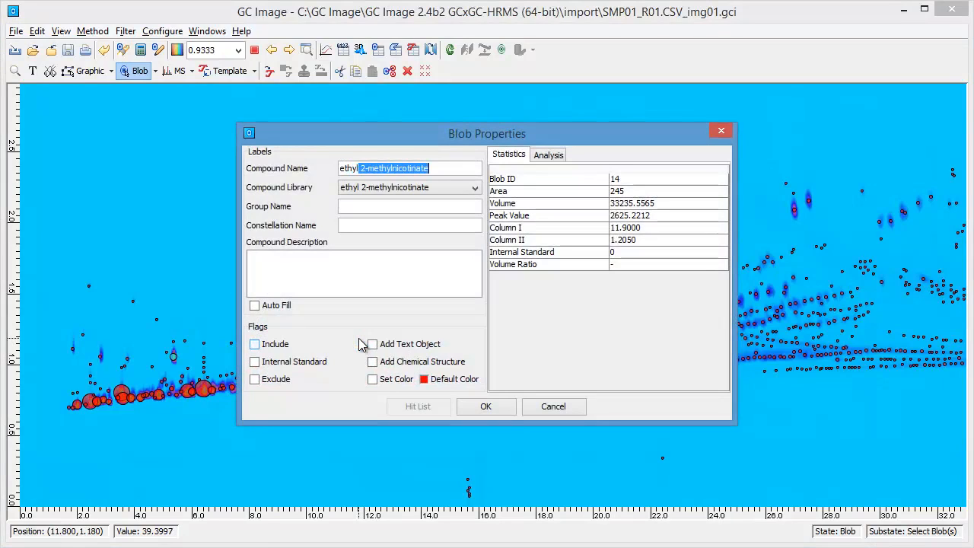
key(BackSpace)
key(BackSpace)
text(benzene)
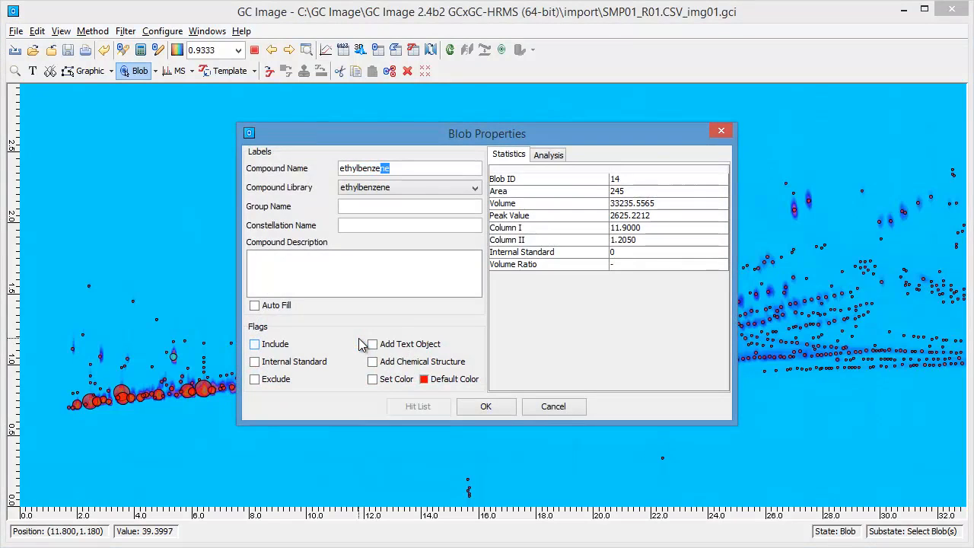
click(355, 207)
text(C8B)
click(267, 346)
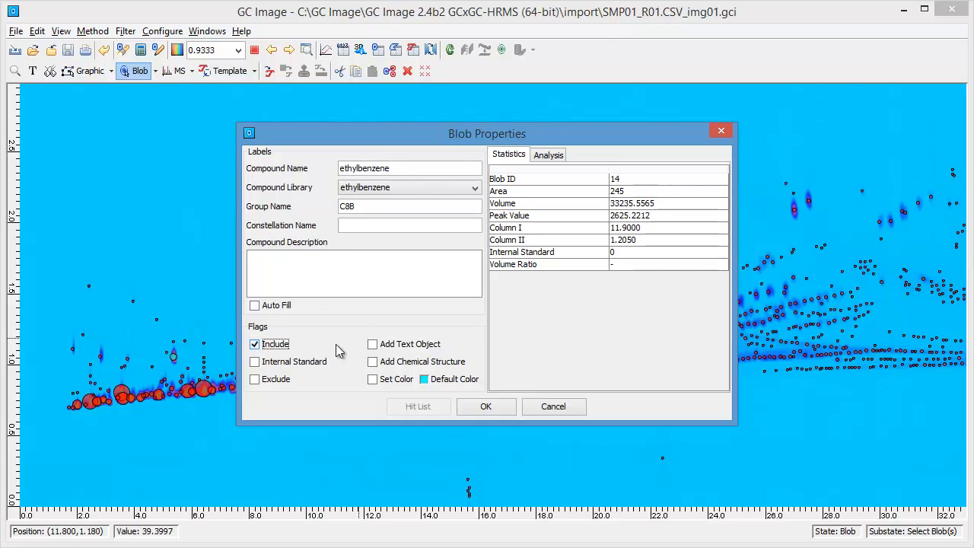
click(481, 408)
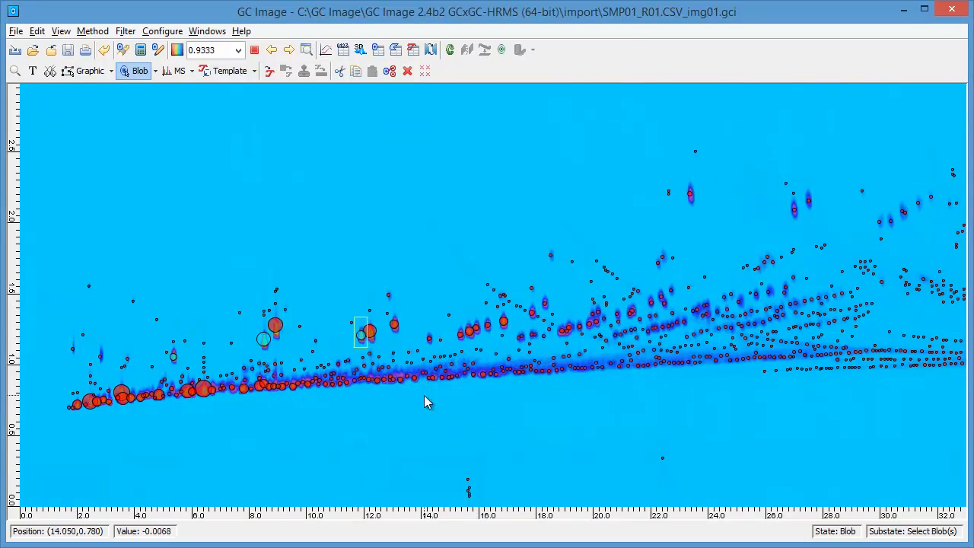
Label the blob at about 12.2 minutes as m/p-xylene, assign it to group C8B and flag it as Include.
mouse_move(363, 347)
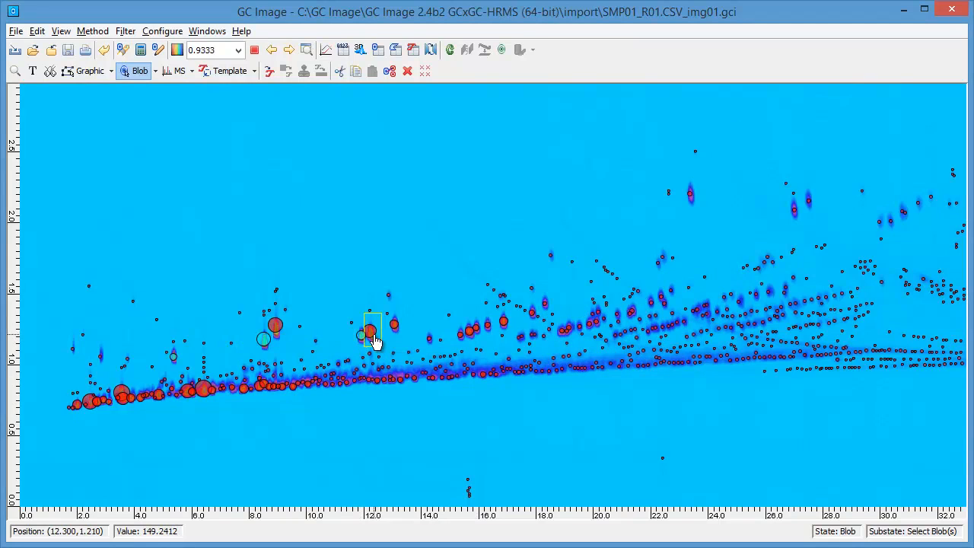
double_click(375, 336)
text(m/p-xylene)
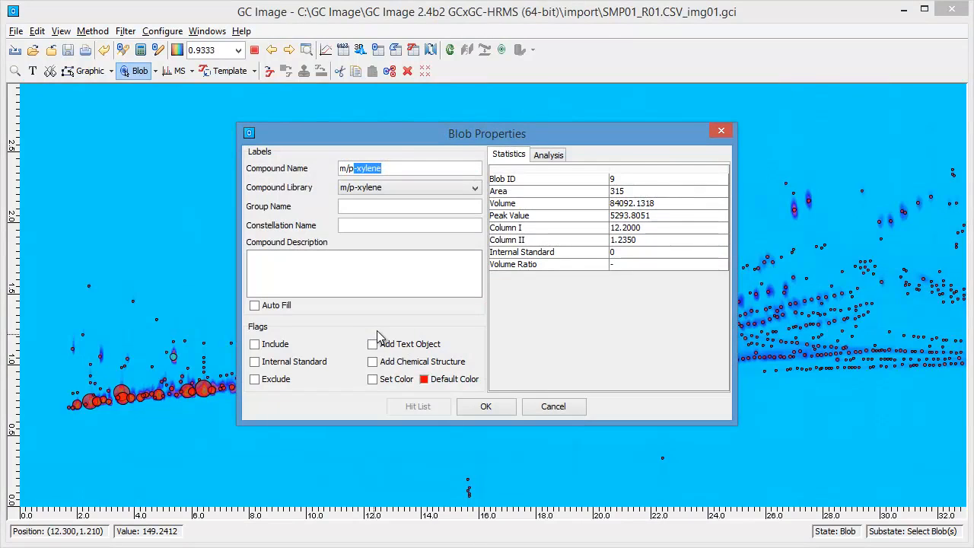
click(351, 211)
text(C8B)
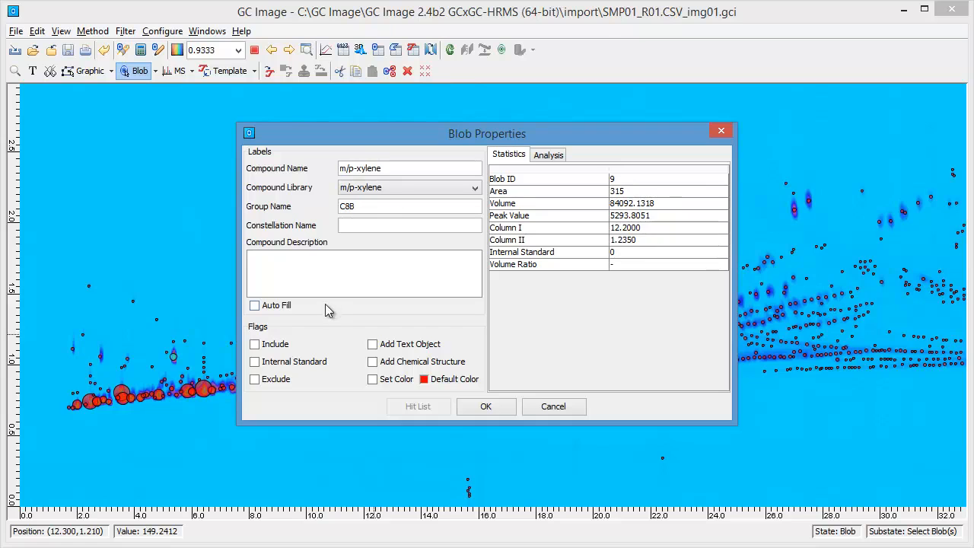
click(258, 346)
click(480, 408)
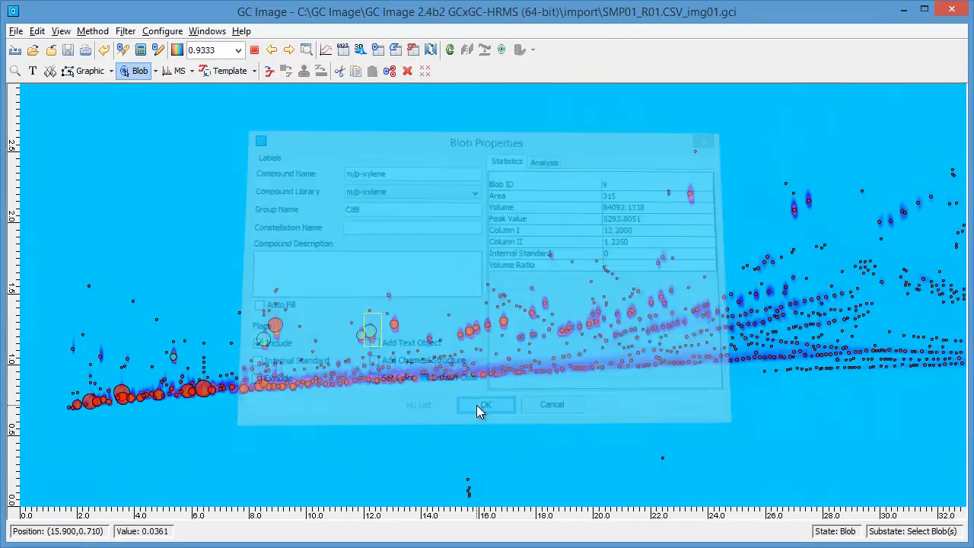
Label the blob at about 13.05 minutes as o-xylene, assign it to group C8B and flag it as Include.
mouse_move(373, 342)
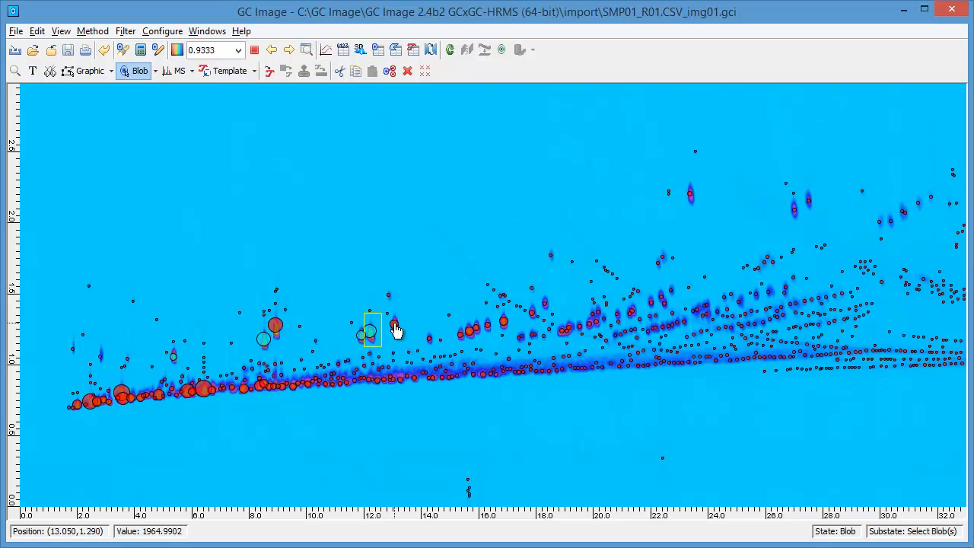
click(395, 328)
double_click(395, 328)
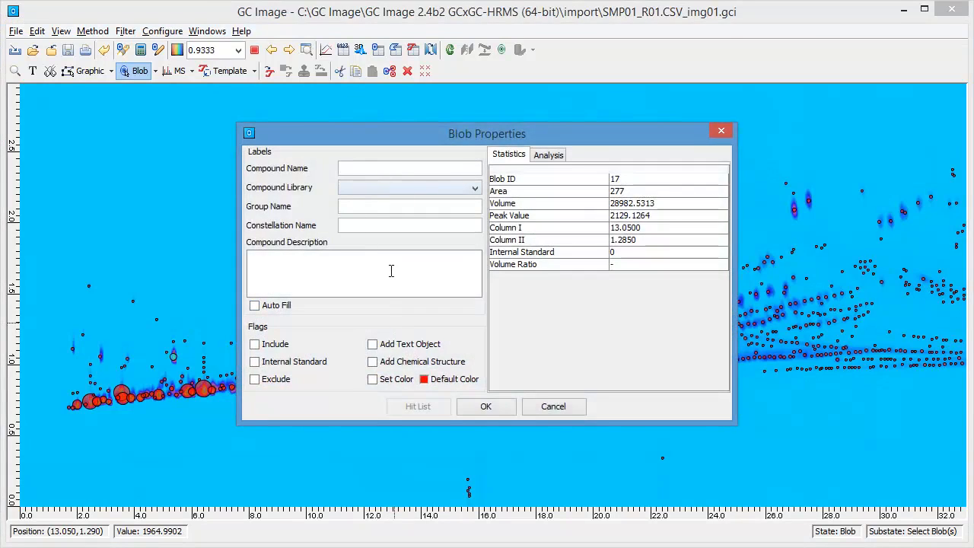
text(o-xylene)
click(354, 207)
text(C8B)
click(256, 344)
click(481, 405)
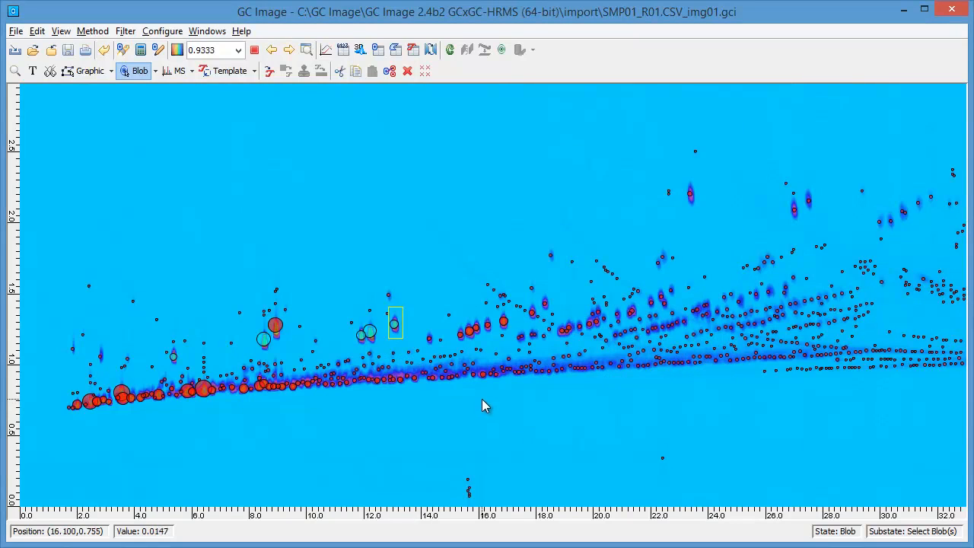
Label the blob at about 16.85 minutes as 1,2,4 trimethylbenzene, assign it to group C9B and flag it as Include.
double_click(504, 325)
text(1,2,4 trimethylbenzene)
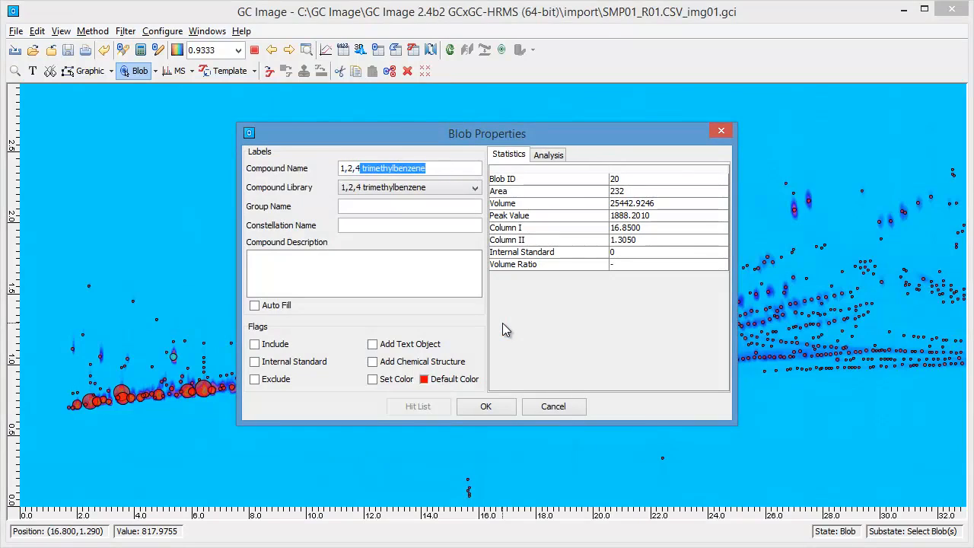
click(371, 210)
text(C9B)
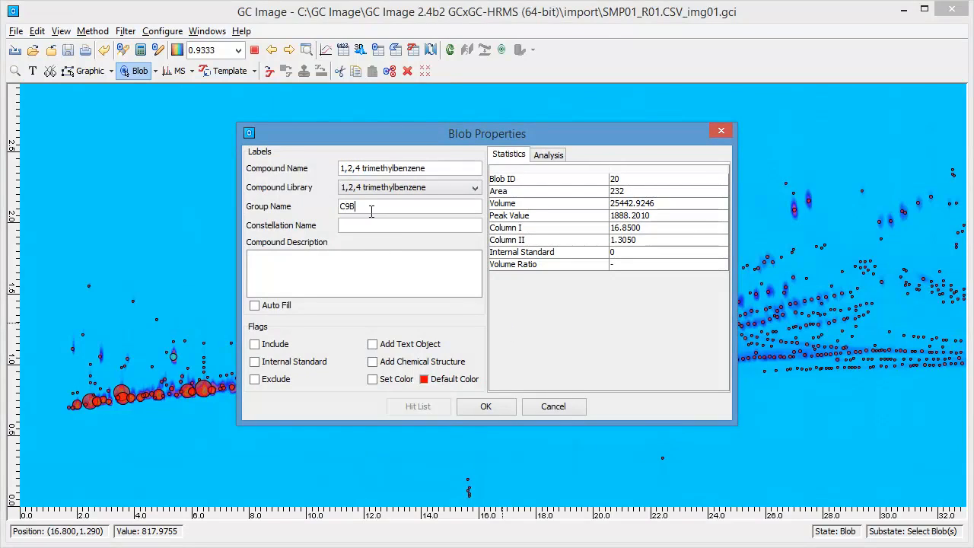
click(254, 344)
click(487, 407)
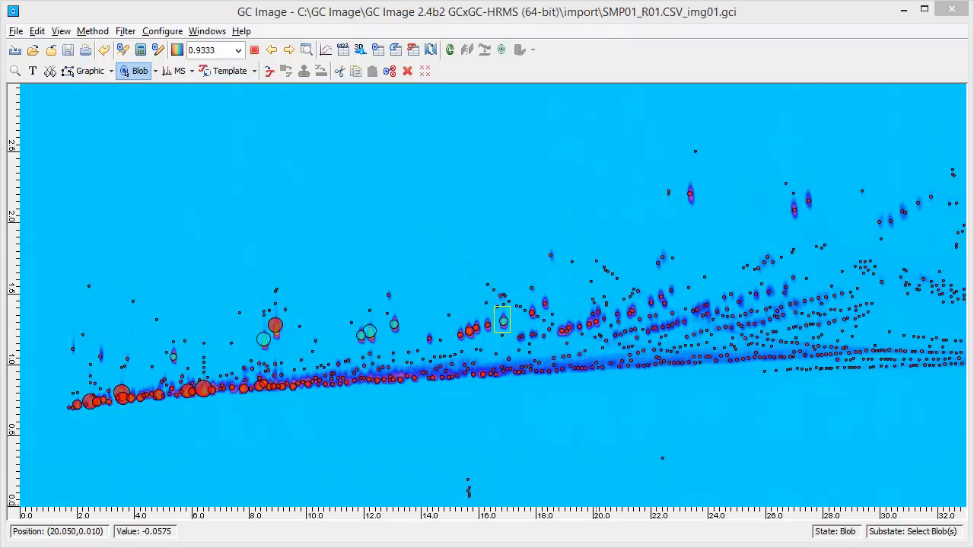
Label the large blob at about 8.9 minutes as 2-hexanone and flag it as Include and Internal Standard.
click(276, 327)
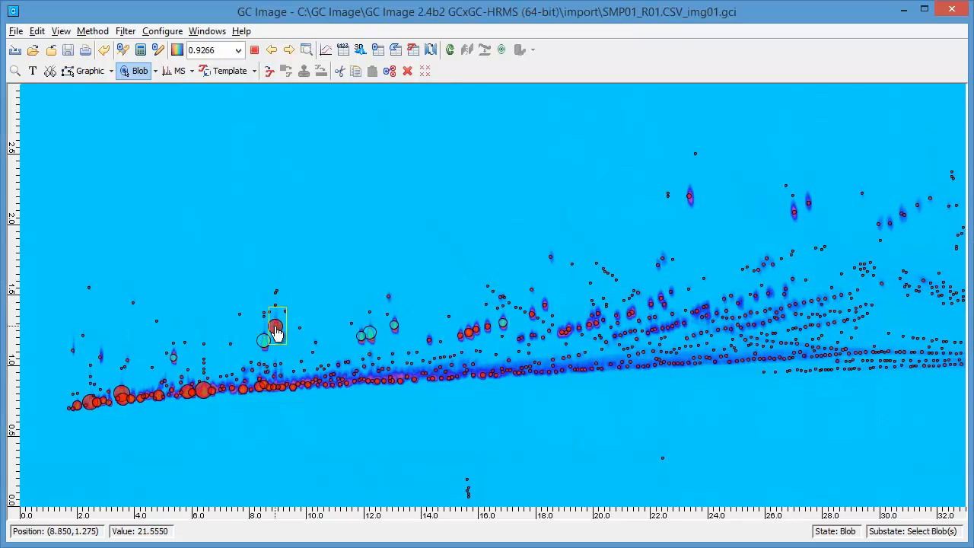
double_click(275, 327)
text(2-hexanone)
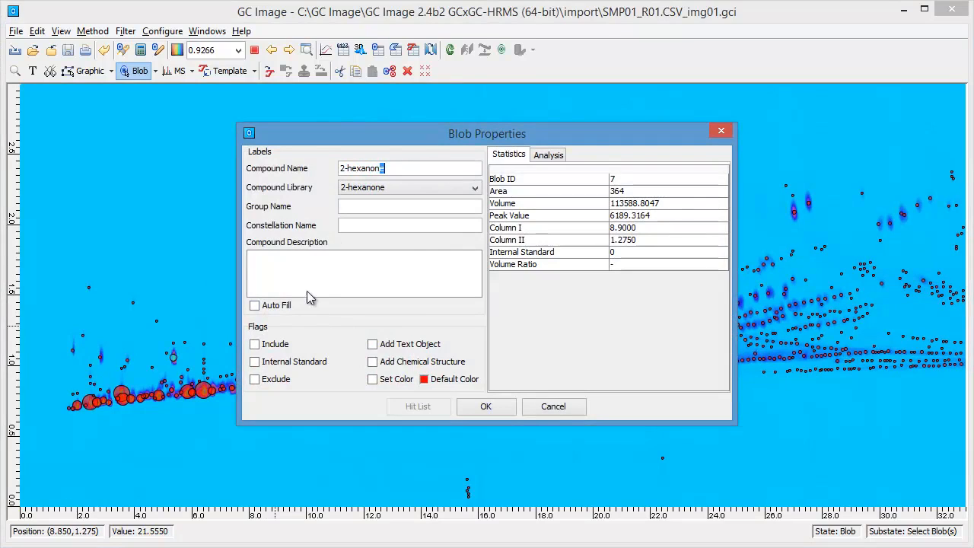
click(258, 346)
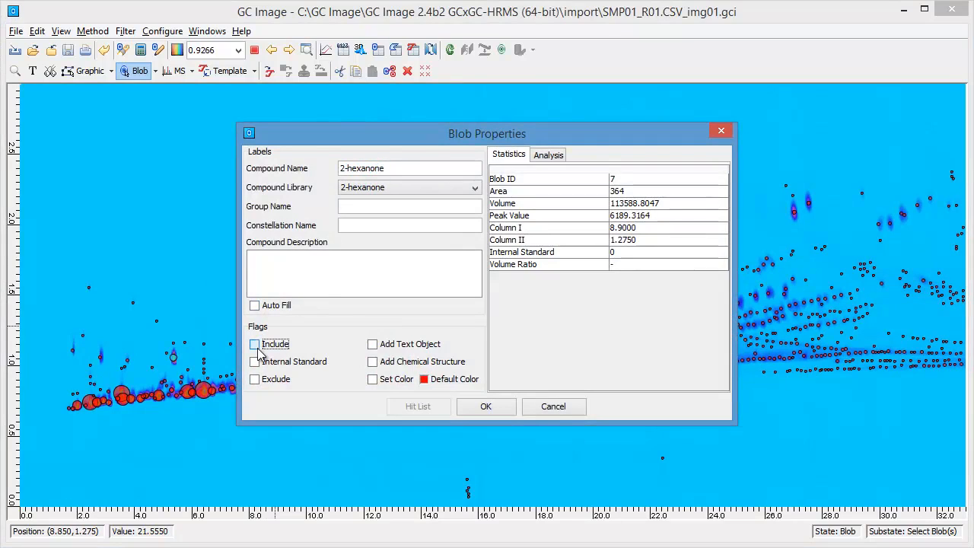
click(255, 362)
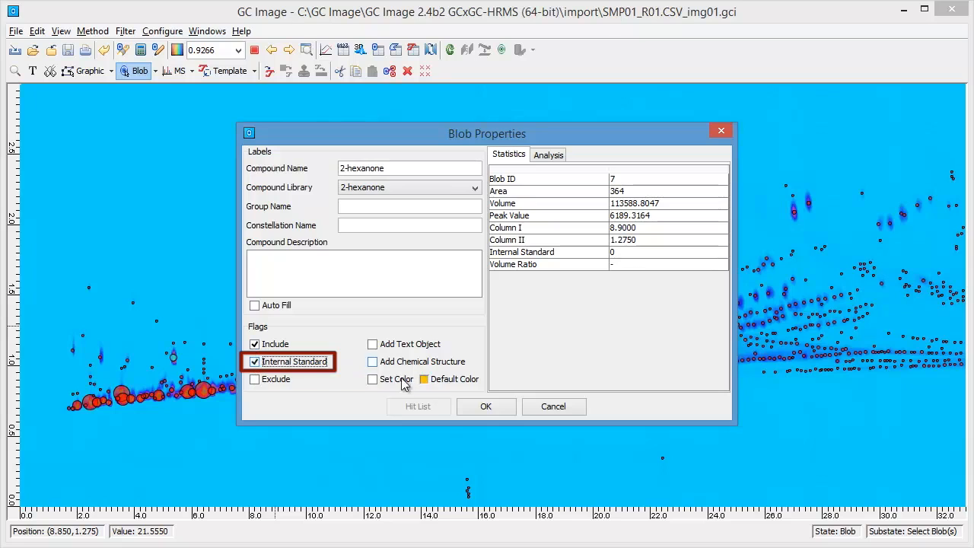
click(483, 406)
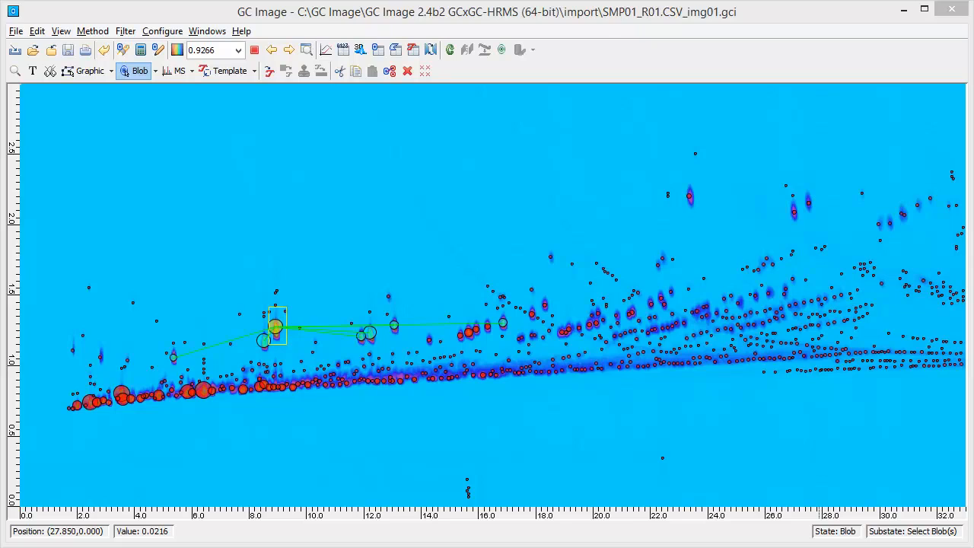
Select the chain of blobs between about 23 and 32 minutes, near 2.0 to 2.2 seconds, with the Polyline Selection Tool.
click(220, 202)
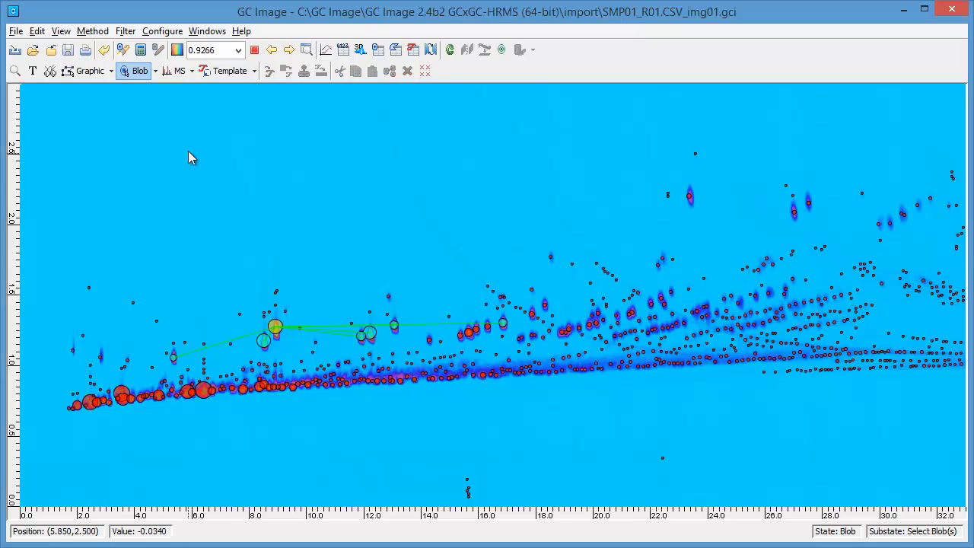
click(157, 74)
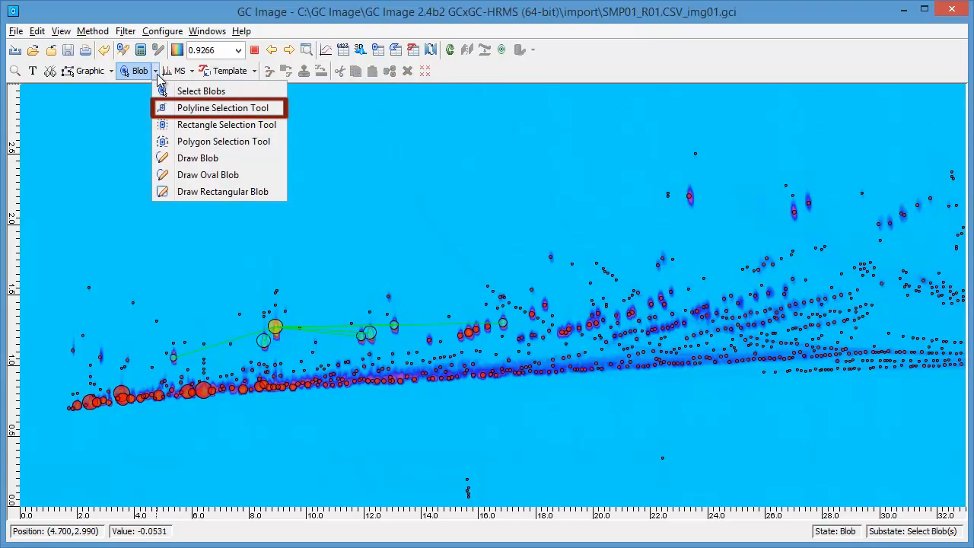
click(200, 105)
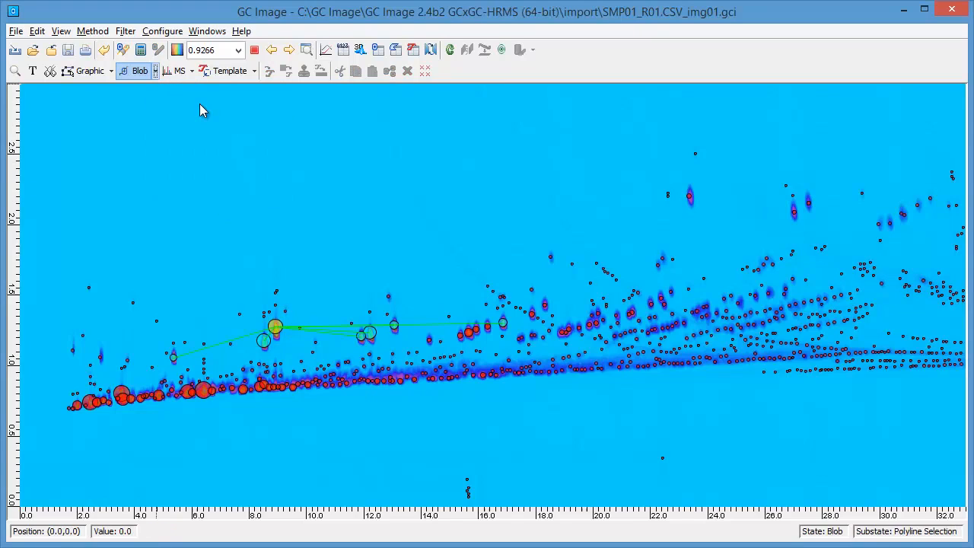
click(663, 215)
click(712, 185)
click(759, 231)
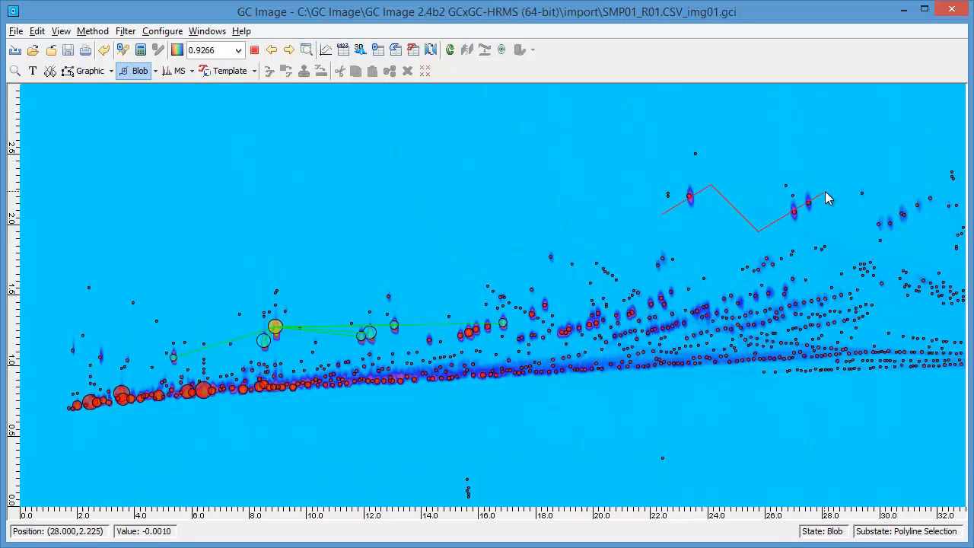
click(829, 188)
click(869, 232)
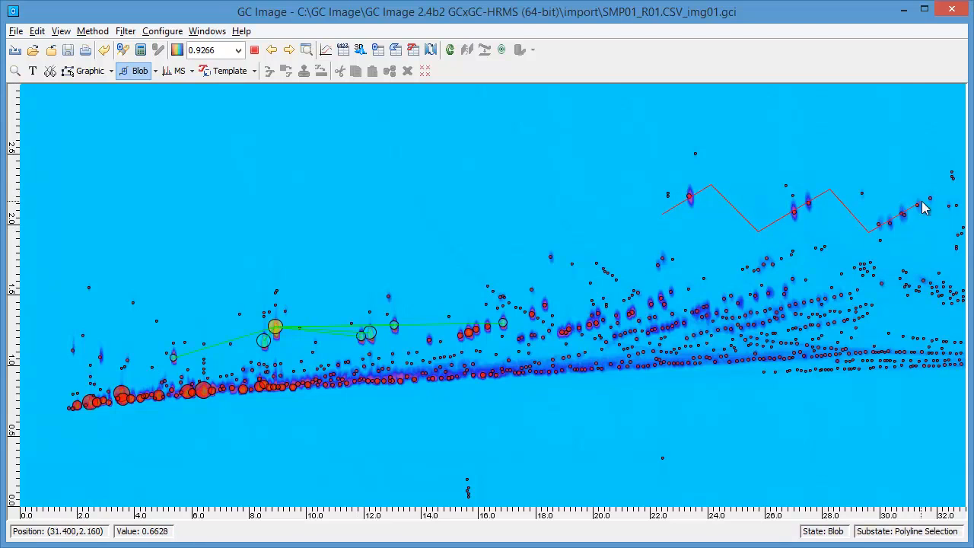
double_click(942, 199)
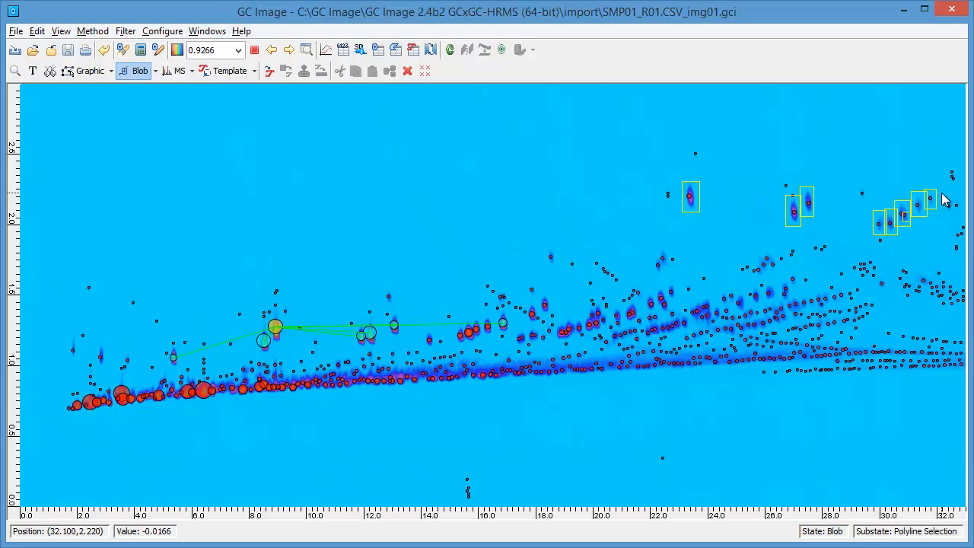
Assign all the selected blobs to group N through their shared blob properties.
double_click(903, 214)
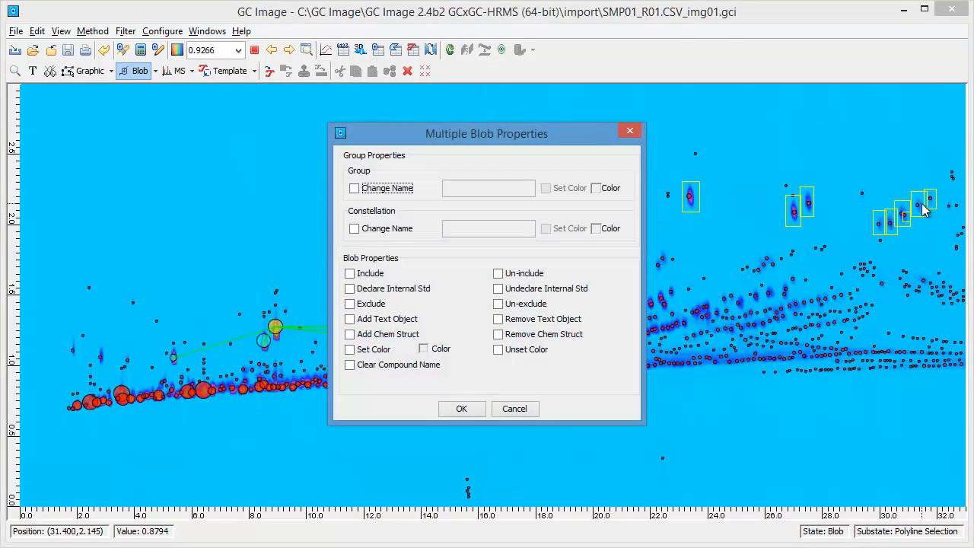
click(356, 190)
click(470, 190)
text(N)
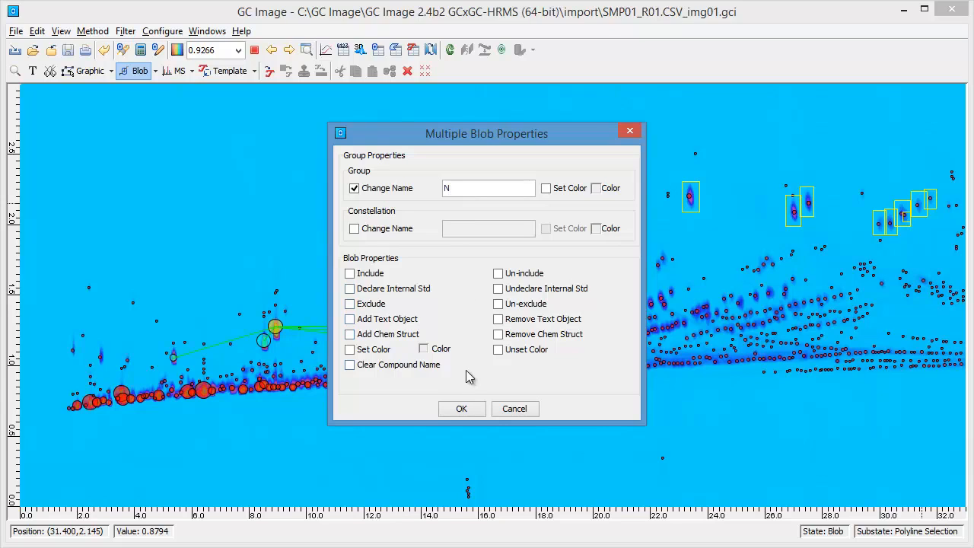
click(464, 410)
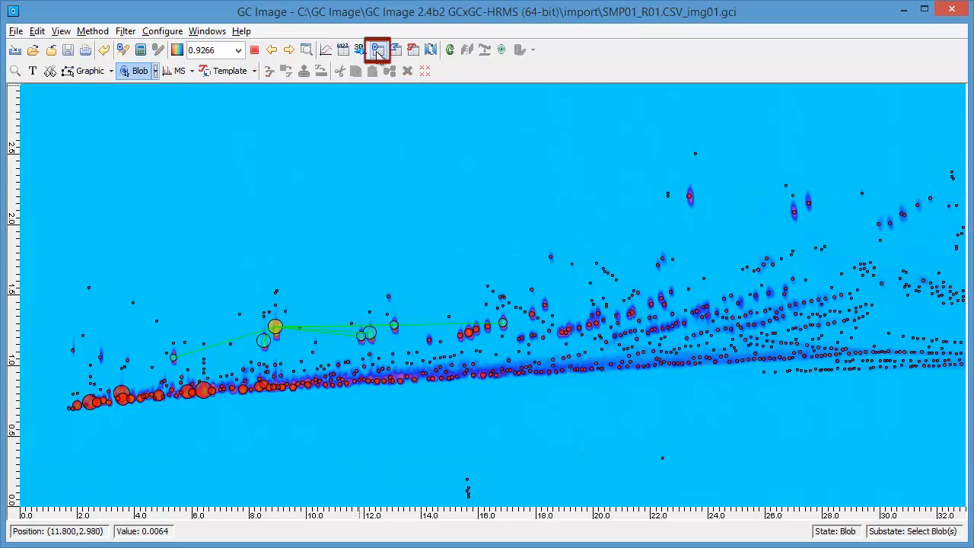
Show the Blob Table and sort it in descending order by group name, followed by compound name.
click(61, 31)
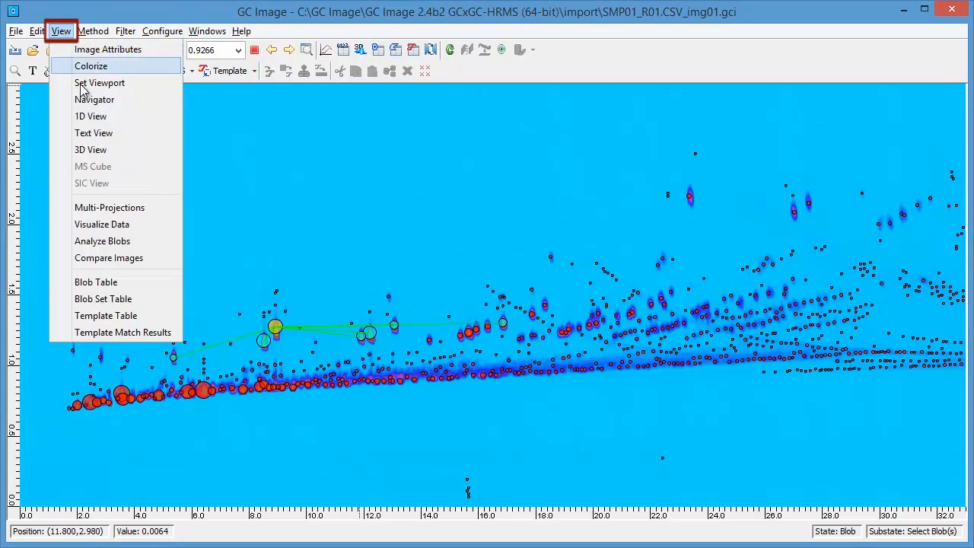
click(94, 282)
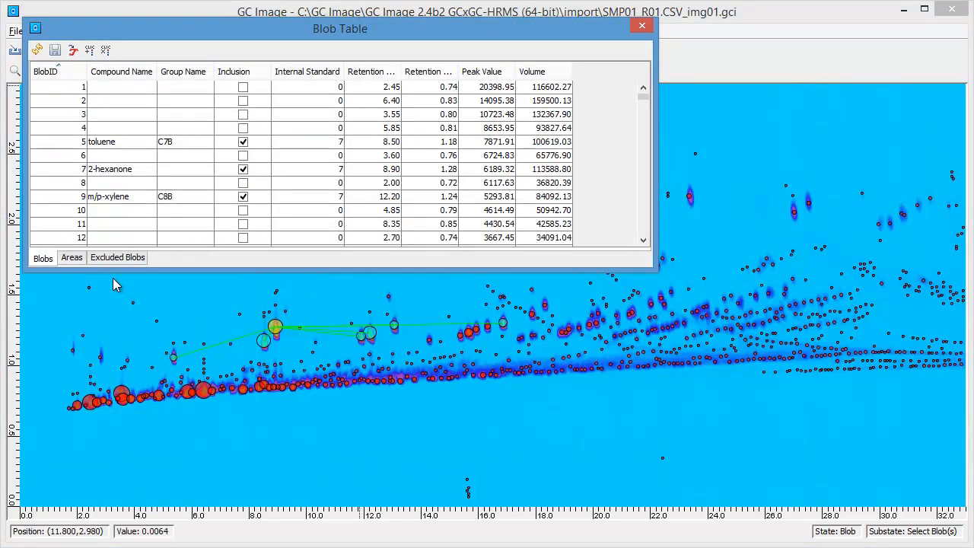
click(181, 76)
click(181, 77)
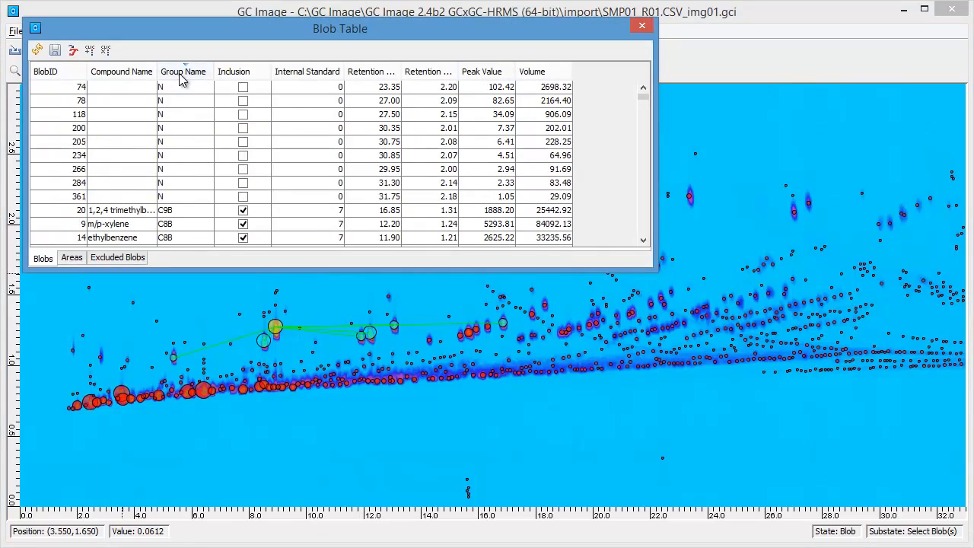
click(125, 73)
click(125, 73)
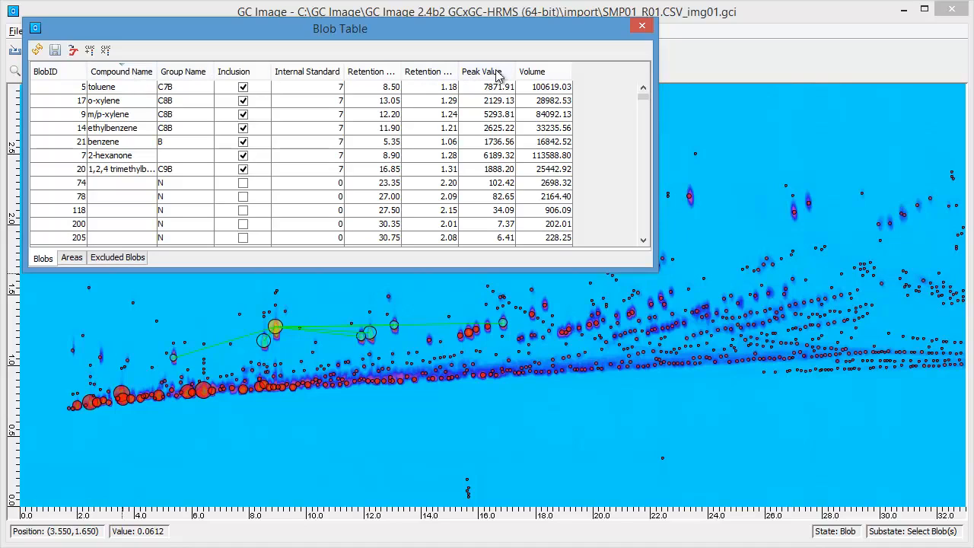
Change the Volume column's number format in the Blob Table to whole numbers without decimals.
right_click(540, 74)
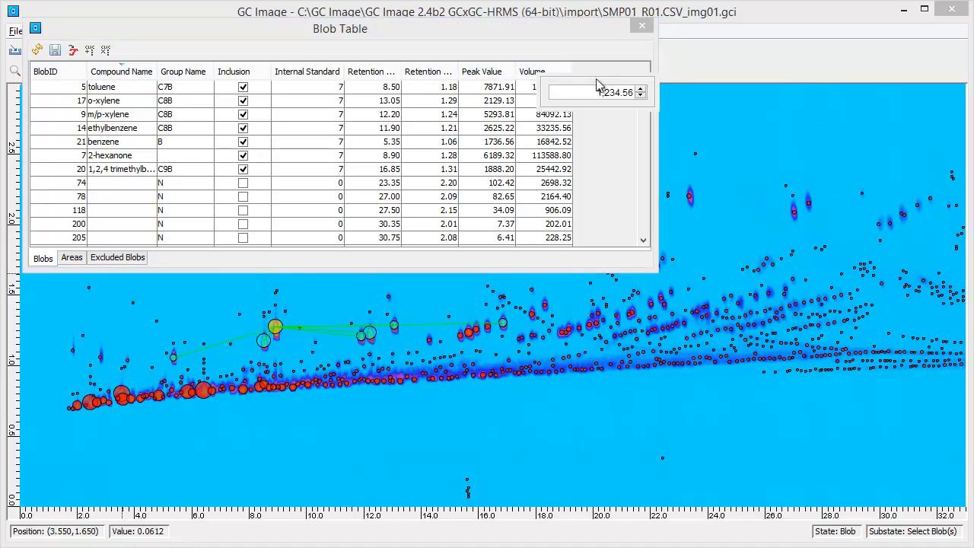
click(641, 90)
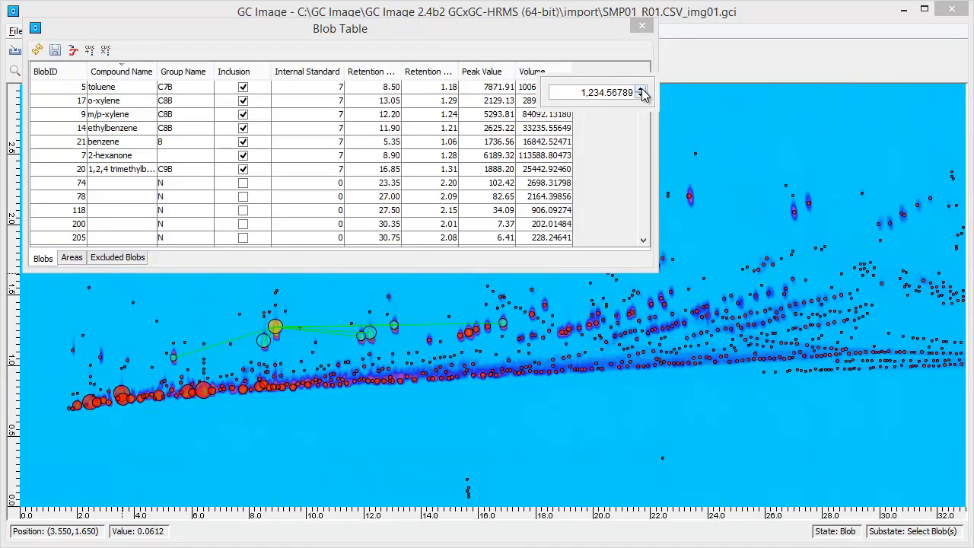
click(641, 96)
click(641, 96)
click(641, 96)
click(641, 96)
click(641, 96)
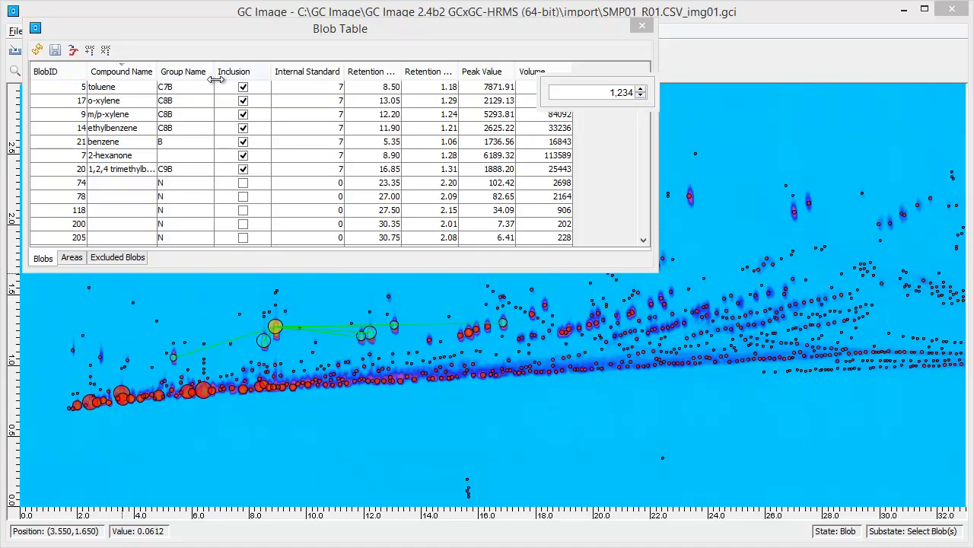
Select the Blob Table rows from o-xylene through ethylbenzene to highlight their blobs in the image, and close the table.
ctrl+click(66, 89)
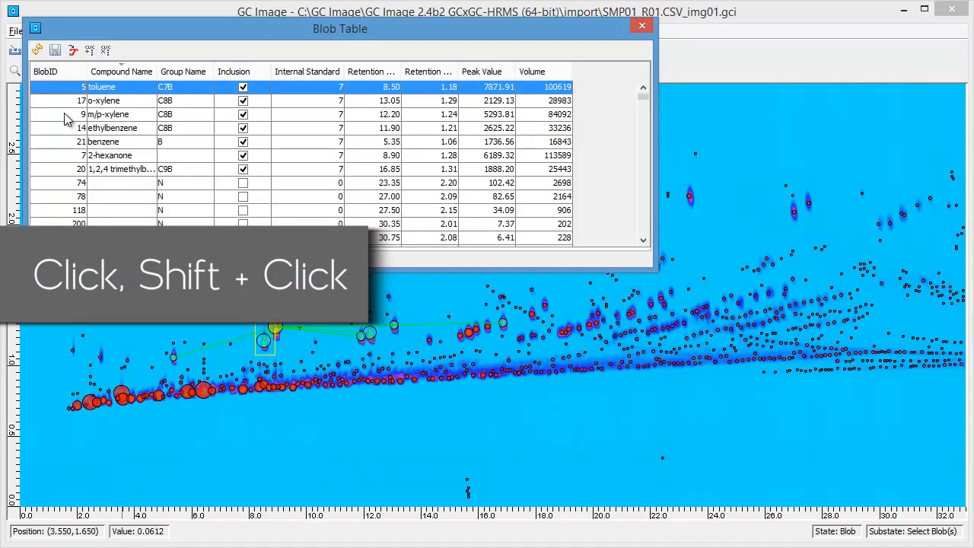
click(61, 107)
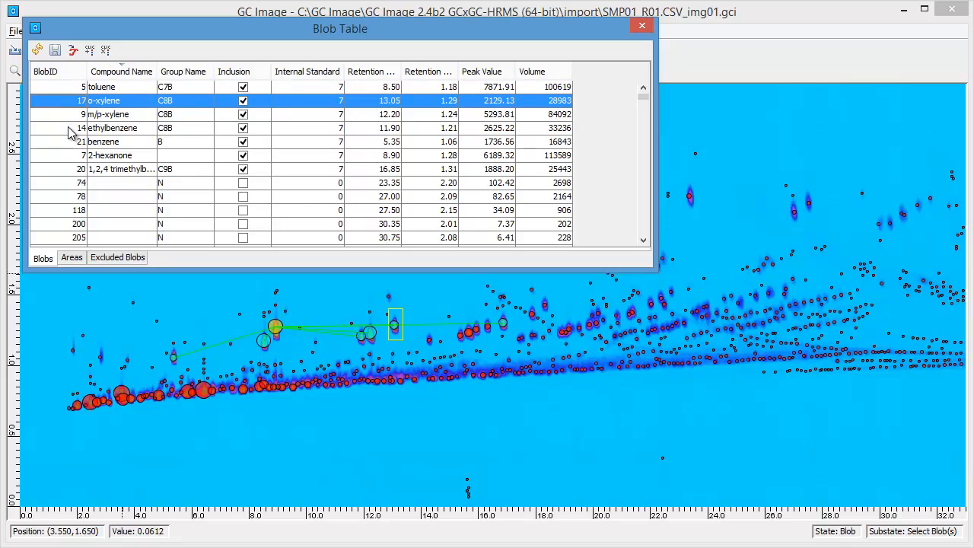
shift+click(68, 128)
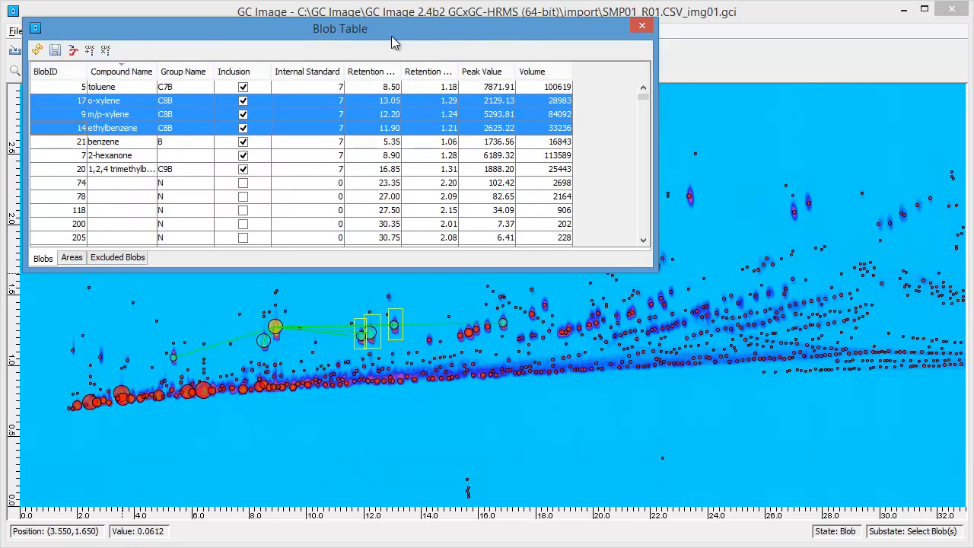
click(642, 27)
Save the blob table for all blobs as SMP01_R01.CSV_img01_Blob_Table.xls in the reports folder, overwriting the existing file.
click(15, 30)
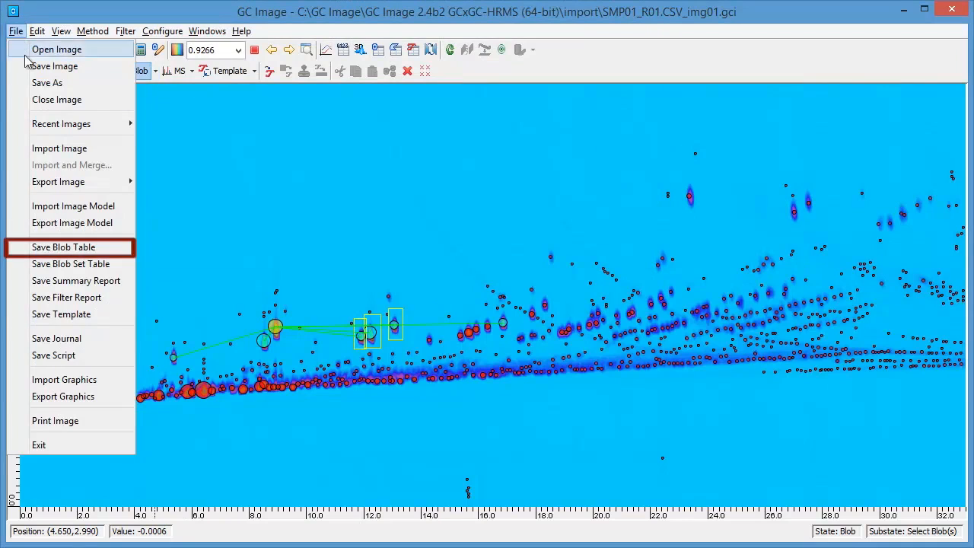
click(67, 247)
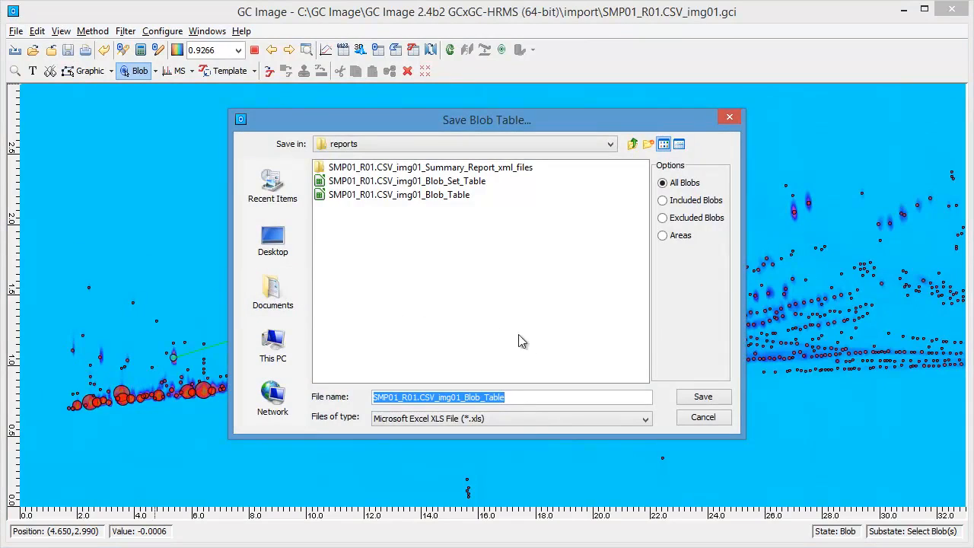
click(702, 397)
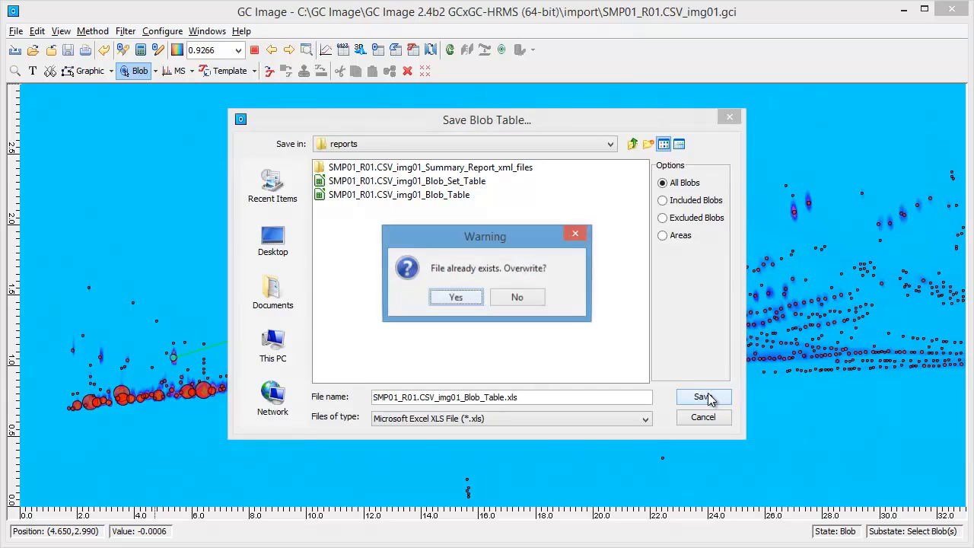
click(443, 299)
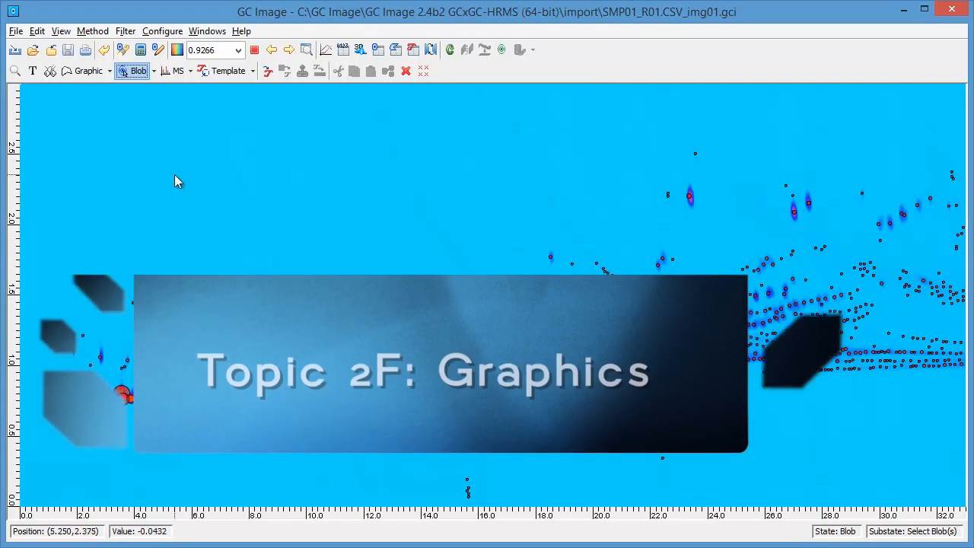
Draw a five-vertex polygon enclosing the blobs above the main band, from about 14 minutes to the image's end.
click(88, 70)
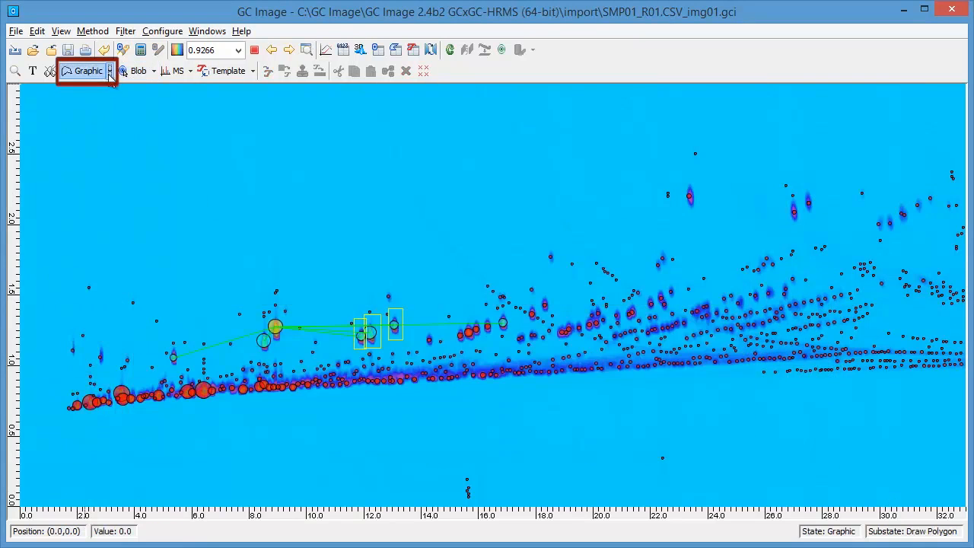
click(110, 70)
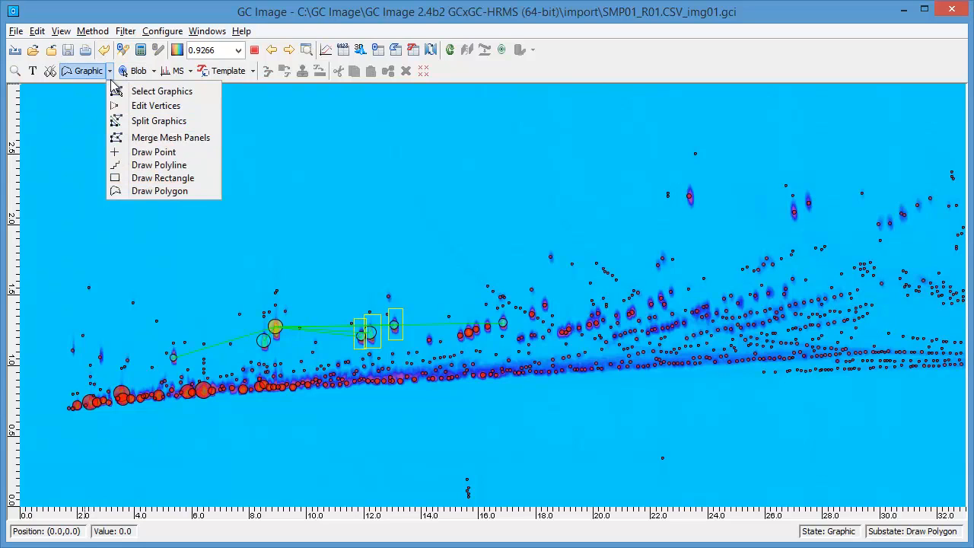
click(162, 190)
click(413, 347)
click(965, 329)
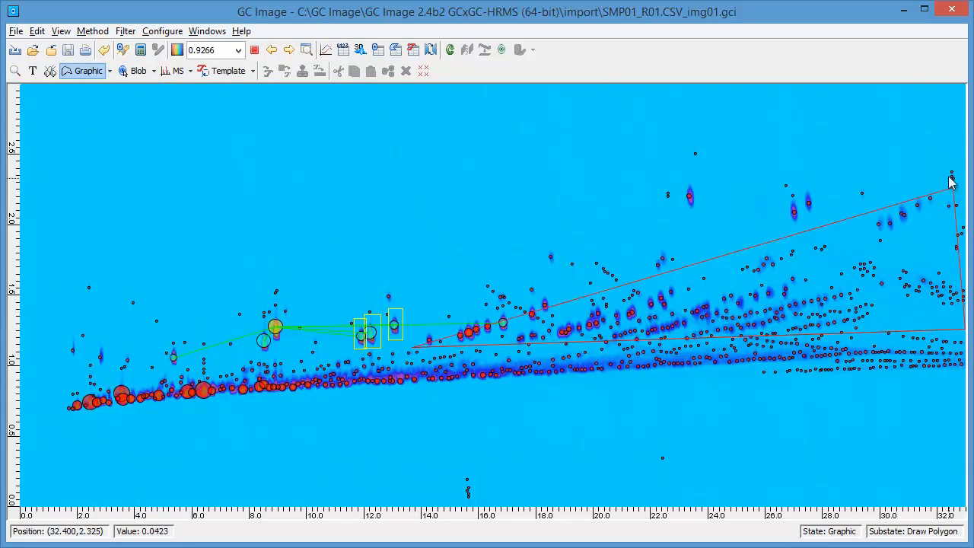
click(965, 102)
click(668, 145)
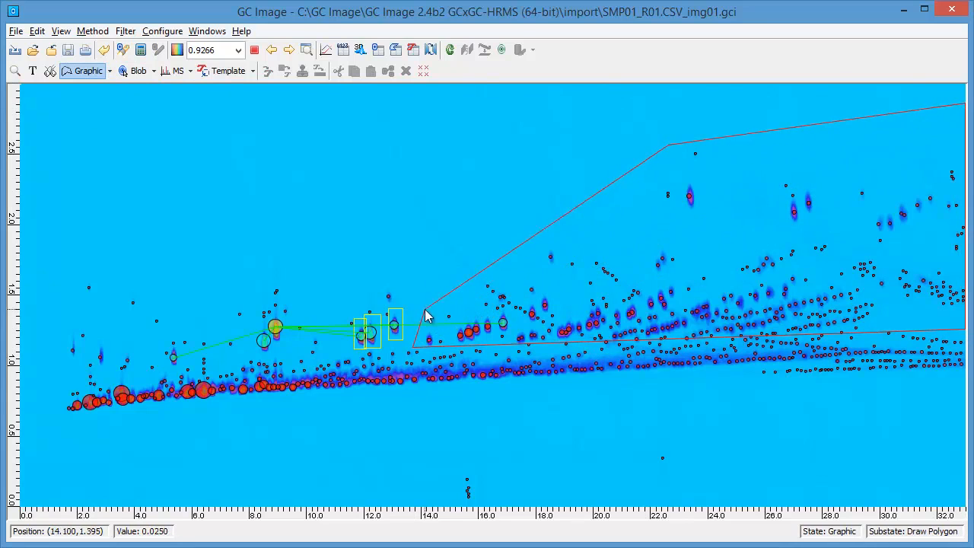
double_click(427, 311)
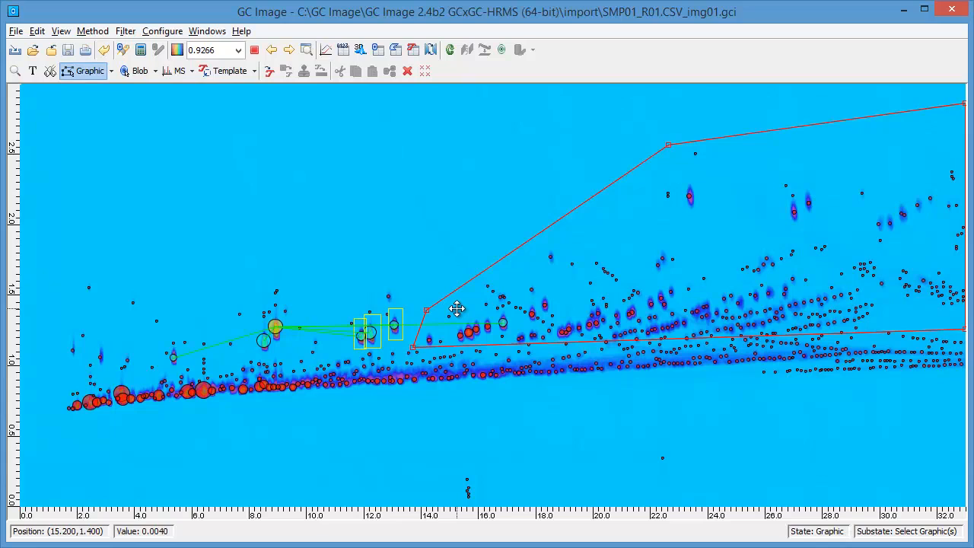
Name the new polygon "C9+ aromatics", flag it as Include and add a text object to it.
click(457, 308)
double_click(456, 308)
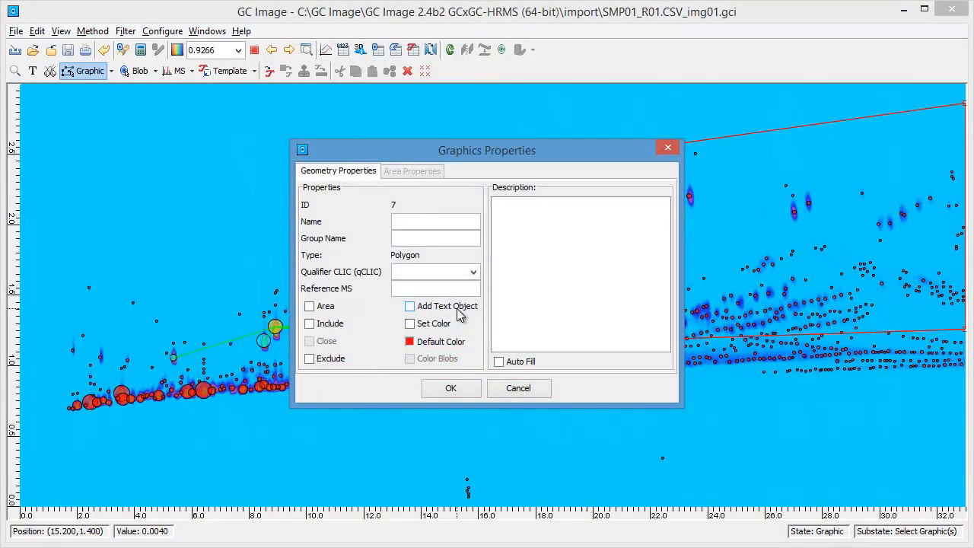
text(C9+ aromatics)
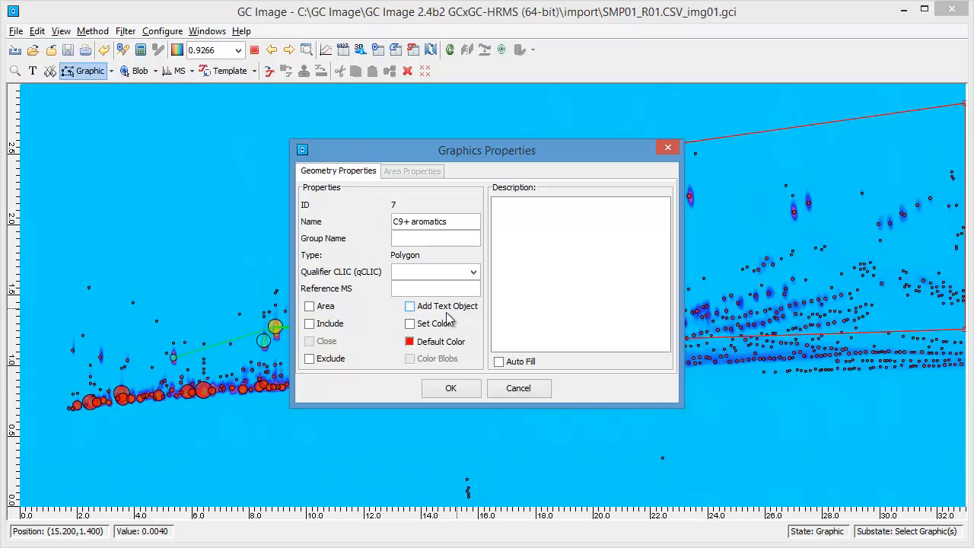
click(310, 325)
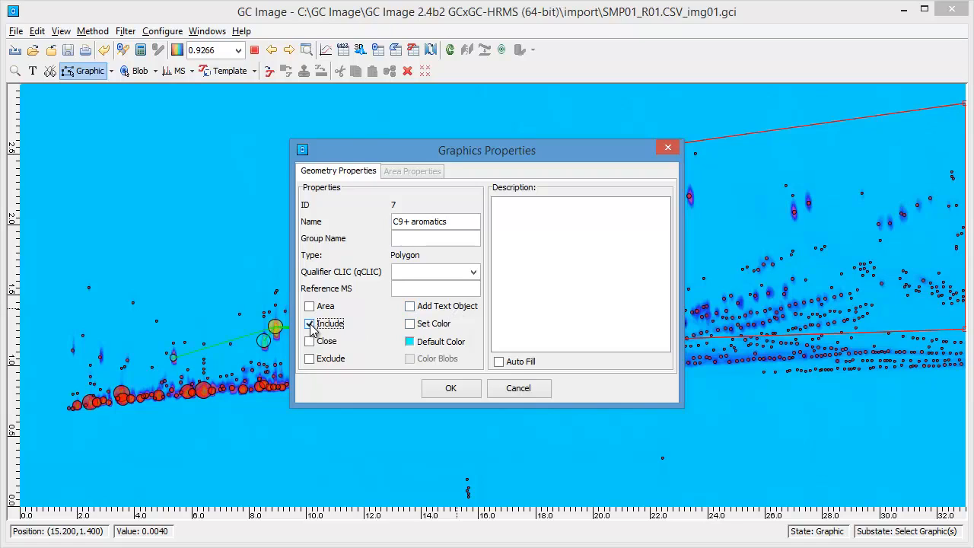
click(411, 307)
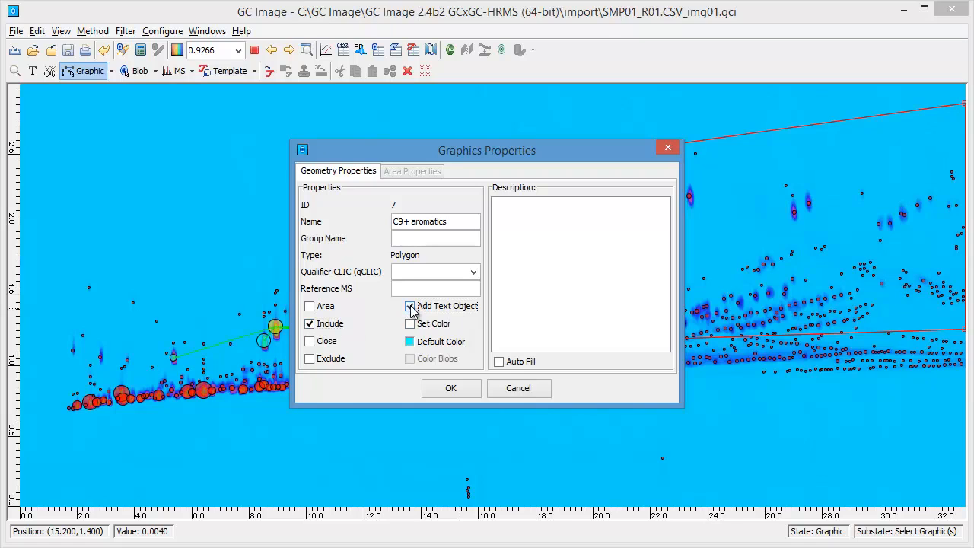
click(460, 390)
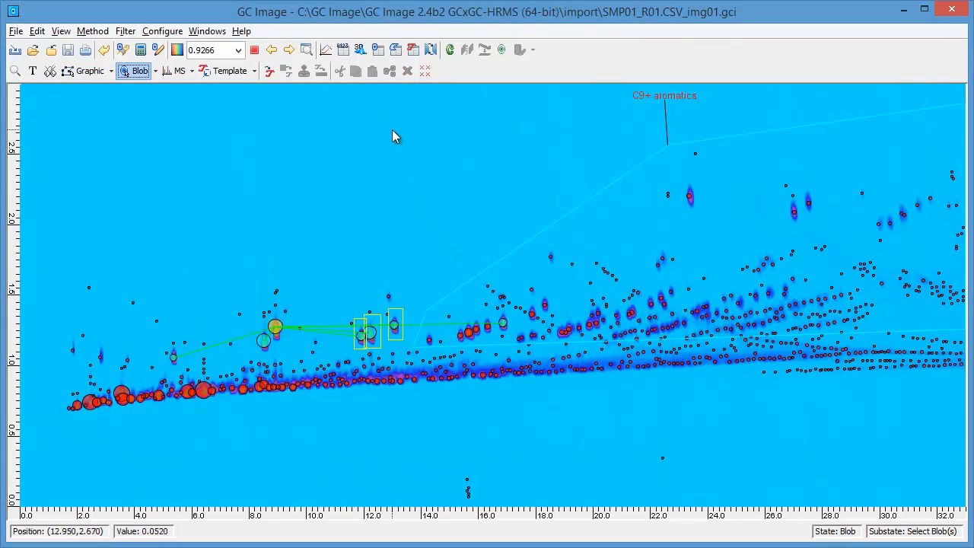
Show the Blob Set Table and select the C9+ aromatics set to highlight its blobs in the image.
click(61, 31)
click(111, 302)
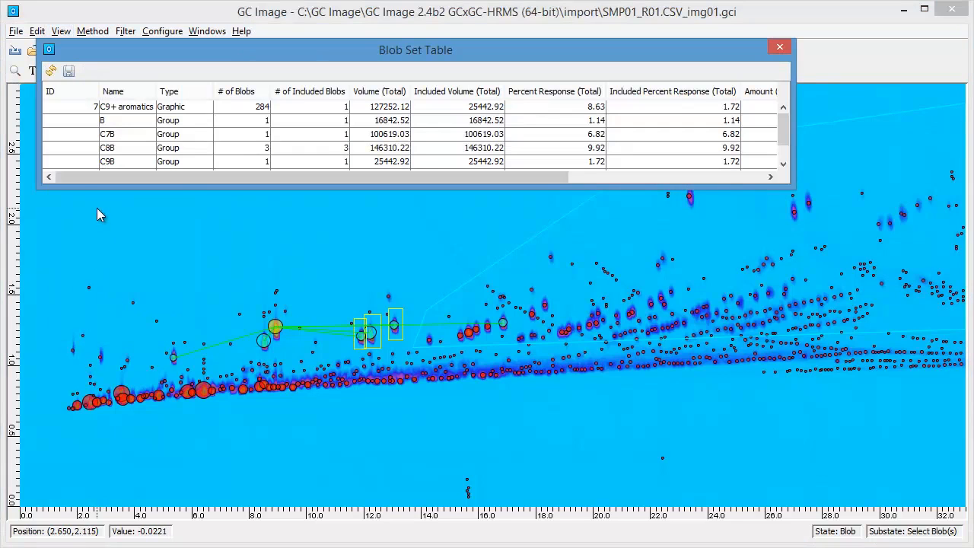
click(75, 108)
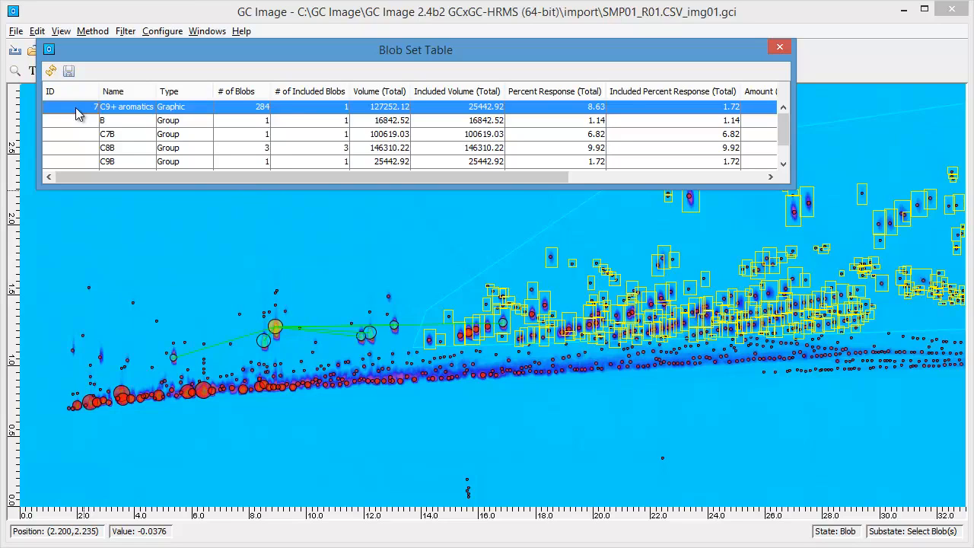
Select group B, extend the selection through C8B to highlight their blobs, and close the Blob Set Table.
click(79, 126)
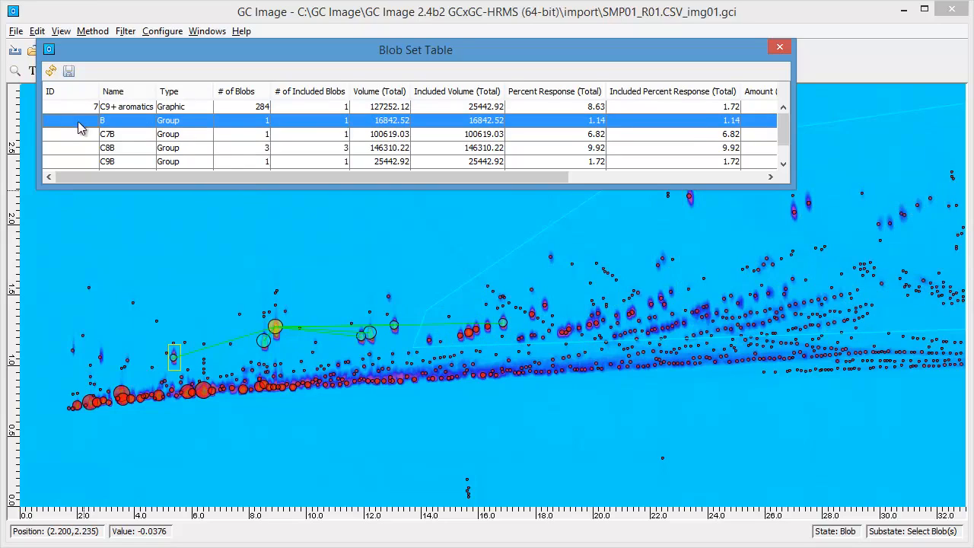
shift+click(80, 153)
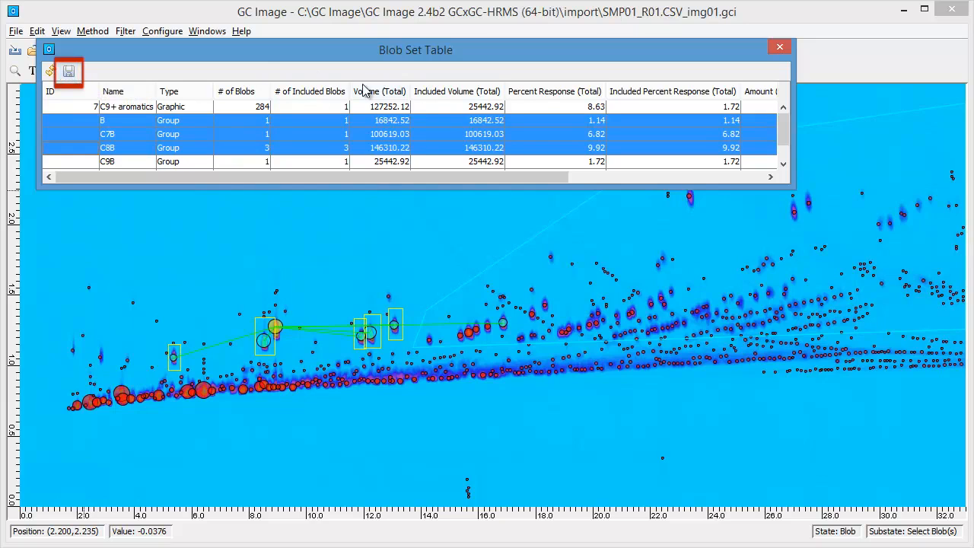
click(779, 47)
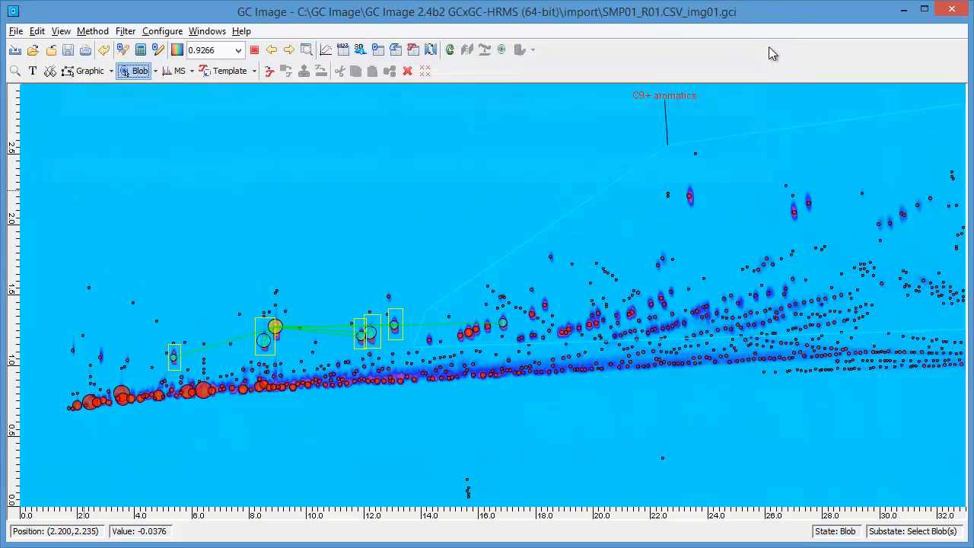
Save the blob set table as SMP01_R01.CSV_img01_Blob_Set_Table.xls in the reports folder, overwriting the existing file.
click(15, 31)
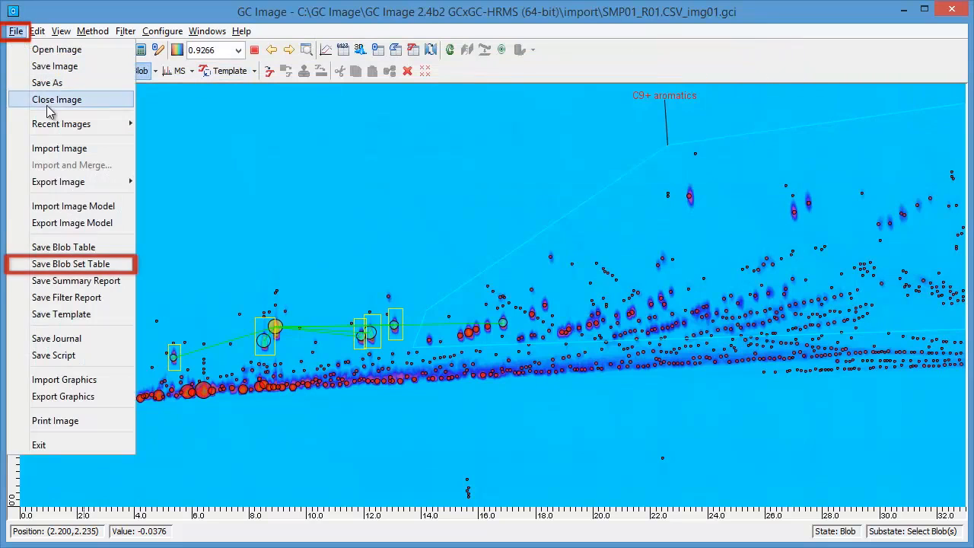
click(59, 264)
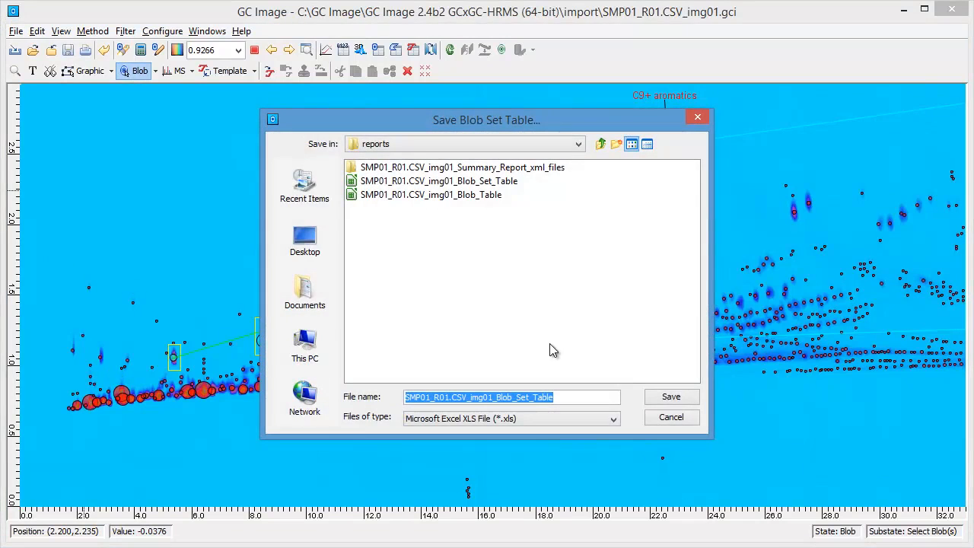
click(661, 396)
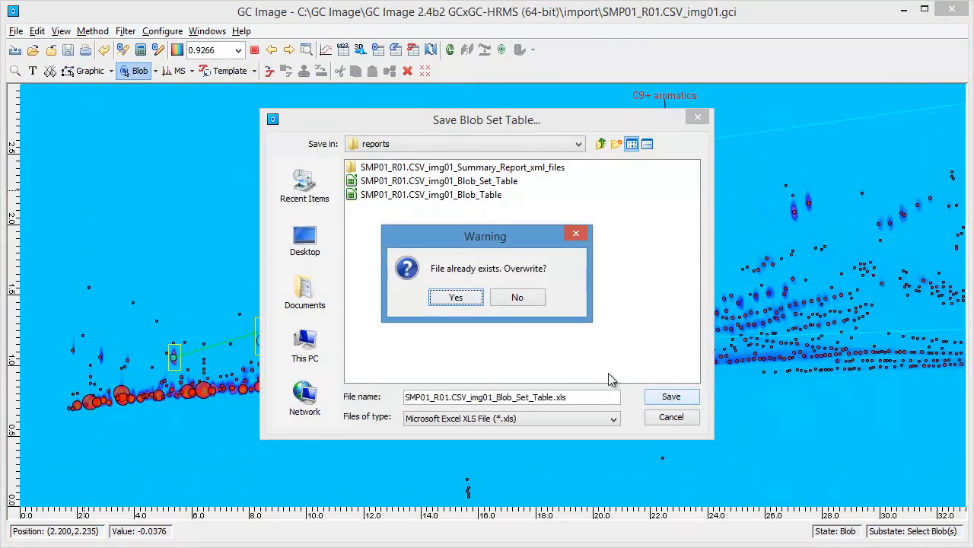
click(456, 297)
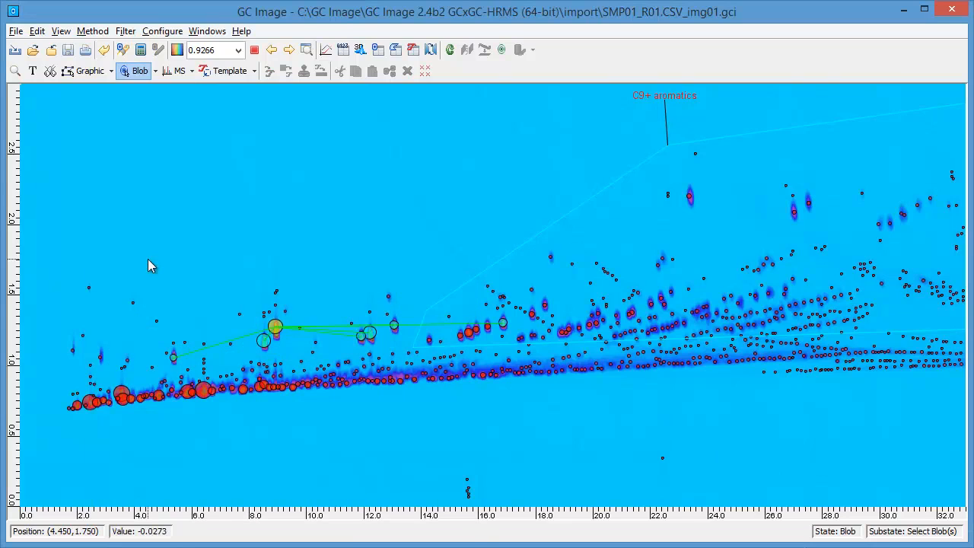
Generate a new summary report with the default components, save it as SMP01_R01.CSV_img01_Summary_Report XML in the reports folder, and review it.
click(15, 32)
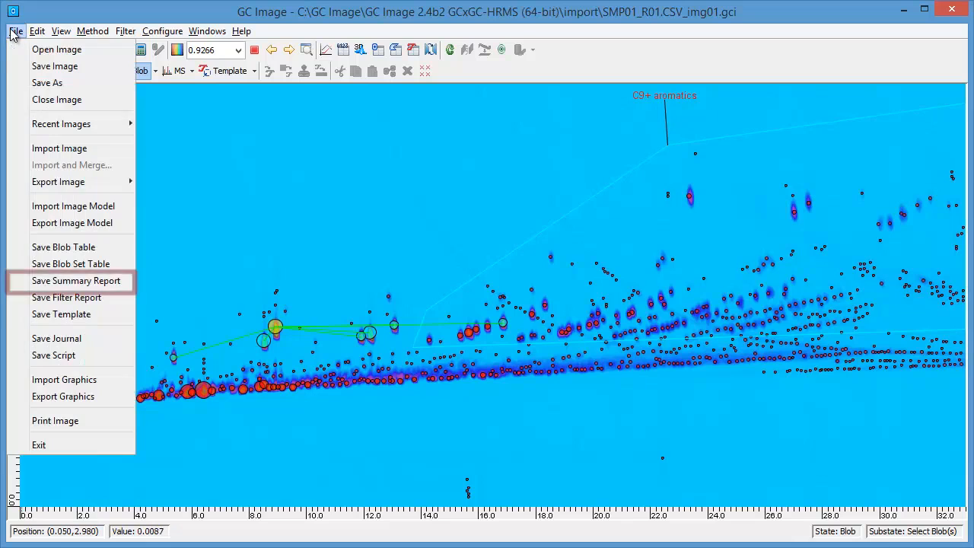
click(70, 281)
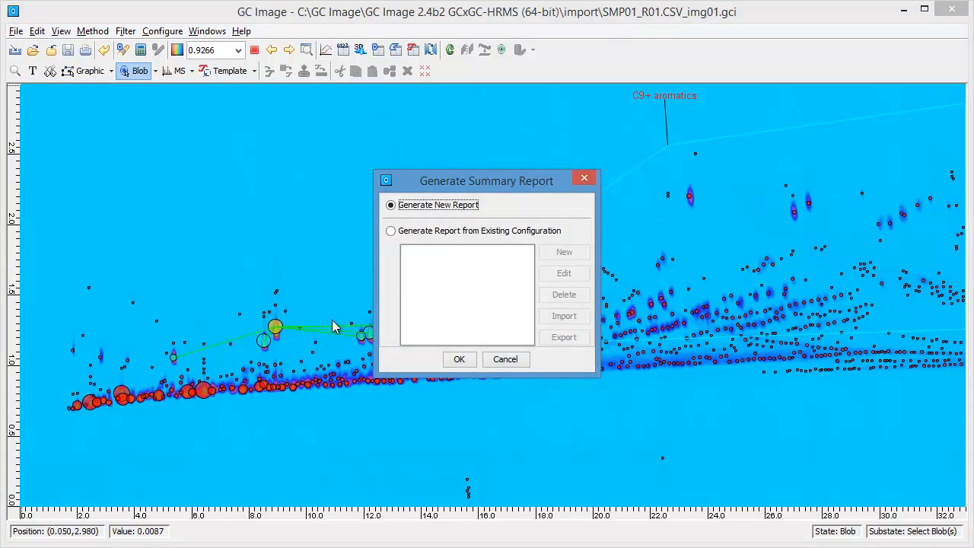
click(459, 359)
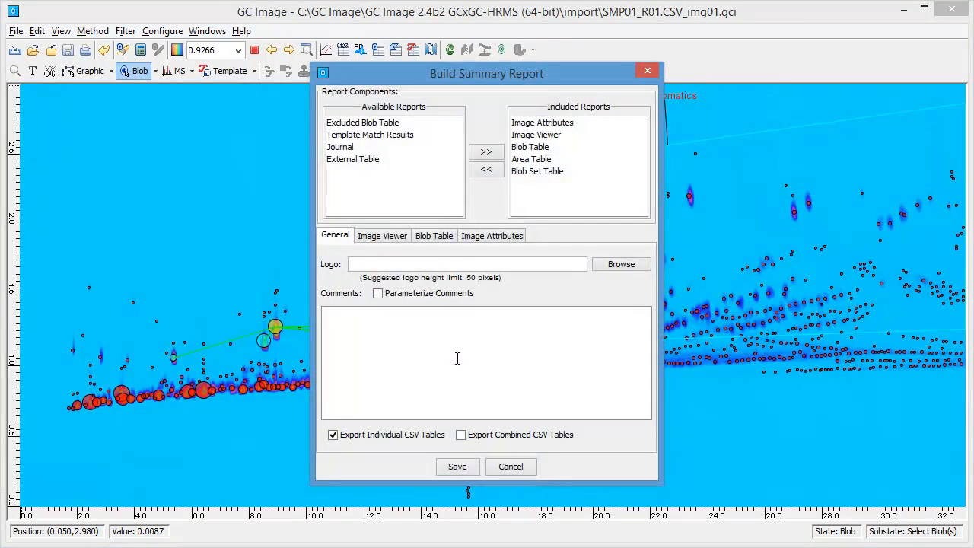
click(458, 467)
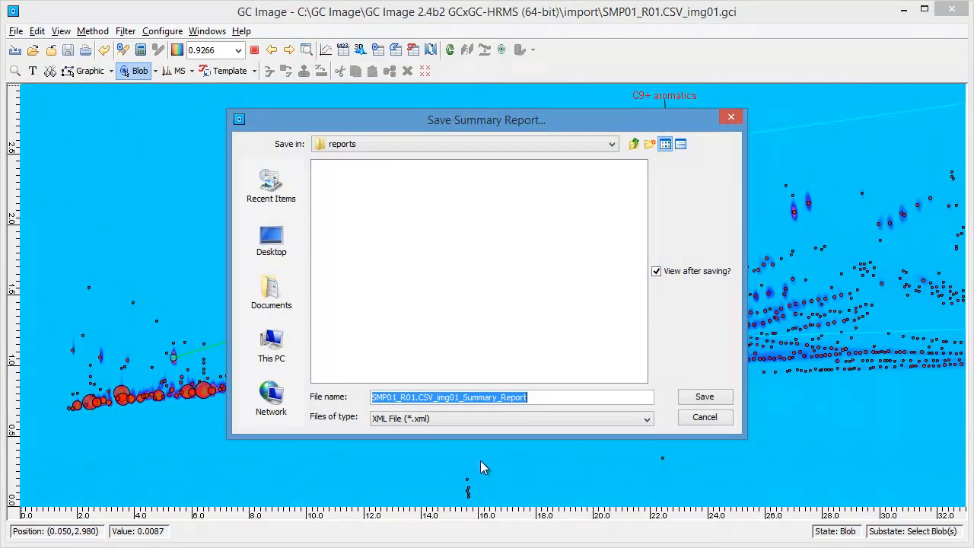
click(705, 398)
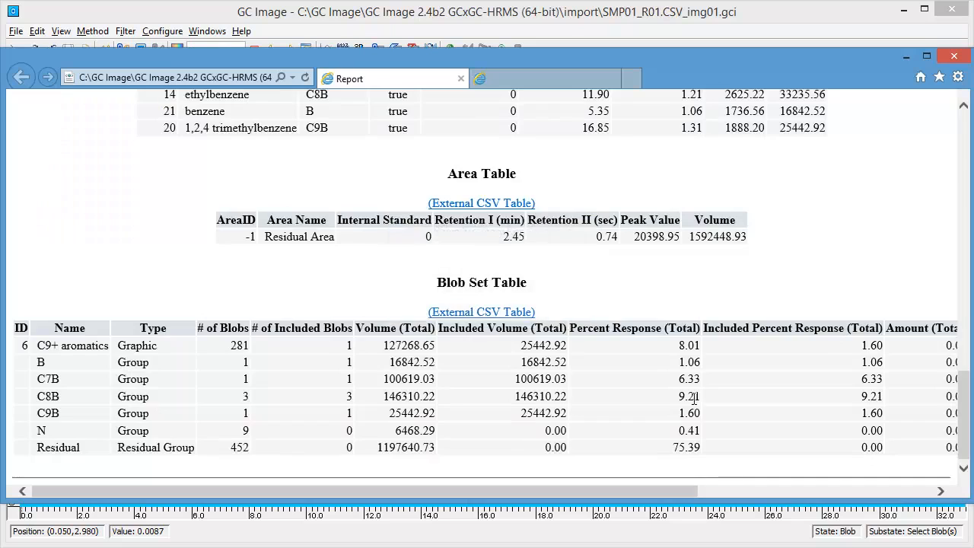
drag(963, 198, 965, 318)
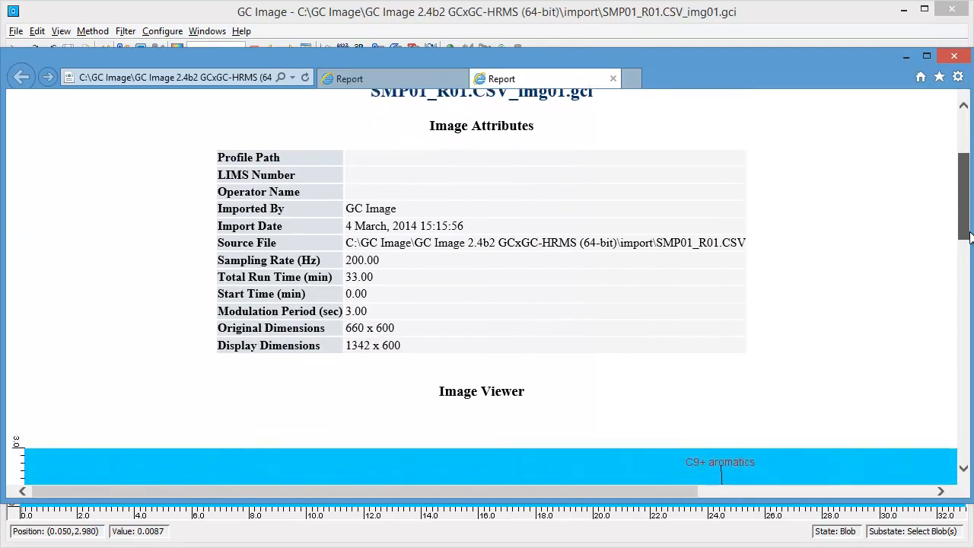
drag(964, 331, 970, 455)
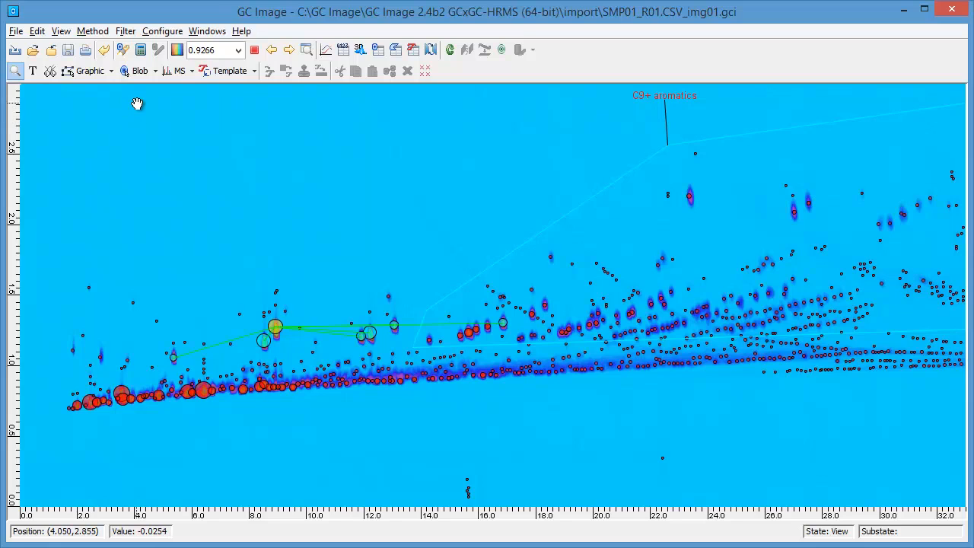
Select the seven identified blobs, from benzene to 1,2,4 trimethylbenzene and including the internal standard, and add them to the template.
click(137, 71)
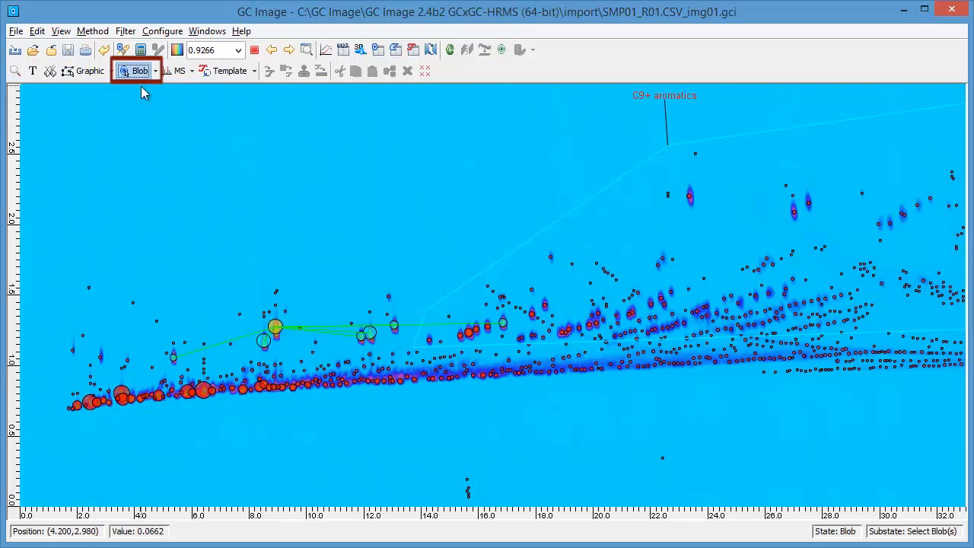
click(175, 356)
ctrl+click(263, 340)
ctrl+click(275, 327)
ctrl+click(361, 336)
ctrl+click(370, 332)
ctrl+click(394, 326)
ctrl+click(503, 323)
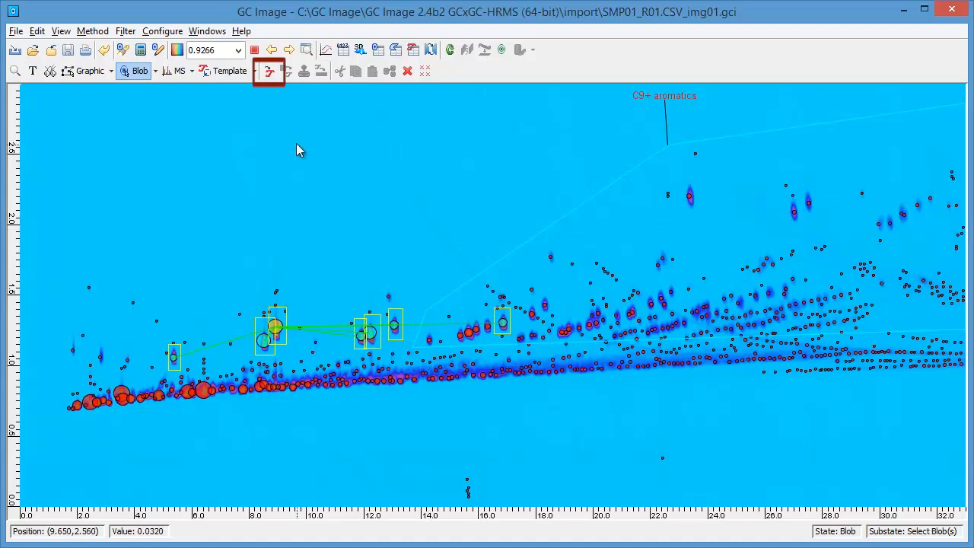
click(270, 74)
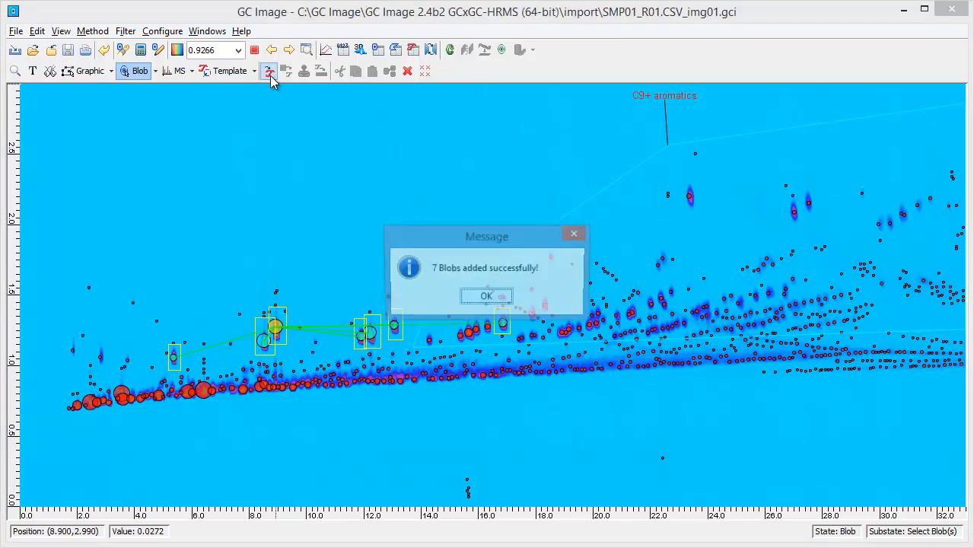
click(484, 298)
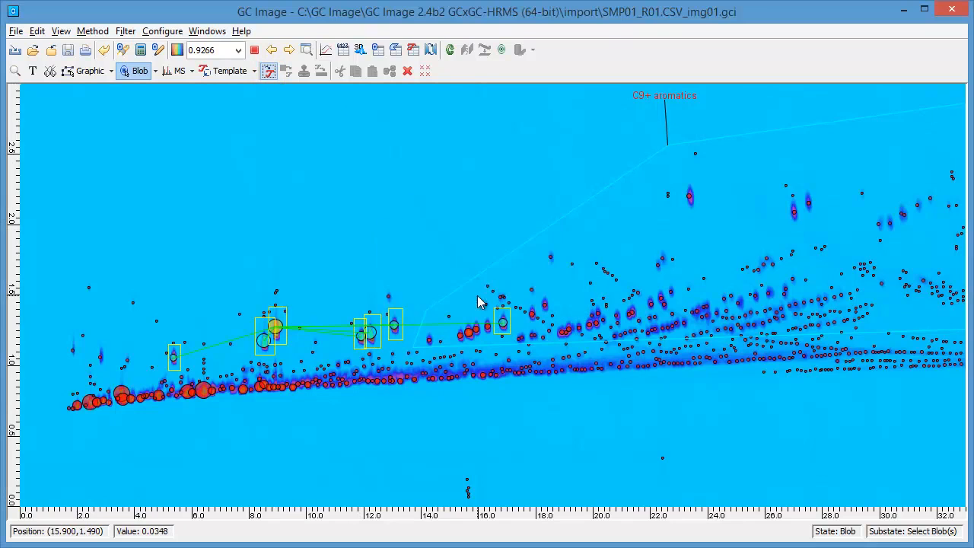
Select the C9+ aromatics polygon graphic and add it to the template.
click(90, 73)
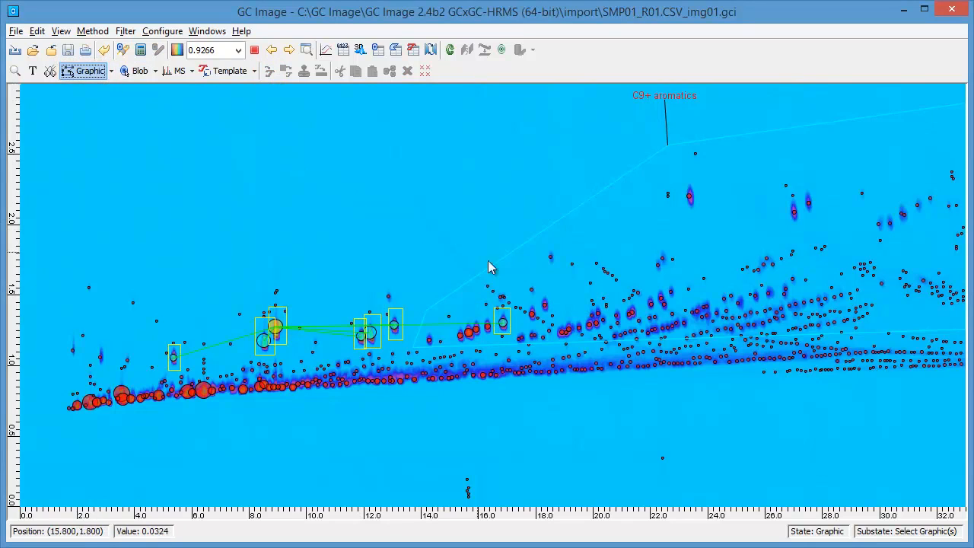
click(526, 274)
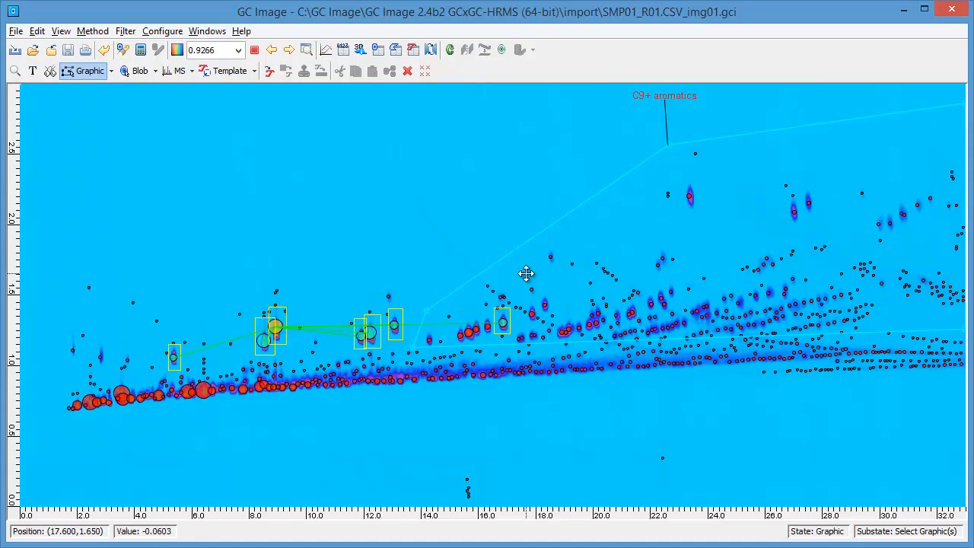
click(268, 74)
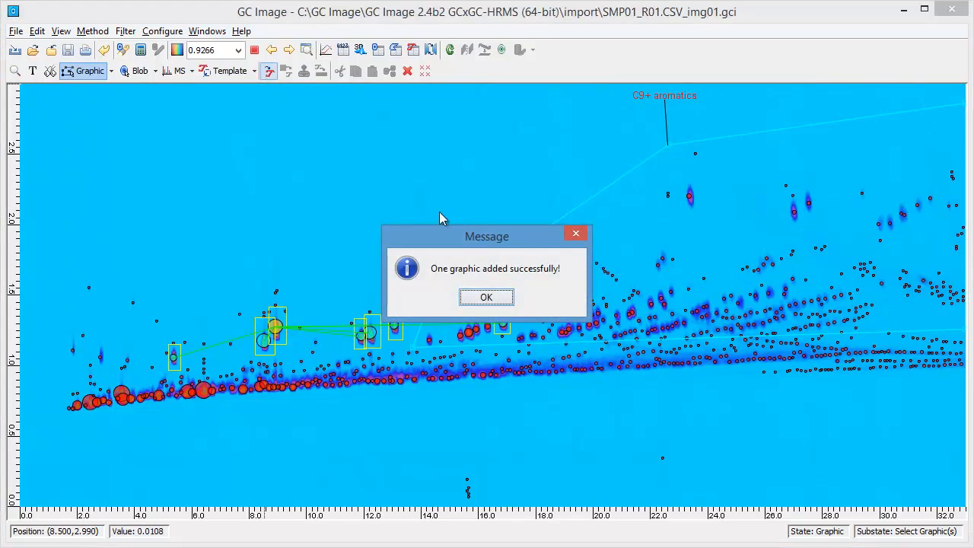
click(485, 298)
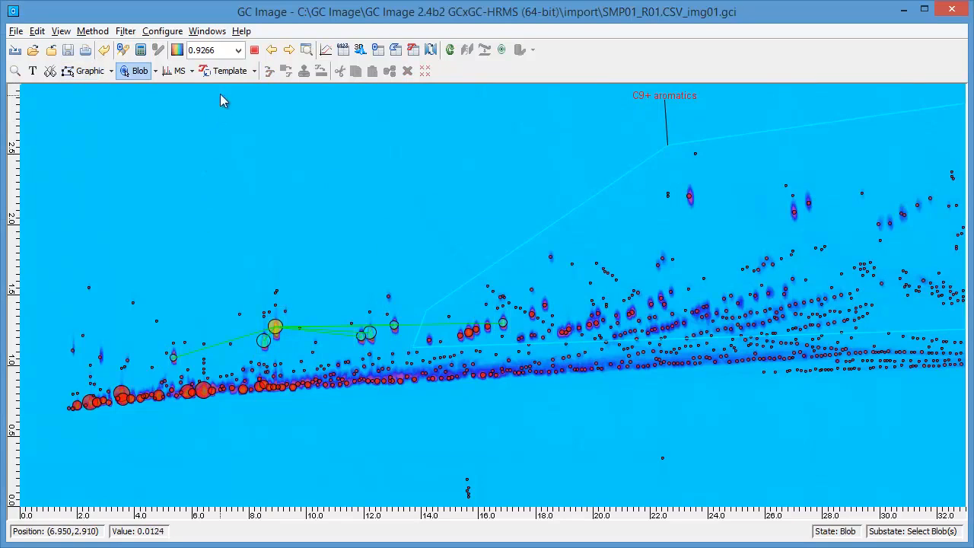
Switch to template mode and inspect the properties of the 2-hexanone internal standard peak without changing them.
click(226, 71)
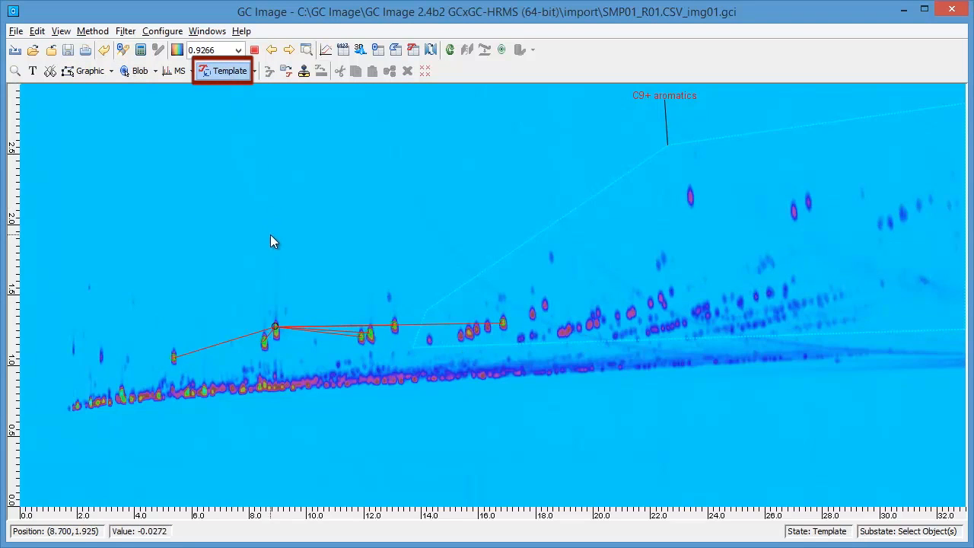
click(274, 325)
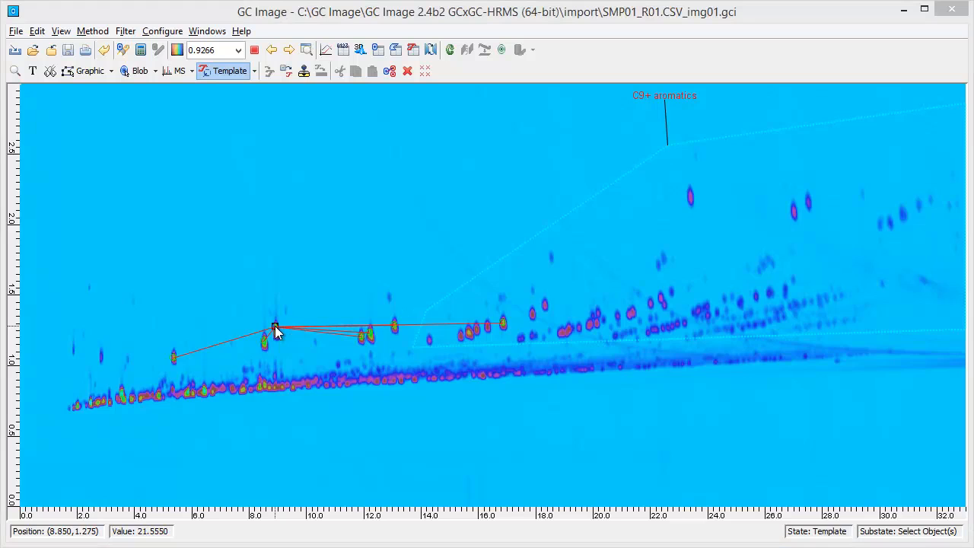
double_click(275, 326)
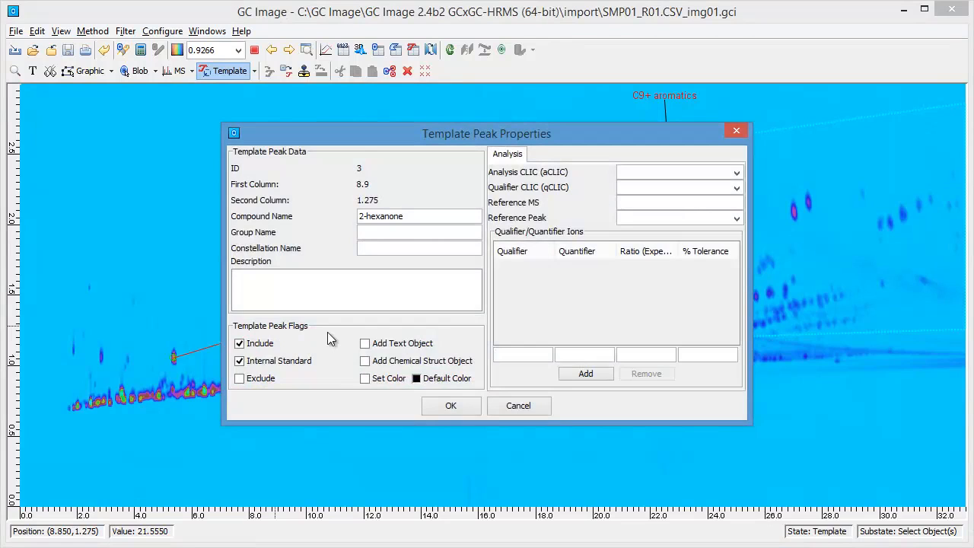
click(511, 411)
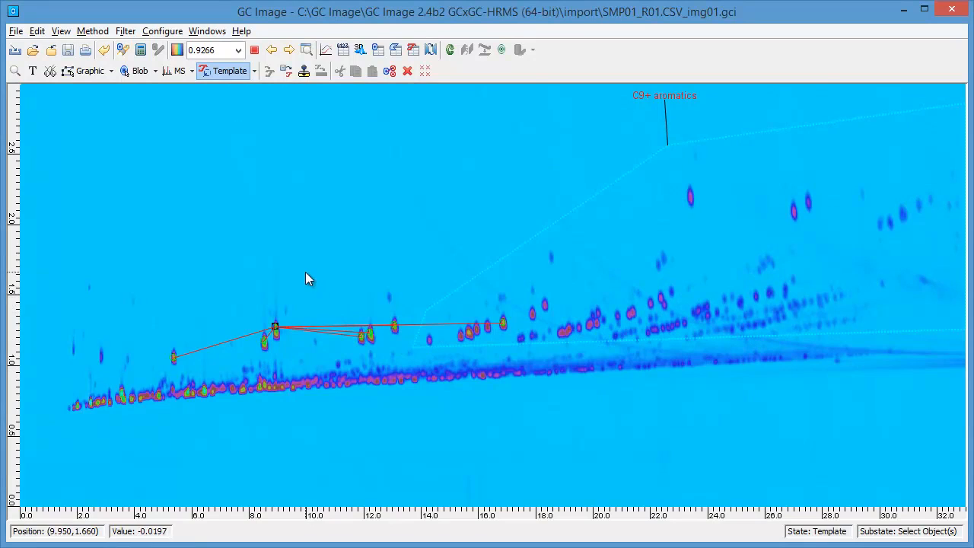
Review the Template Object Table by selecting the C9+ aromatics graphic, groups B and C7B, and the benzene to 2-hexanone peaks, then close it.
click(60, 31)
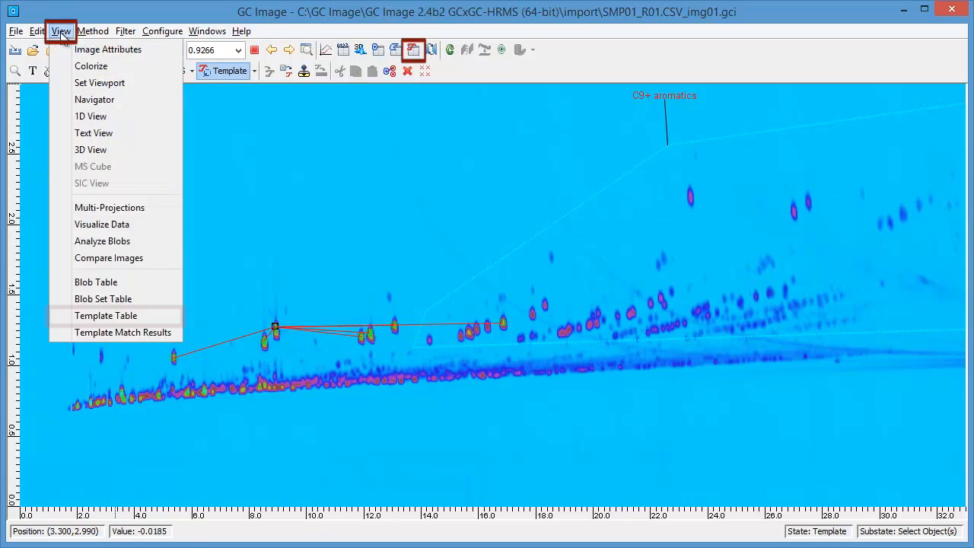
click(127, 314)
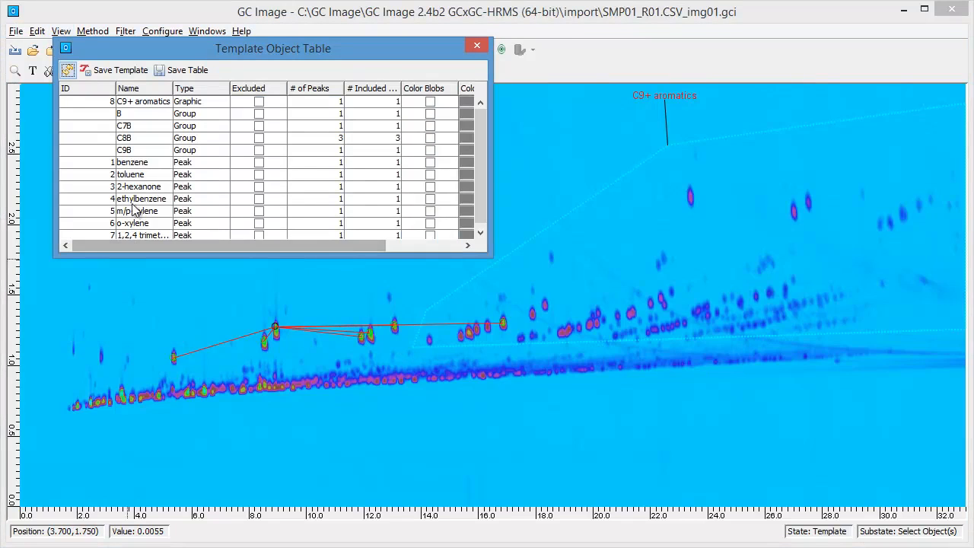
click(124, 104)
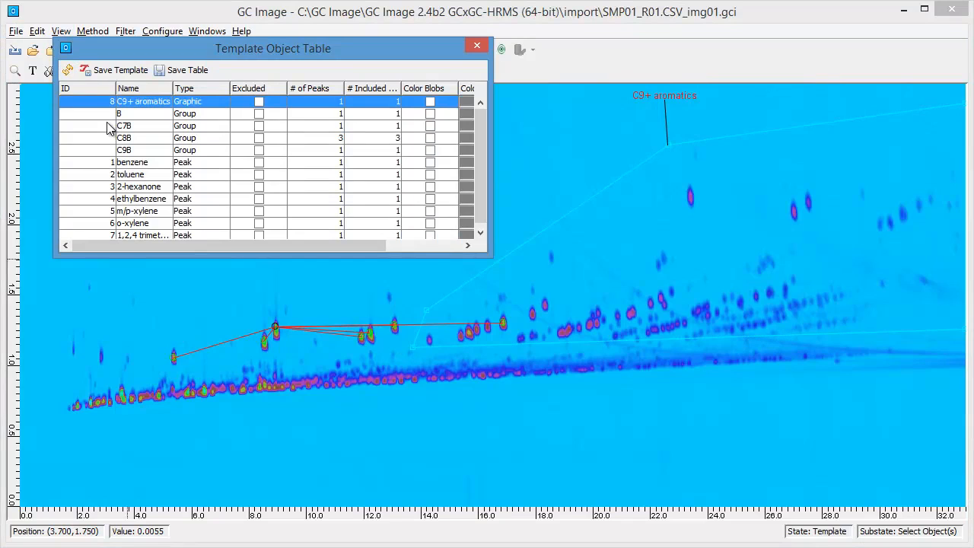
click(107, 116)
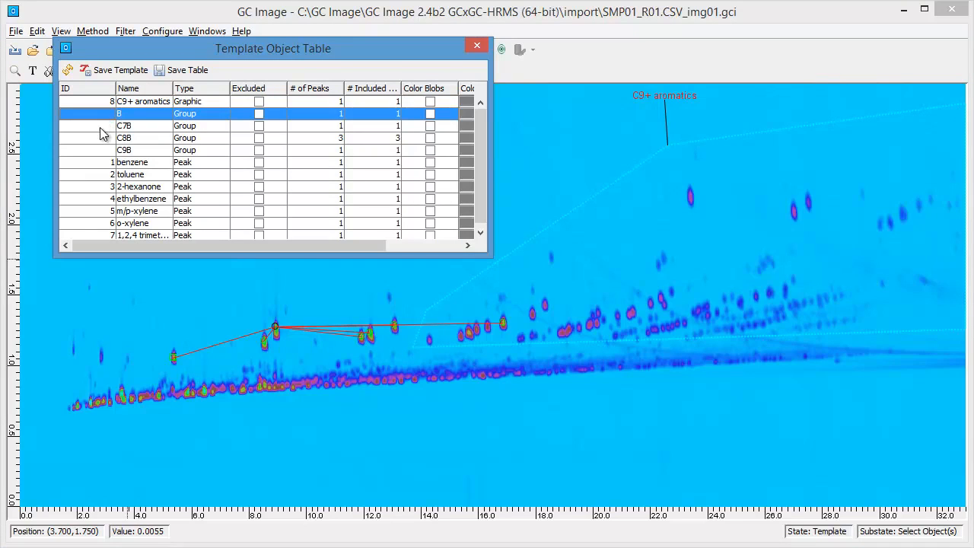
click(100, 127)
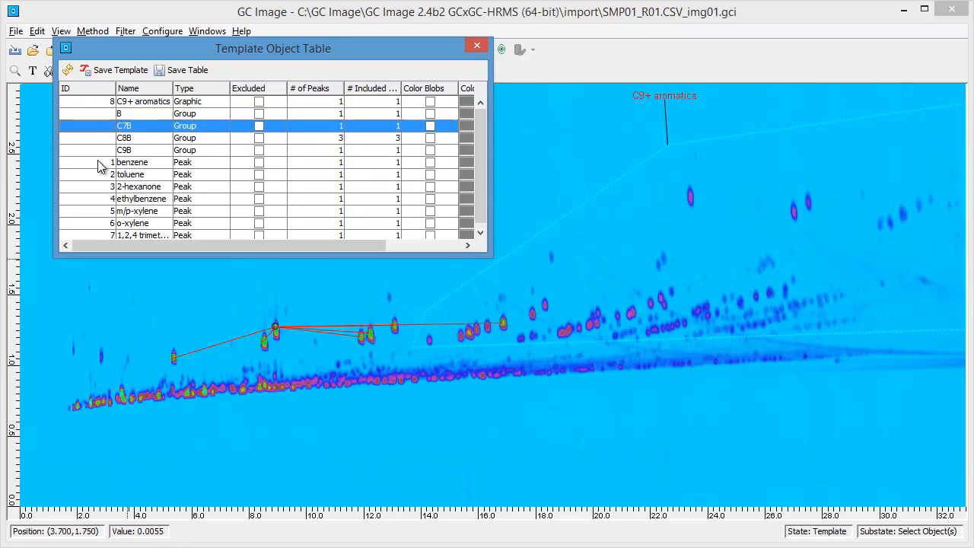
click(97, 162)
click(103, 186)
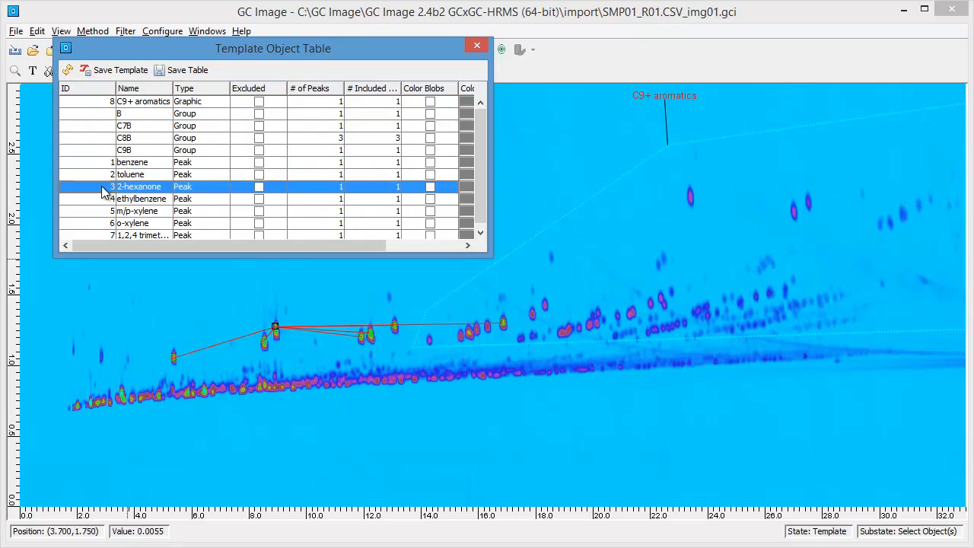
shift+click(104, 167)
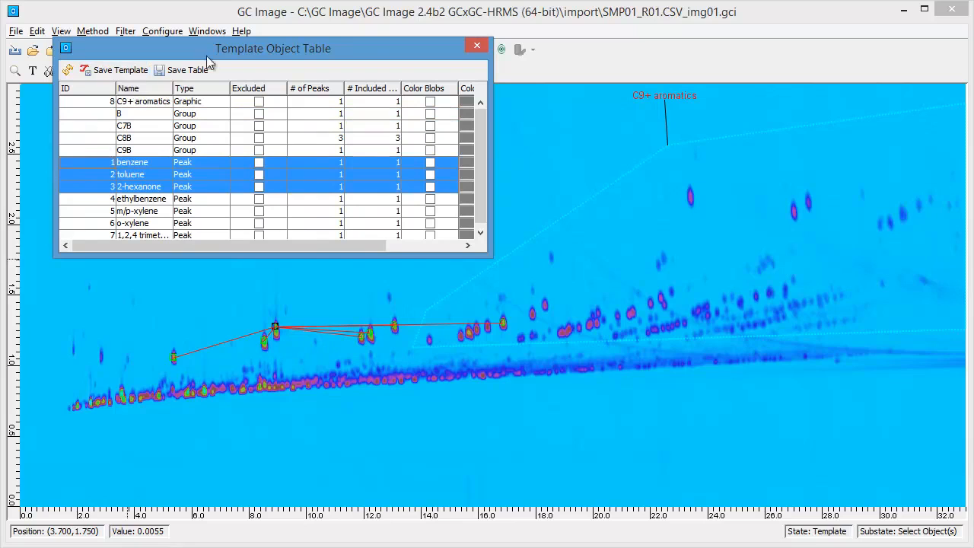
click(476, 45)
Save the template as SMP01_R01.CSV_img01_Template in the templates folder.
click(16, 31)
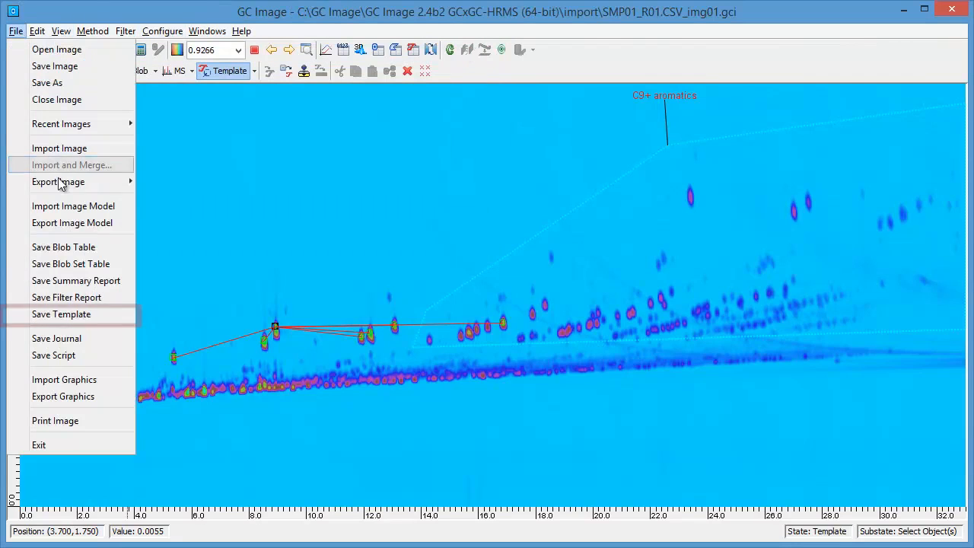
click(87, 313)
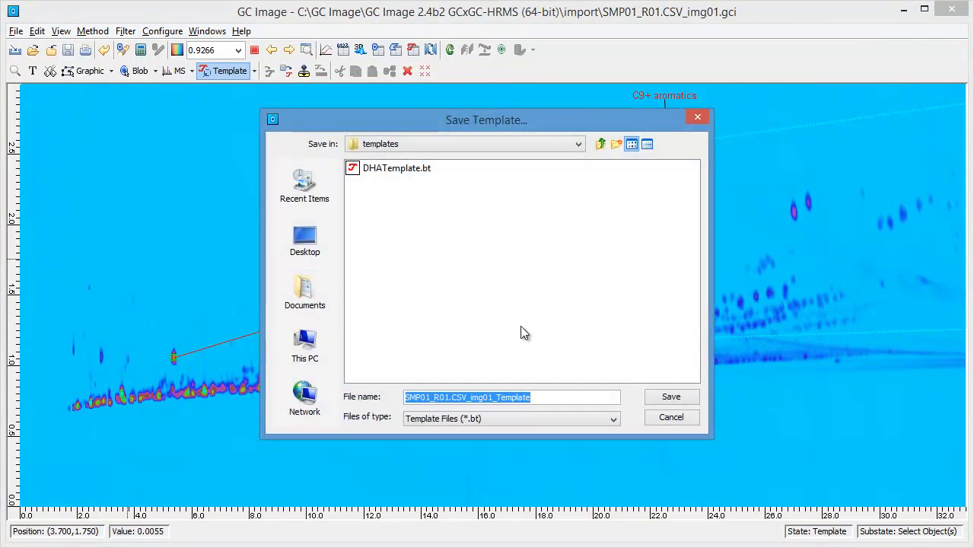
click(671, 399)
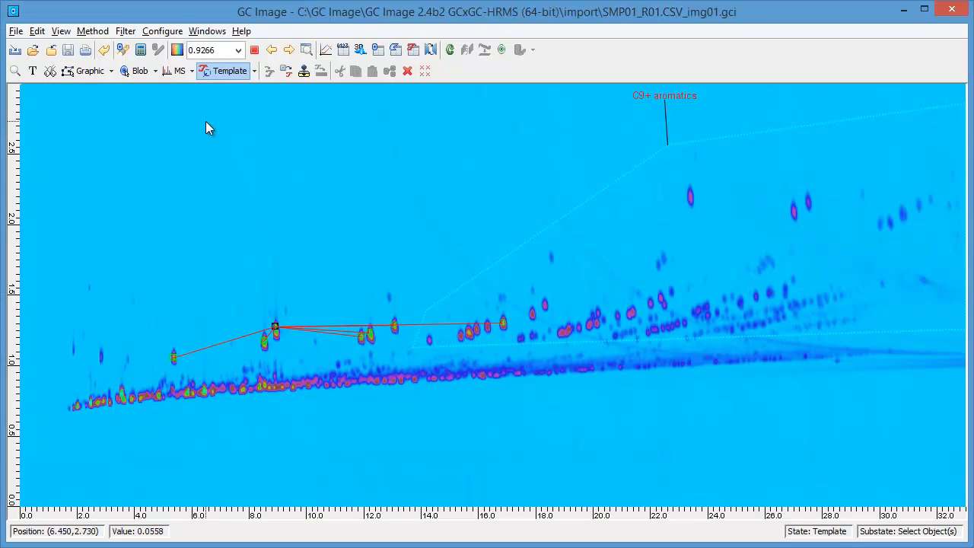
Export the current settings to a configuration file named config, including the blob table, blob set table, color map and display dimensions.
click(163, 31)
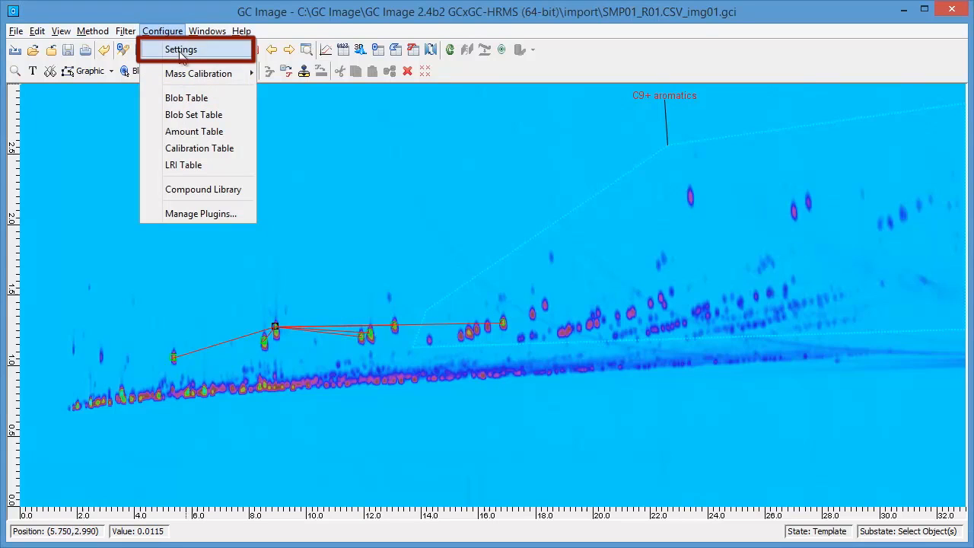
click(176, 50)
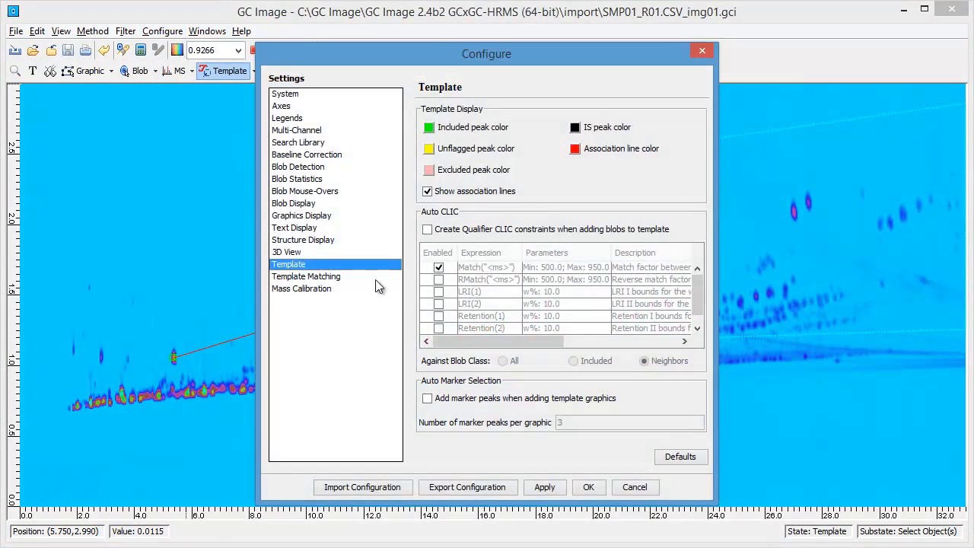
click(467, 488)
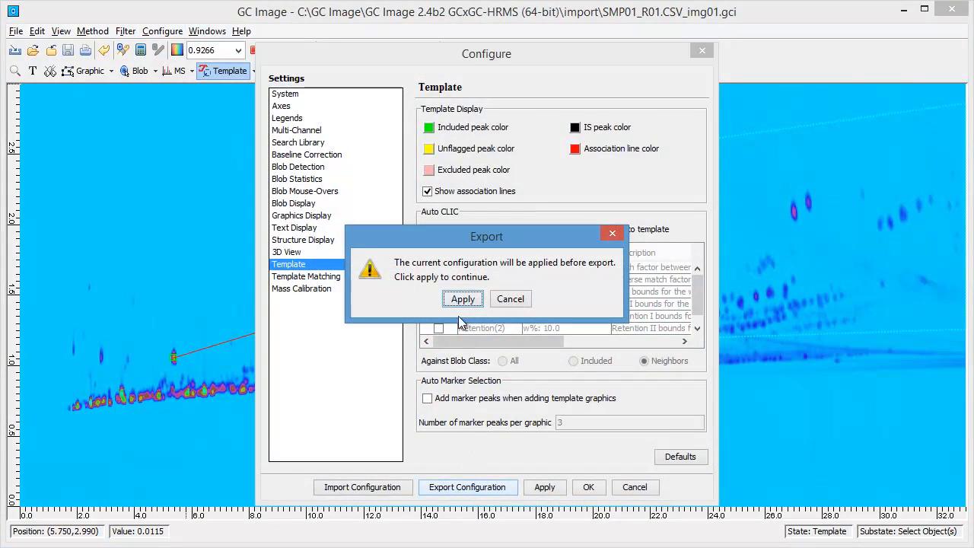
click(457, 300)
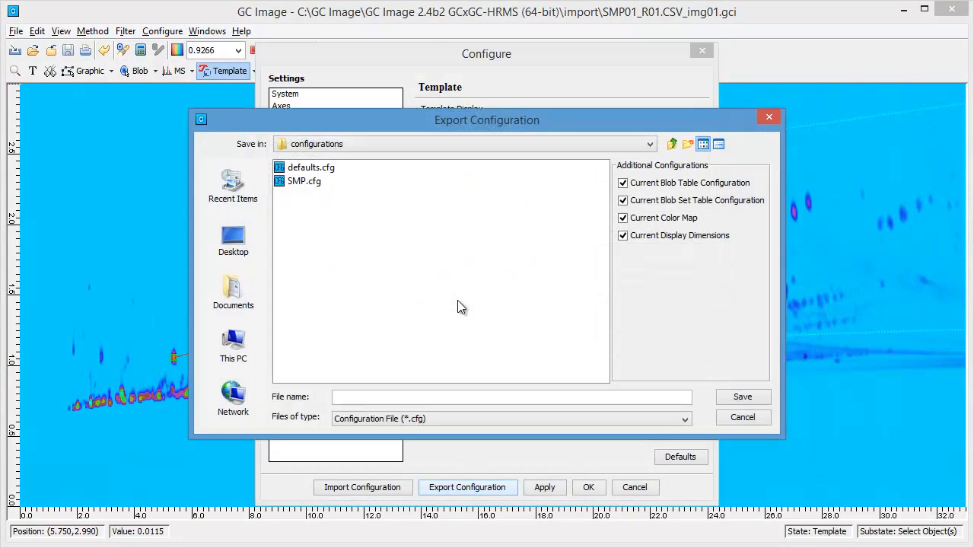
text(con)
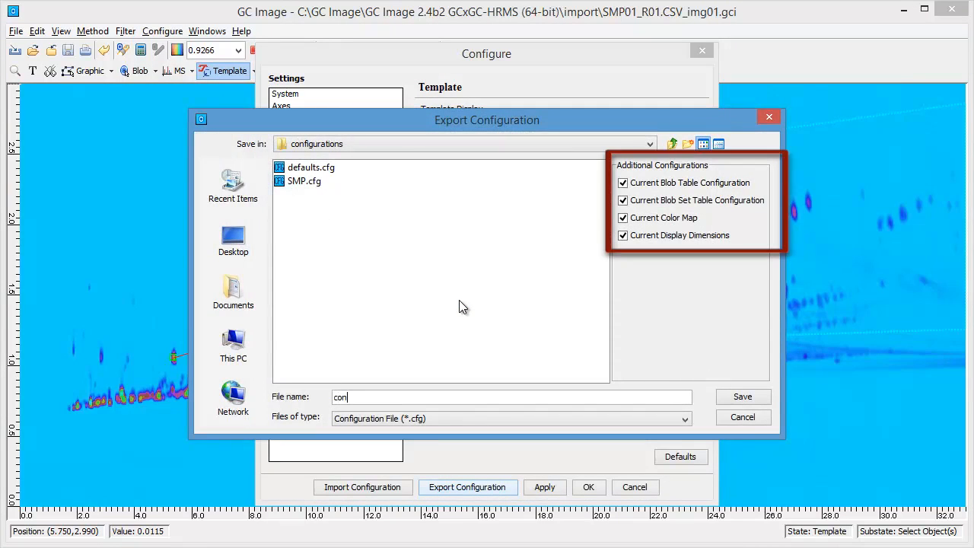
text(fig)
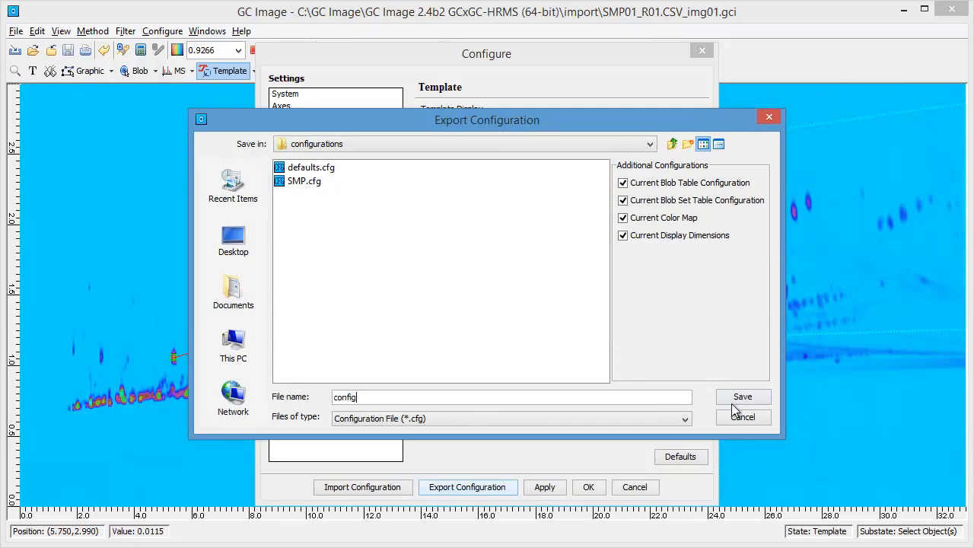
click(738, 398)
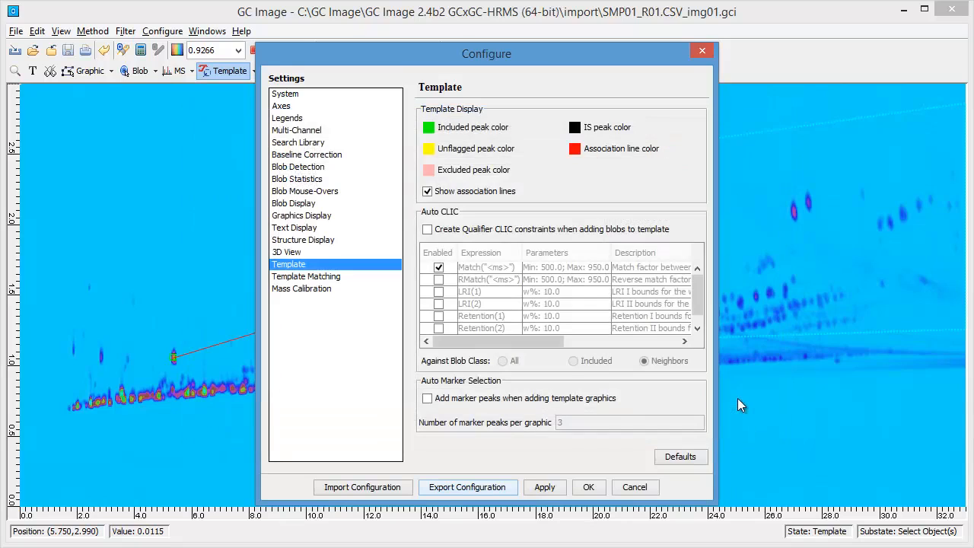
click(589, 488)
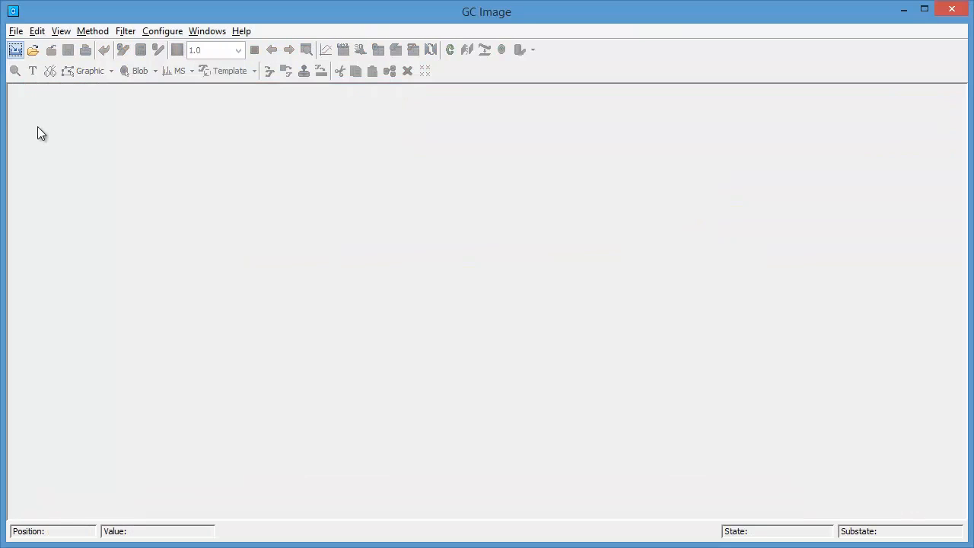
Choose the SMP01_R03 data file from the import folder for import as an image.
click(16, 32)
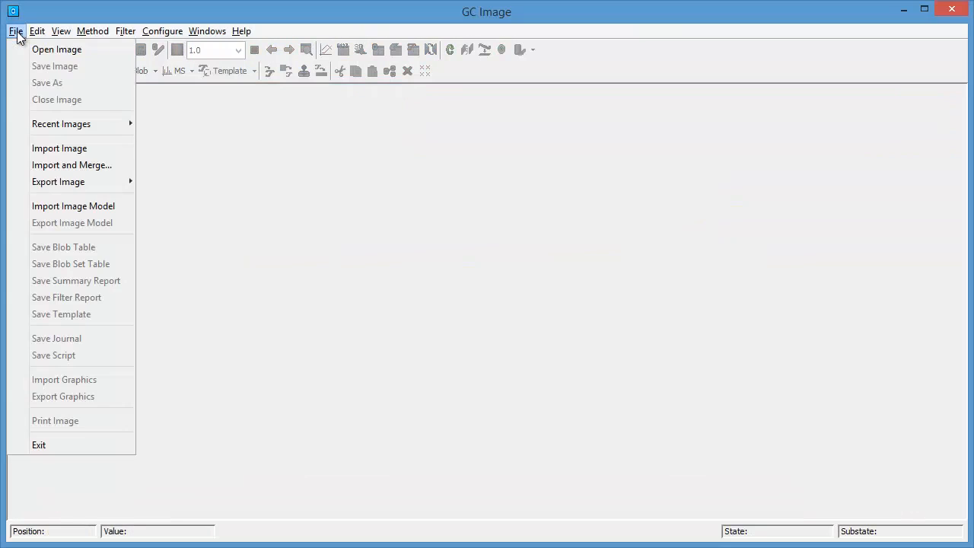
click(59, 151)
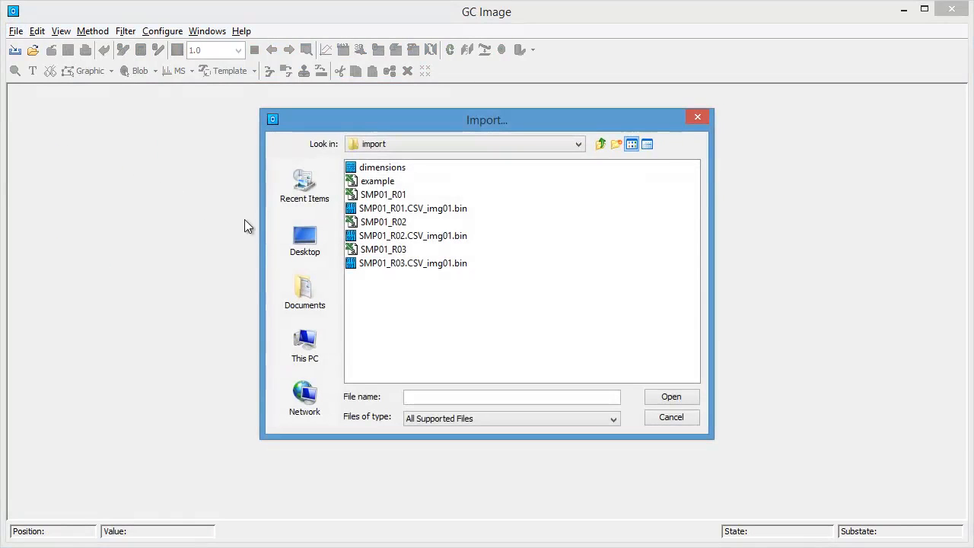
click(377, 249)
click(667, 395)
Set the import's automated actions to use the config.cfg configuration and import the image.
click(466, 134)
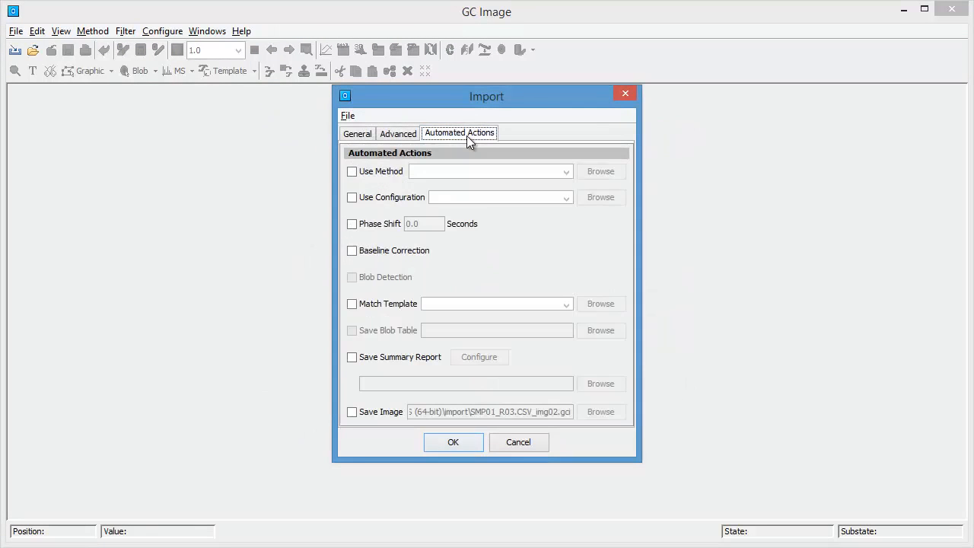
click(352, 198)
click(593, 199)
click(375, 178)
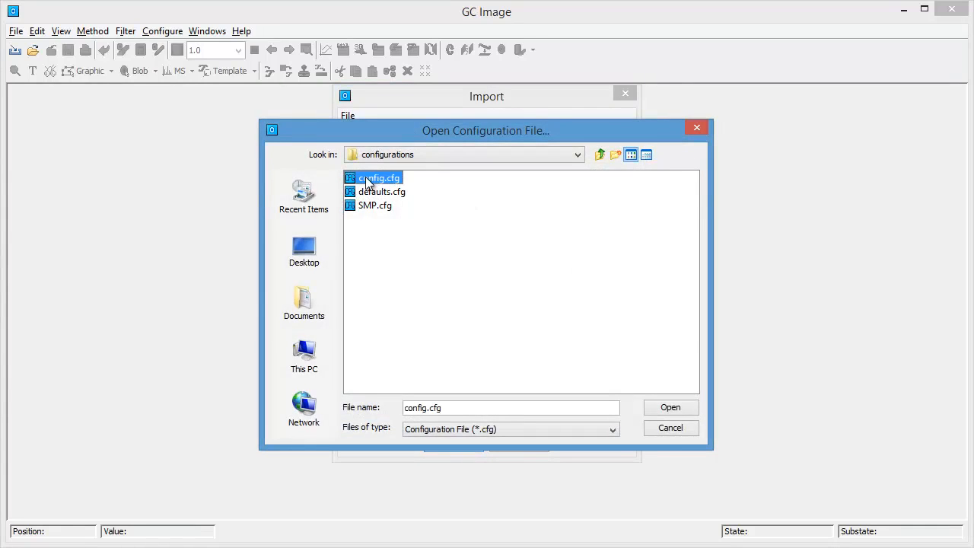
click(671, 407)
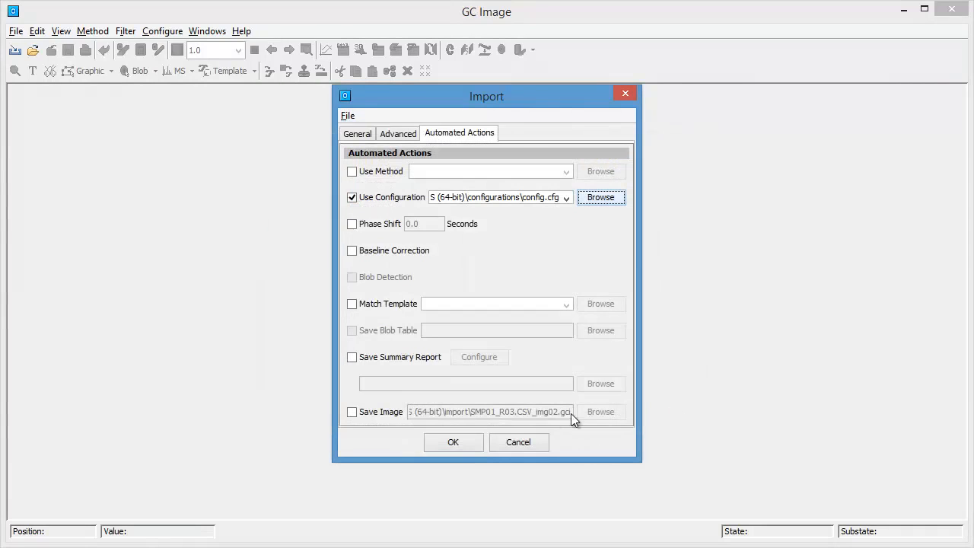
click(460, 441)
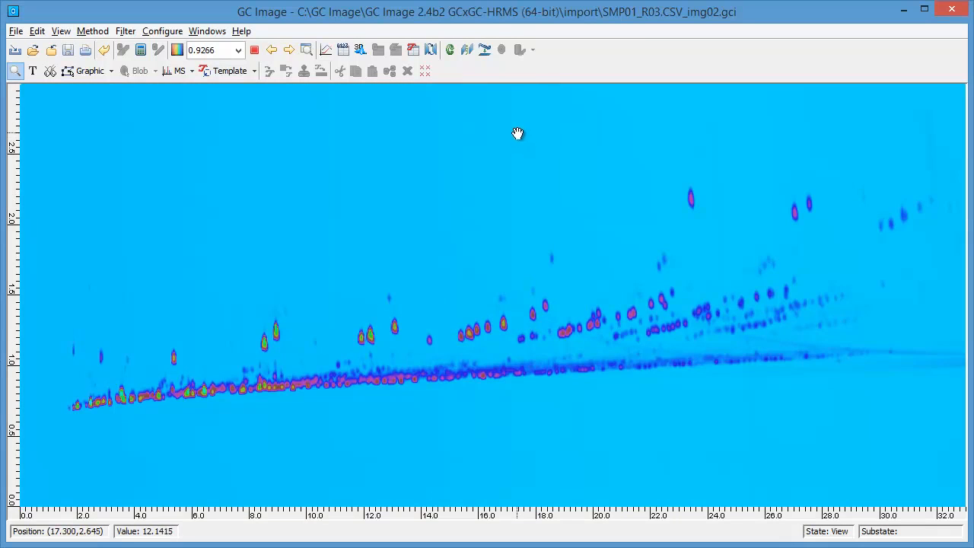
Correct the baseline of the imported SMP01_R03 image and detect its blobs.
click(485, 51)
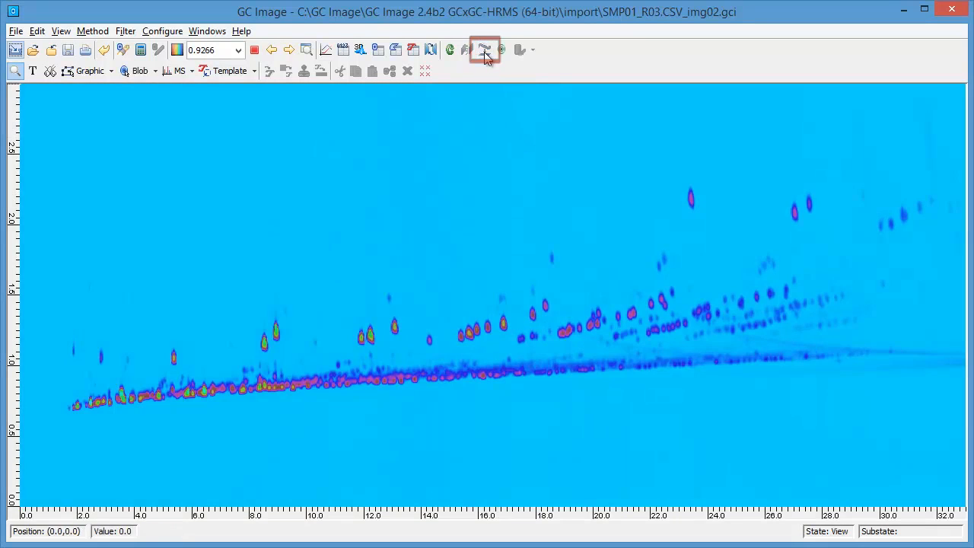
click(501, 50)
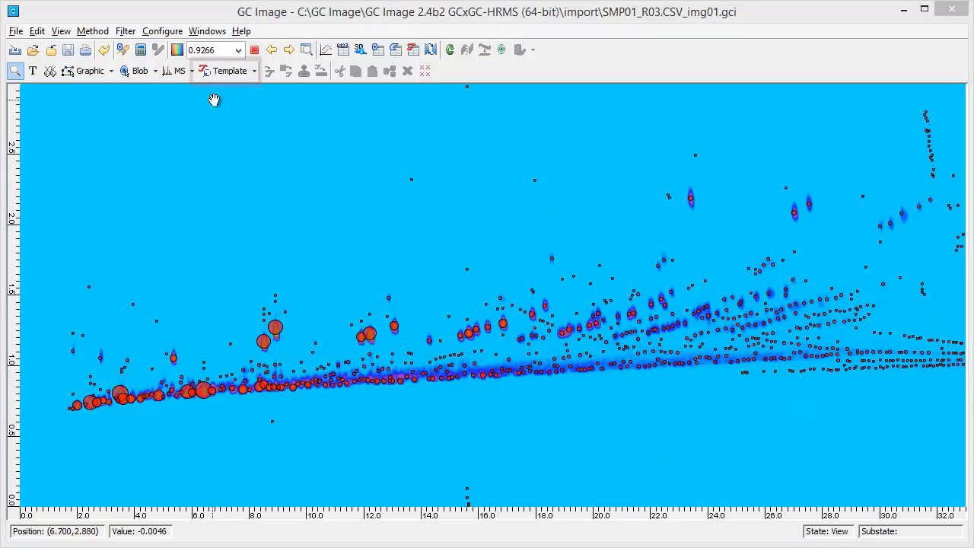
Switch to template mode and load SMP01_R01.CSV_img01_Template, overwriting the active template.
click(227, 79)
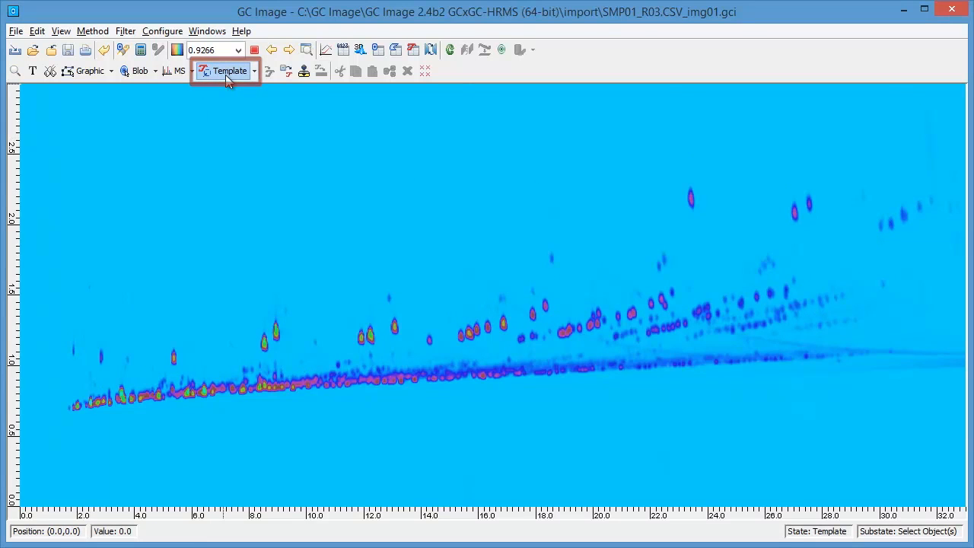
click(287, 71)
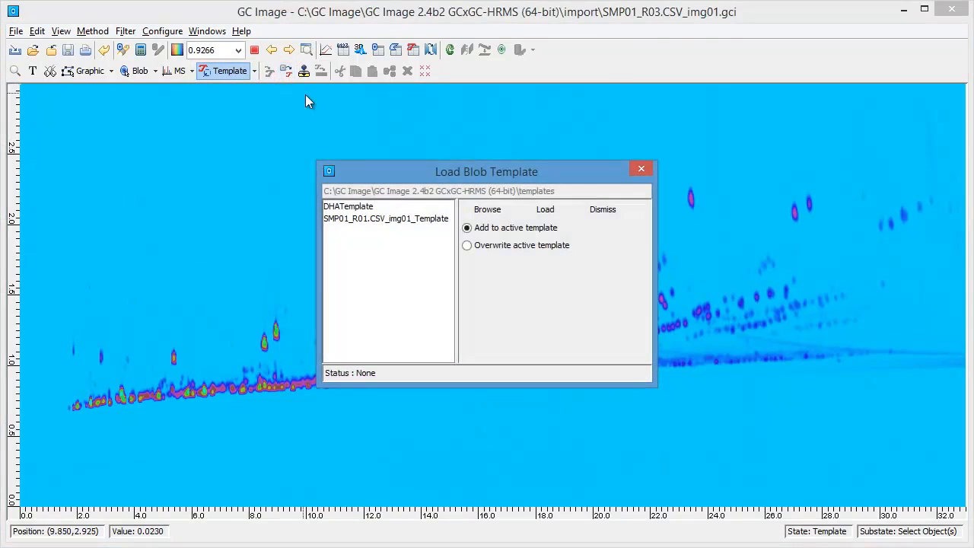
drag(395, 173, 478, 402)
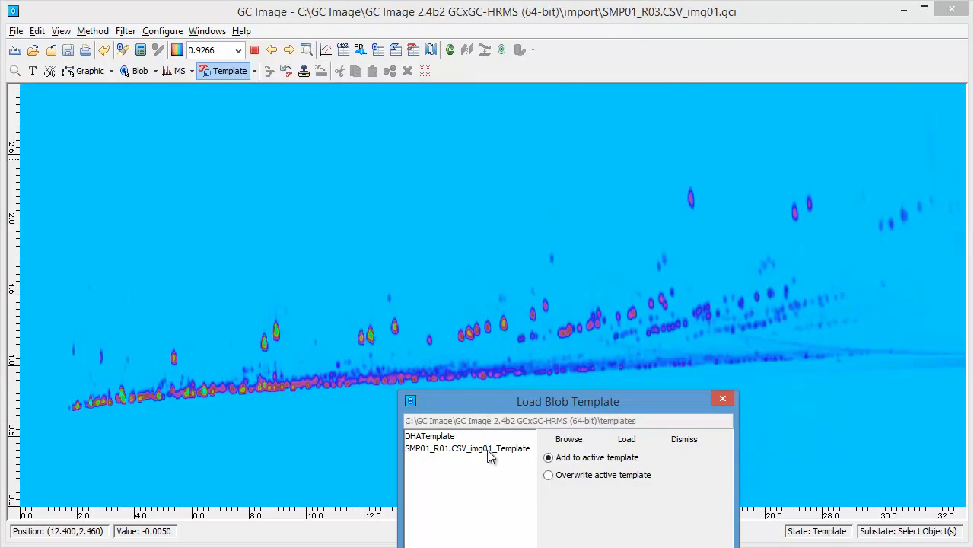
click(511, 451)
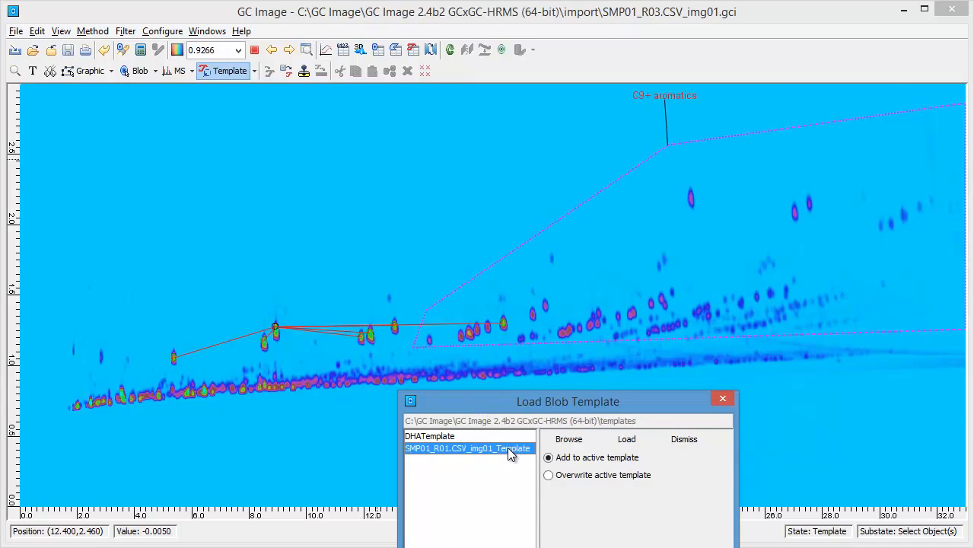
click(551, 476)
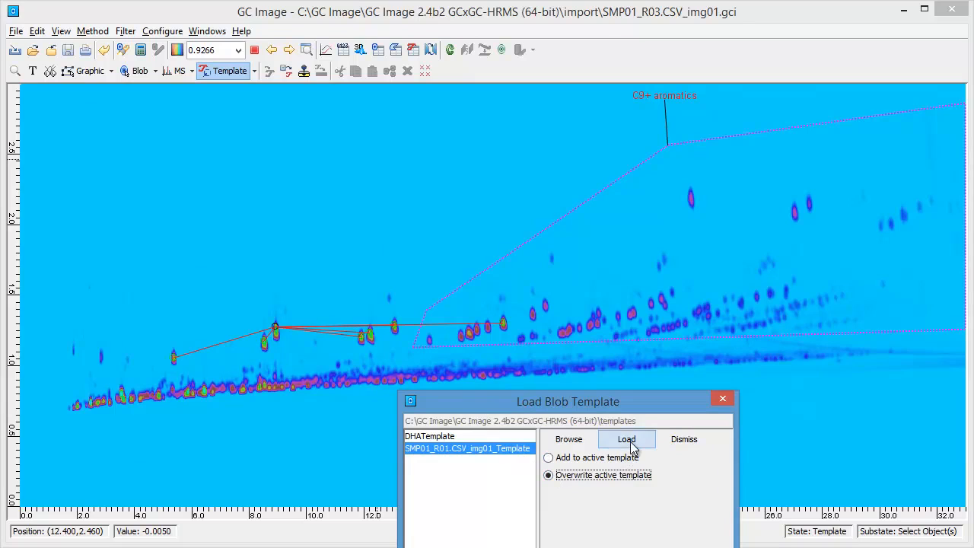
drag(637, 420, 661, 358)
click(654, 385)
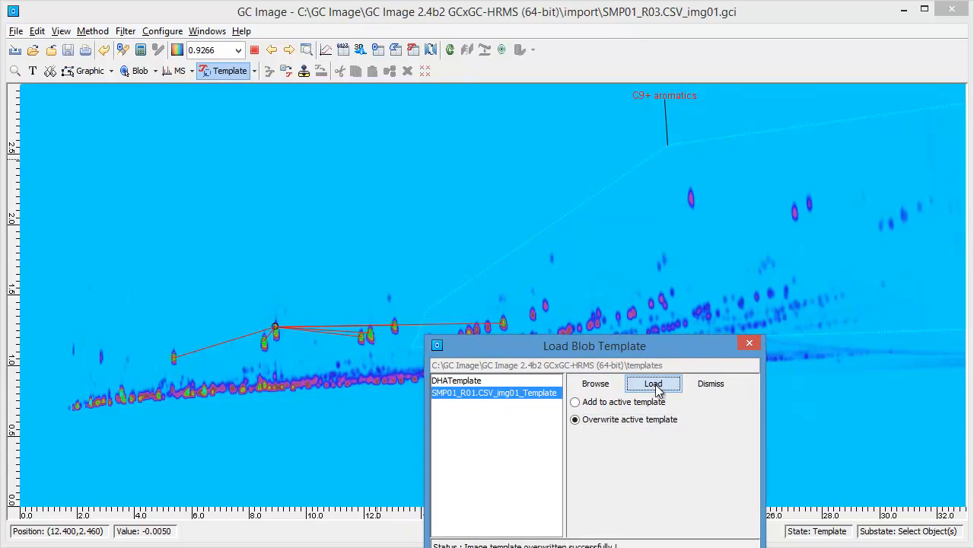
click(708, 384)
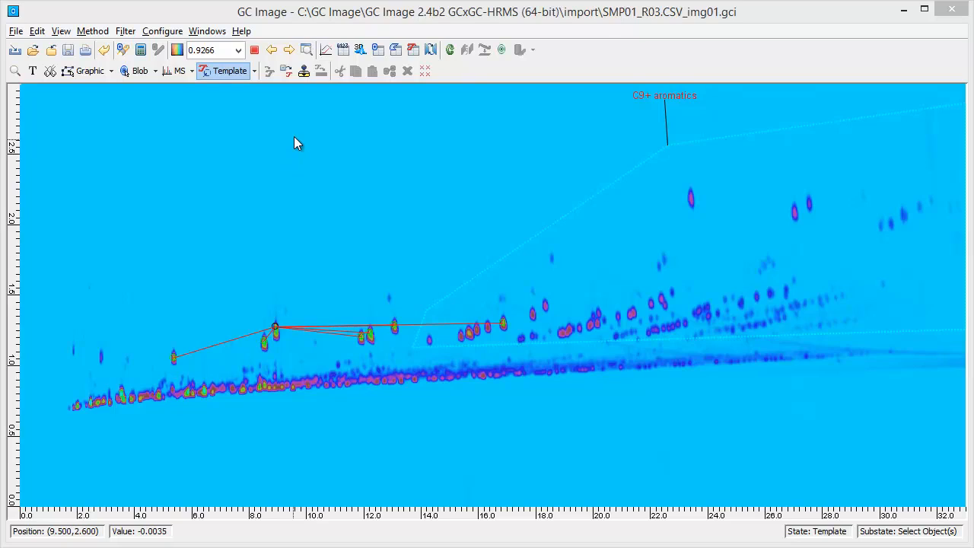
Match the loaded template to the detected blobs and apply the matched template to the SMP01_R03 image.
click(304, 72)
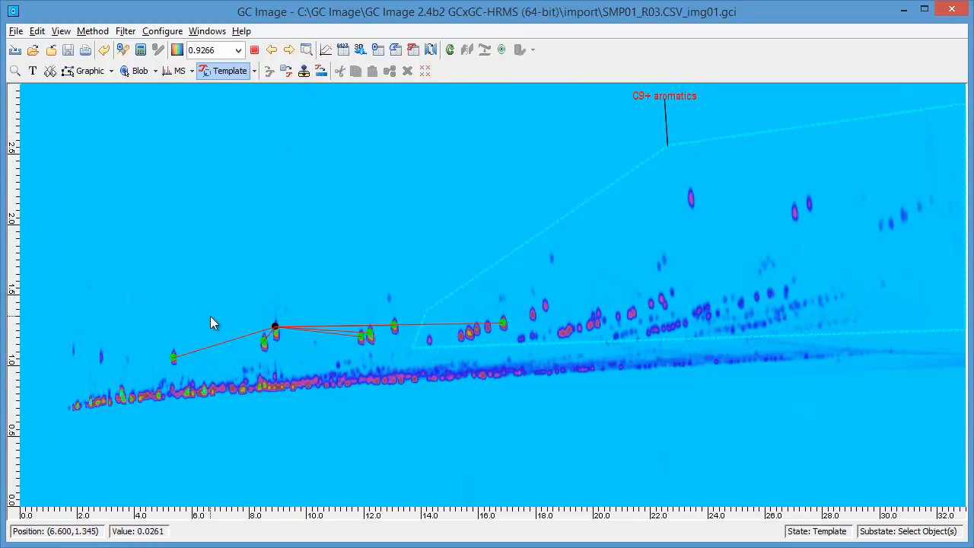
drag(131, 290, 533, 396)
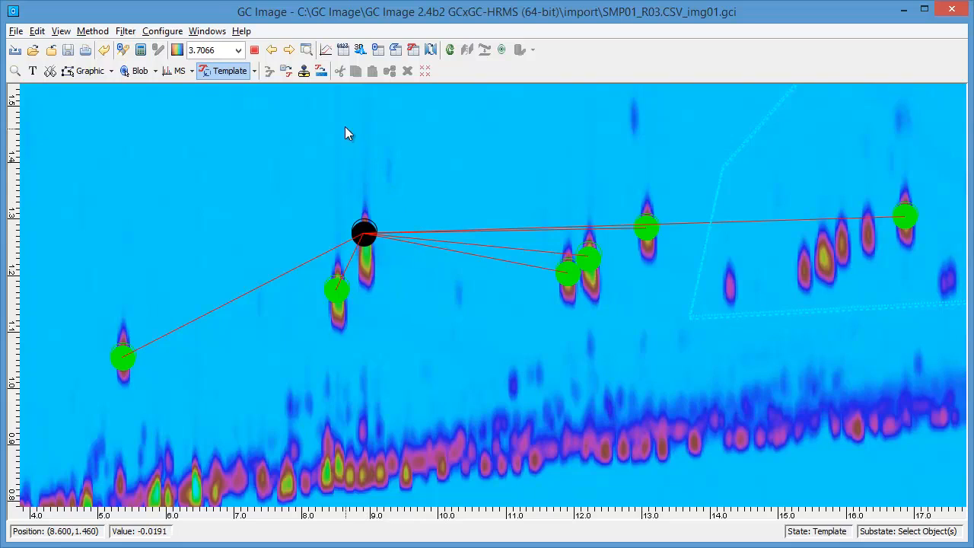
click(320, 73)
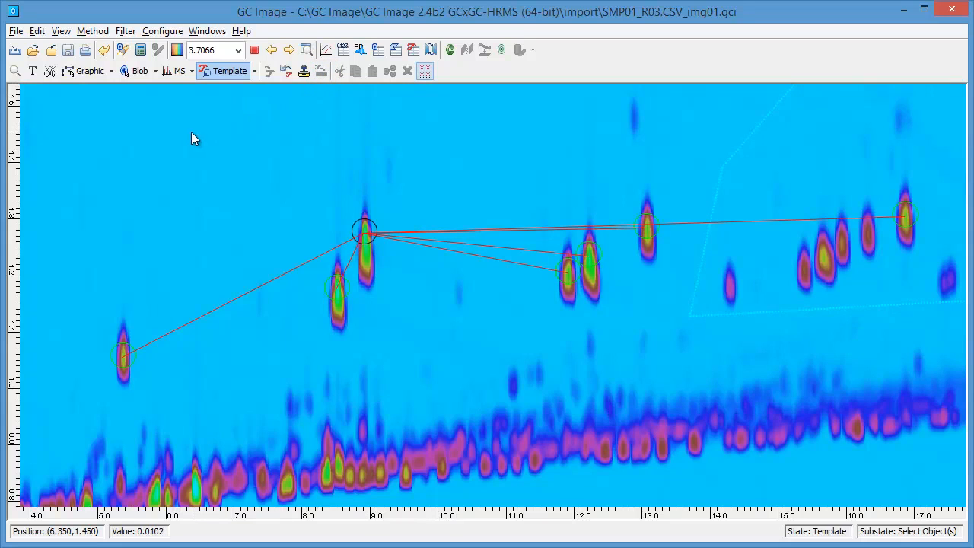
click(15, 73)
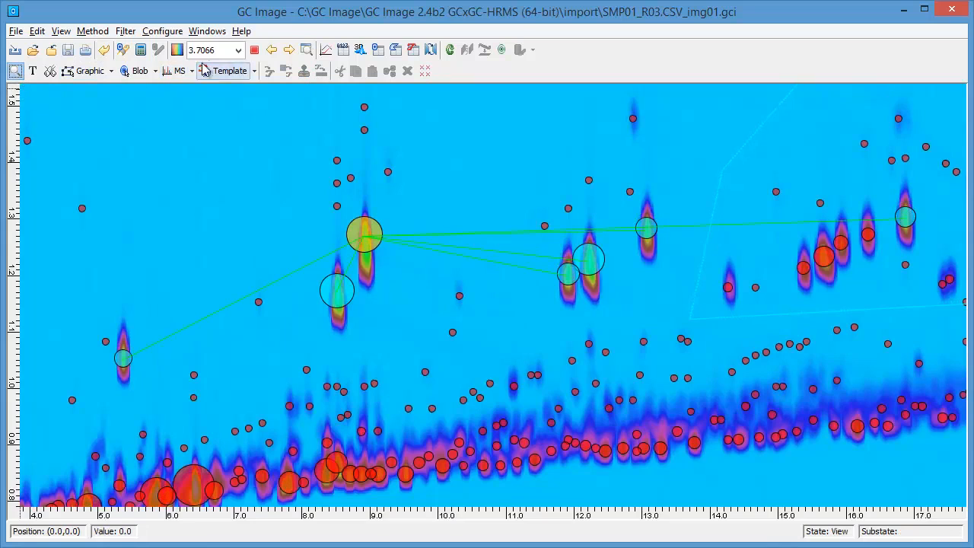
click(238, 51)
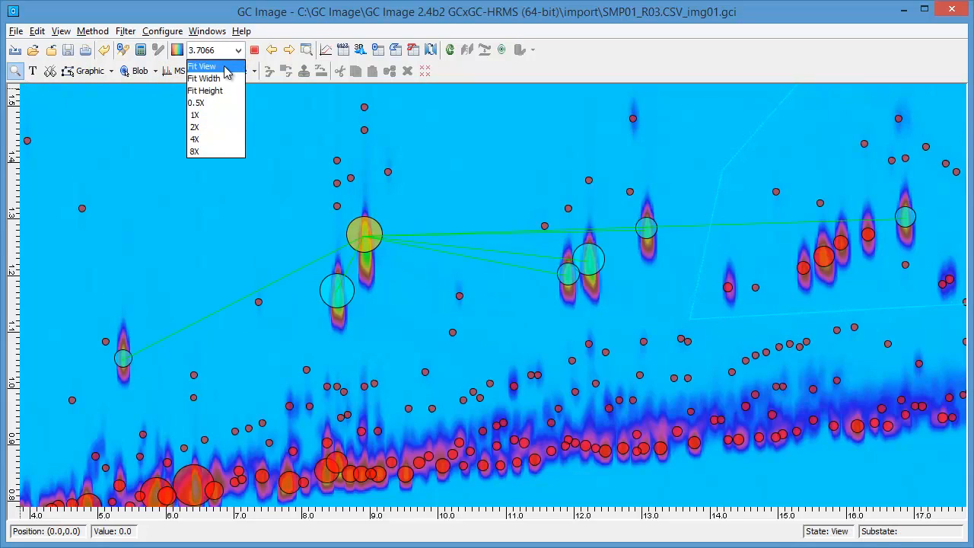
click(225, 64)
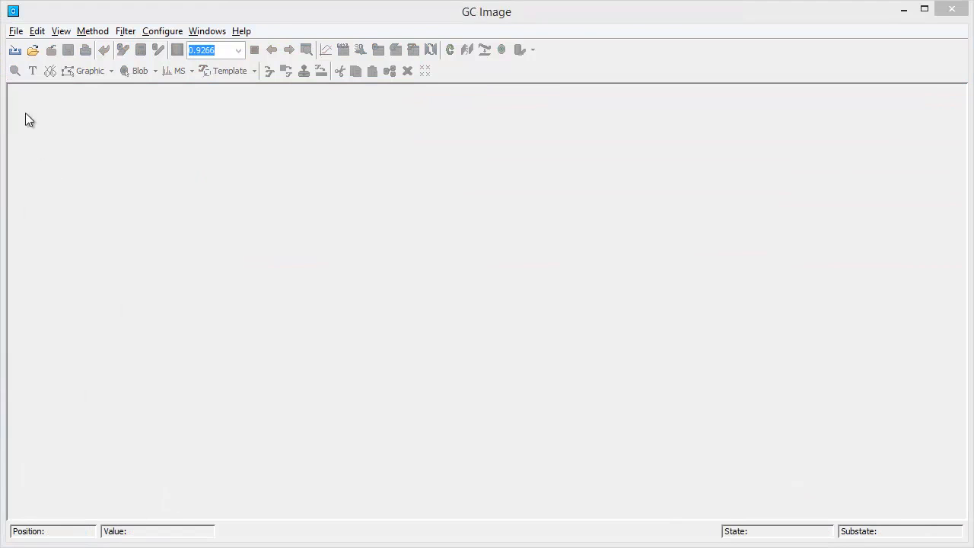
Start importing the SMP01_R02.CSV data file from the import folder.
click(16, 32)
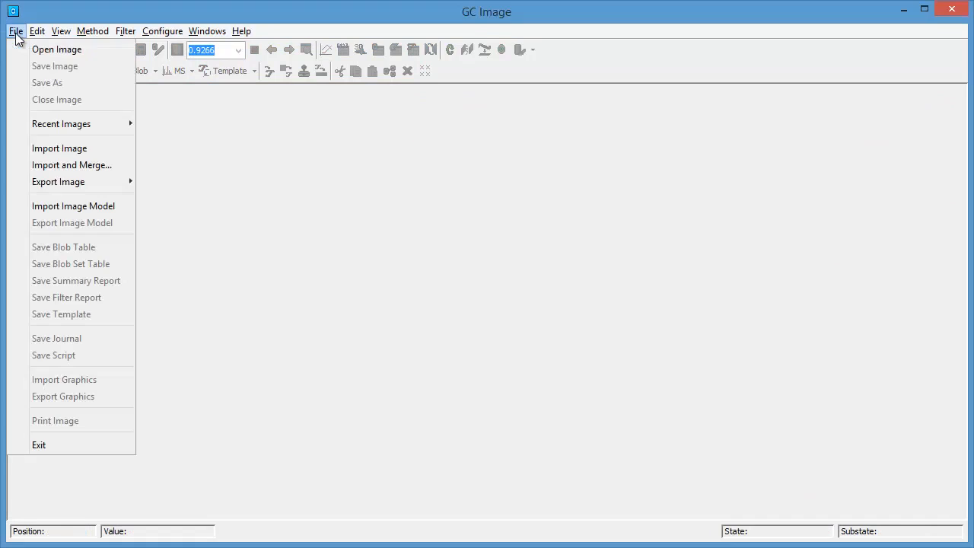
click(52, 147)
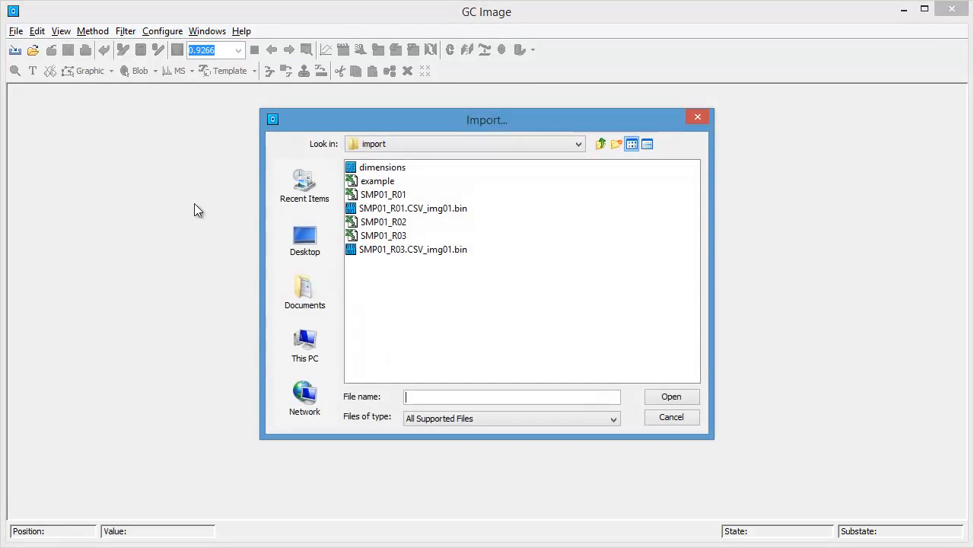
click(381, 222)
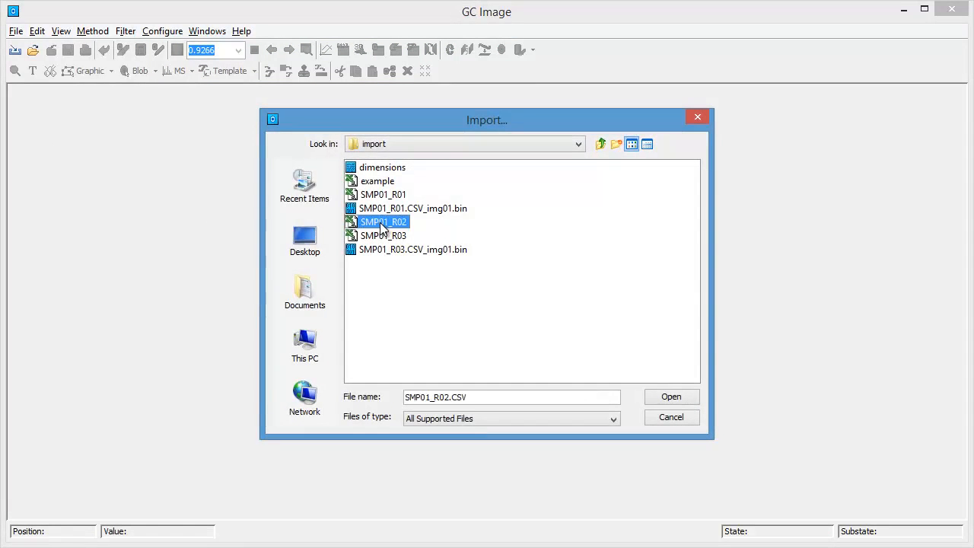
click(671, 398)
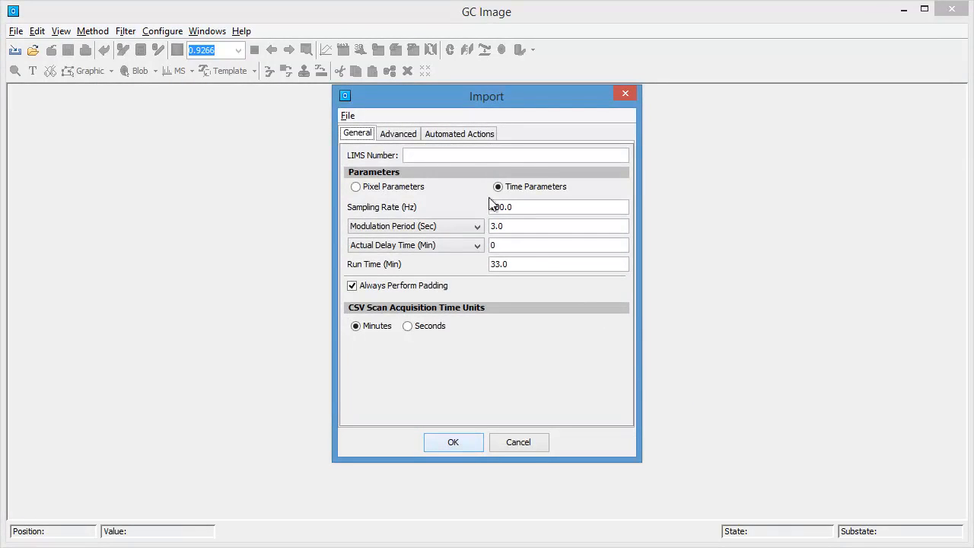
Enable baseline correction and blob detection in the import's automated actions.
click(467, 134)
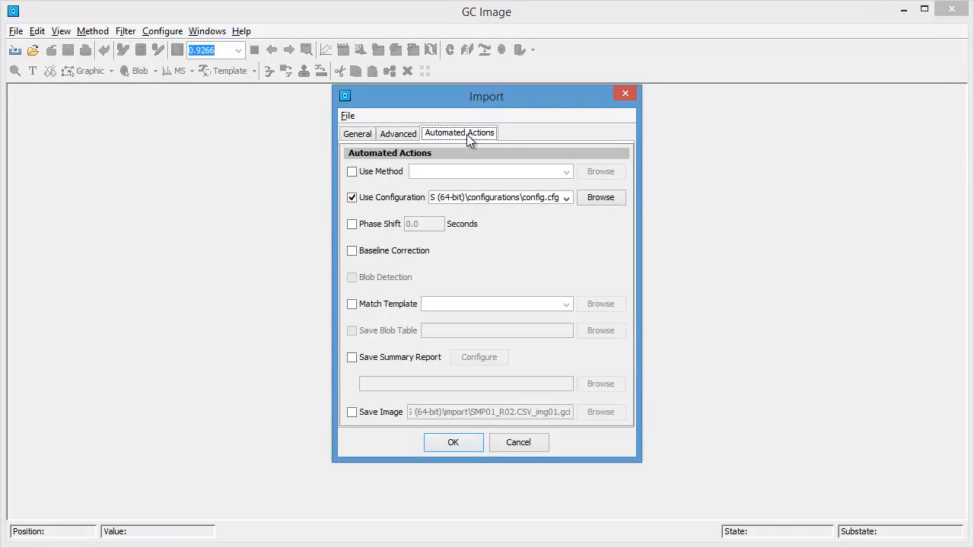
click(352, 251)
click(353, 277)
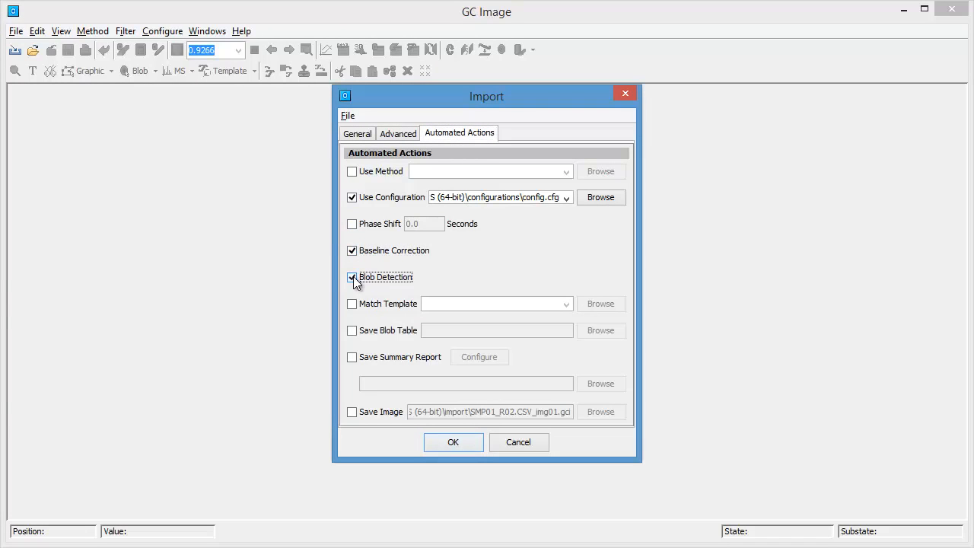
Enable template matching for the import, using the SMP01_R01.CSV_img01_Template.bt template.
click(352, 304)
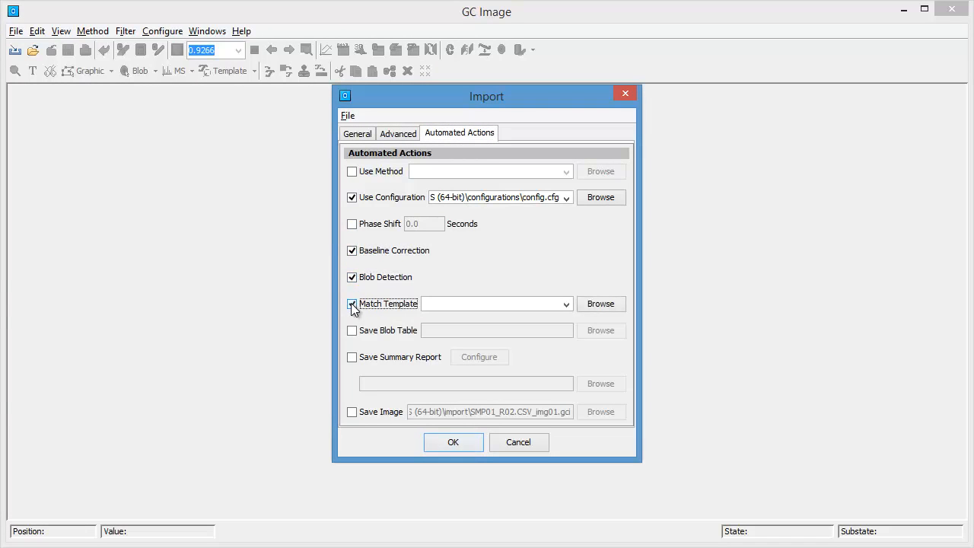
click(601, 304)
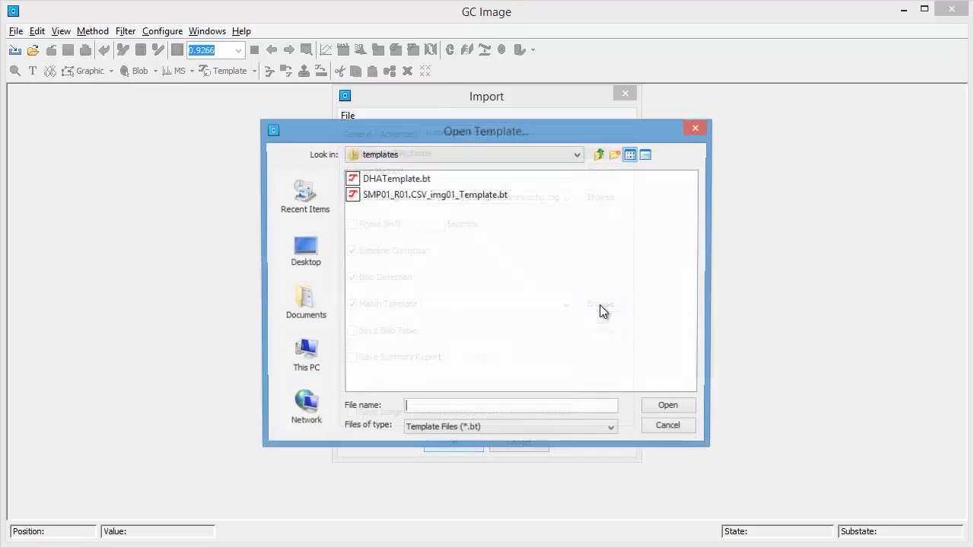
click(439, 196)
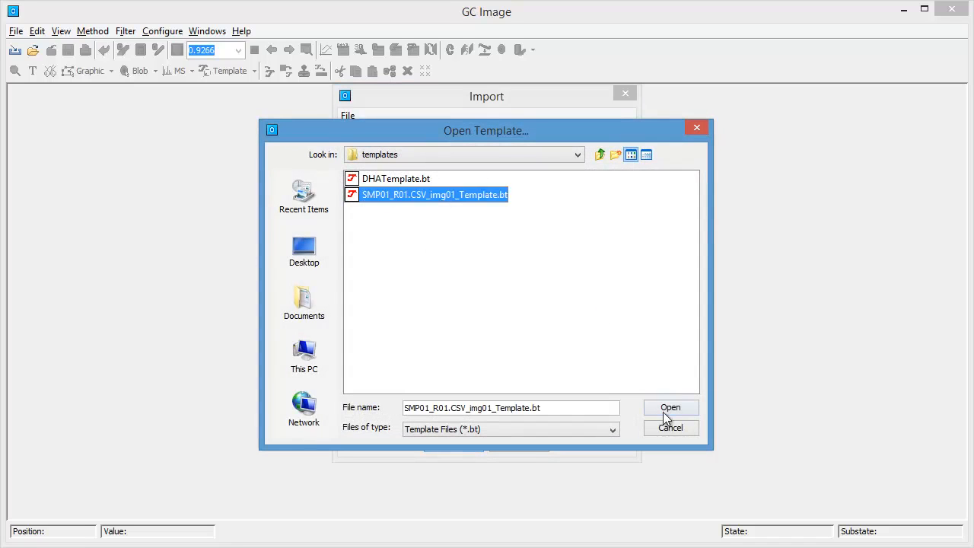
click(663, 411)
Have the import save a summary report as report.xml in Documents, and run the import, overwriting the existing report file.
click(354, 358)
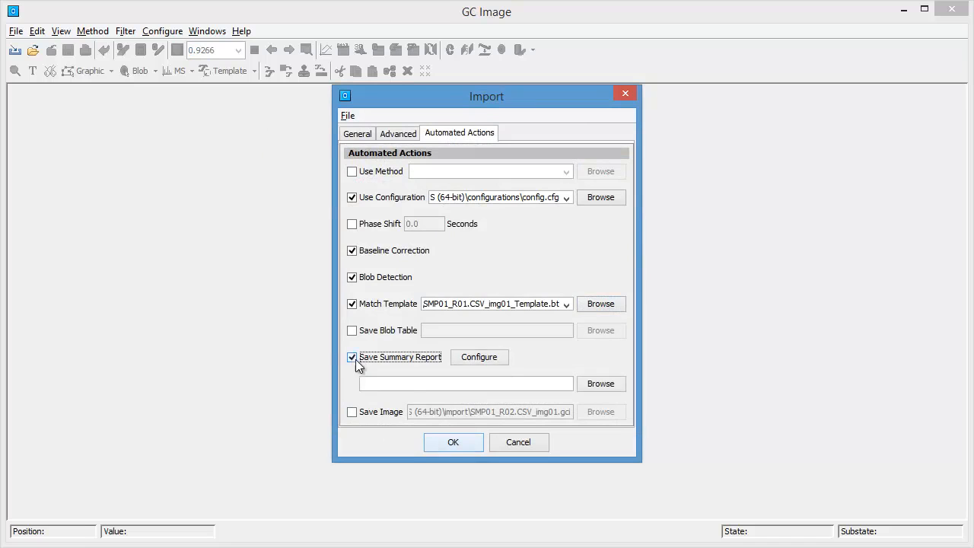
click(597, 386)
click(373, 205)
click(667, 408)
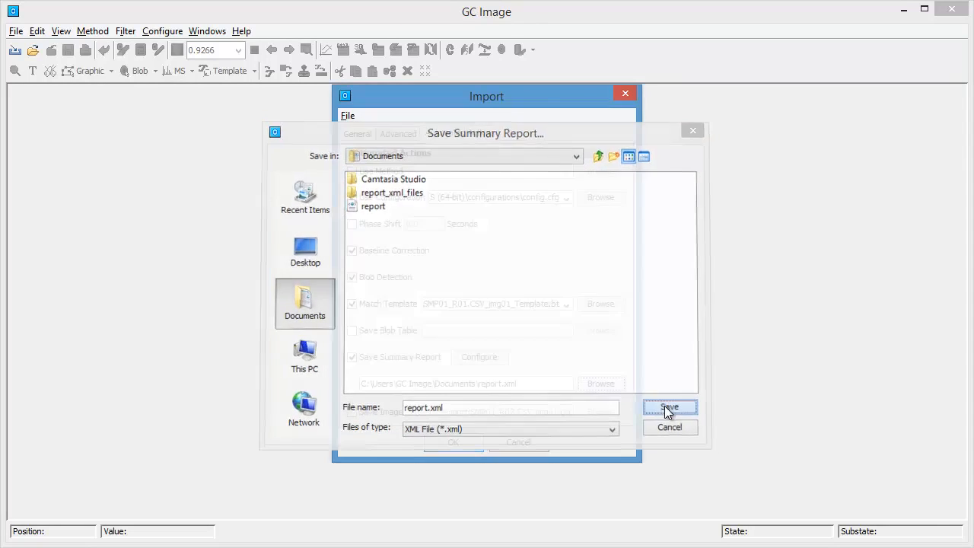
click(457, 445)
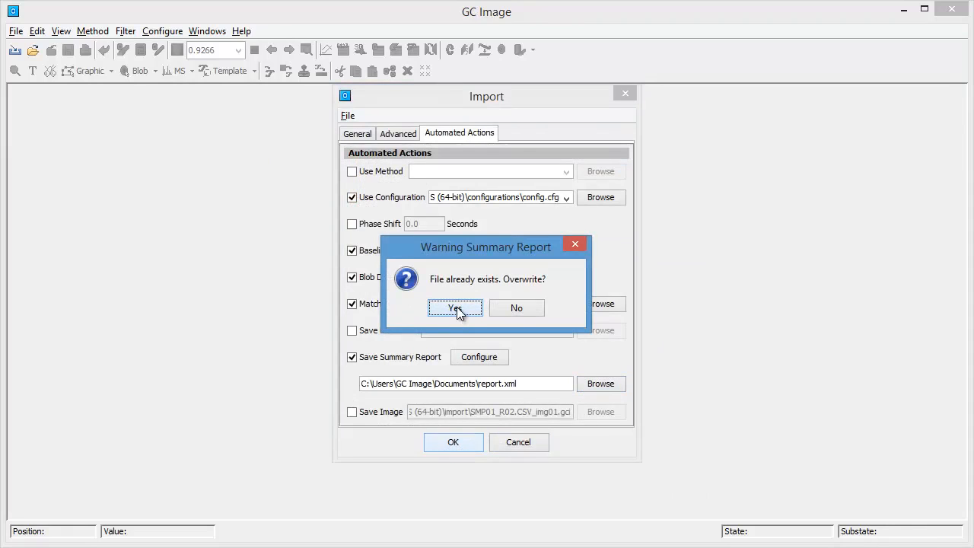
click(457, 308)
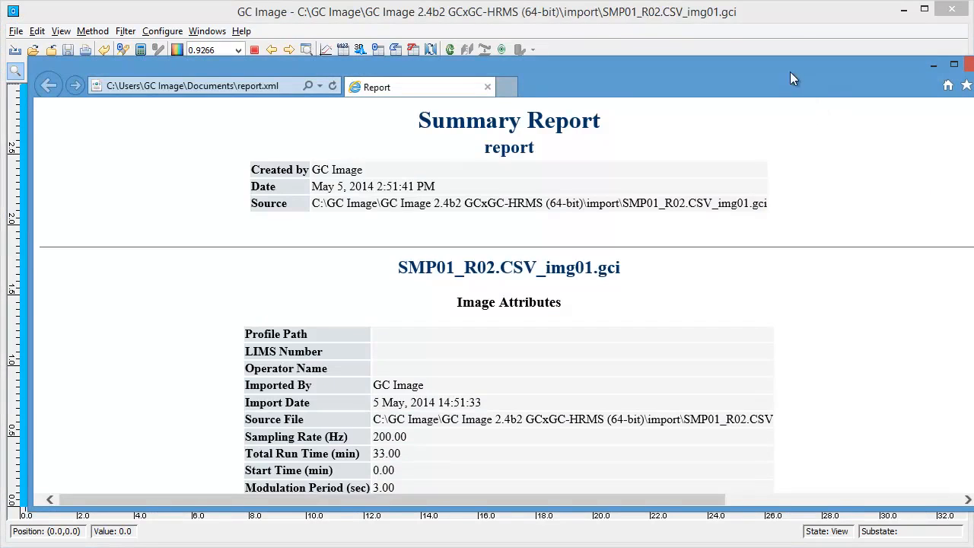
Enlarge the summary report window and examine the report down to its compound, area and blob set tables.
drag(790, 71, 759, 15)
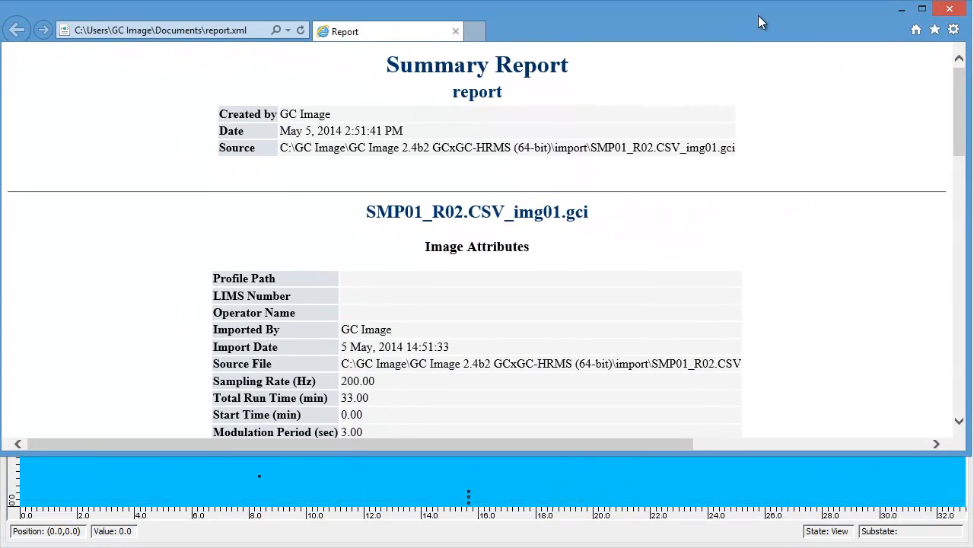
drag(750, 454, 761, 547)
drag(960, 229, 959, 514)
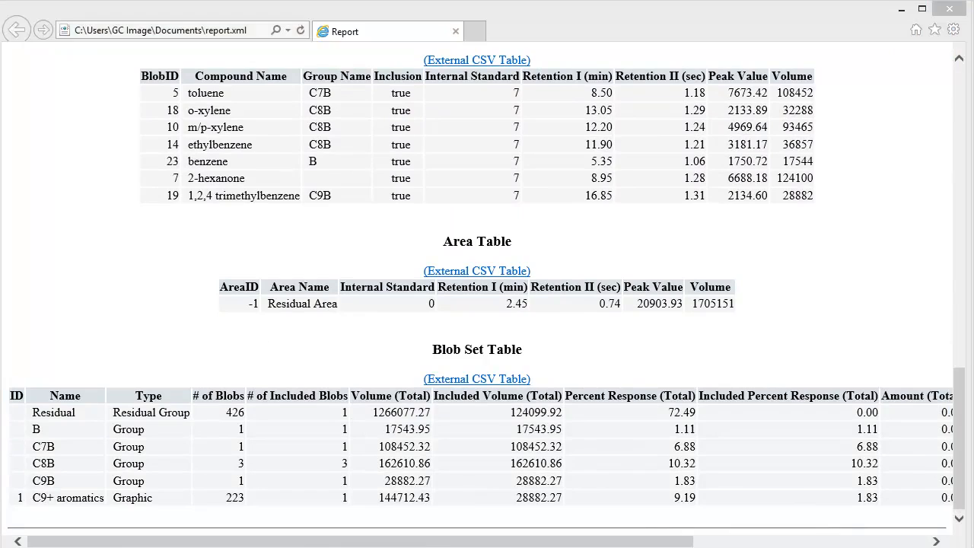